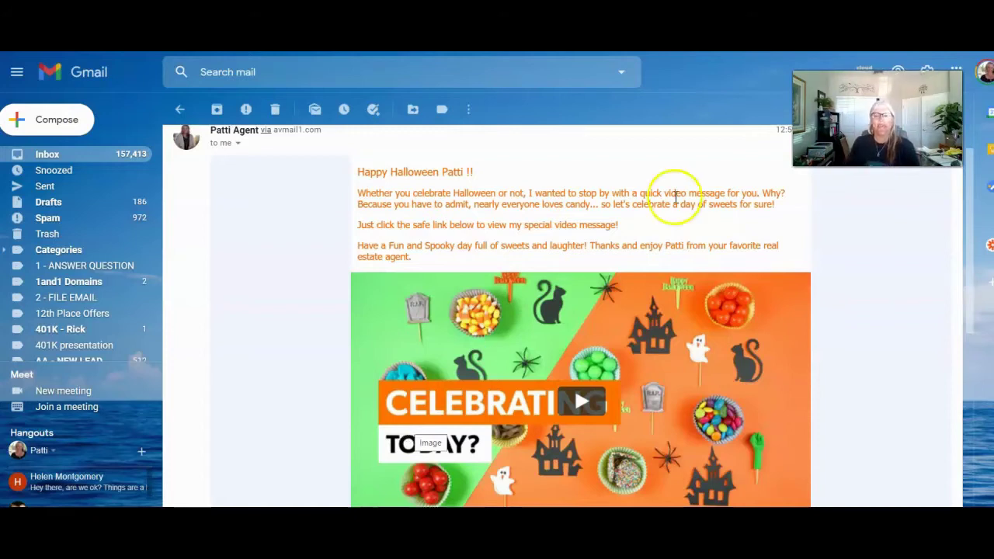
Step: Look through the received Halloween email, examining its greeting text and the video thumbnail linked below it
{"action": "left_click_drag", "start_coordinate": [964, 267], "coordinate": [963, 295]}
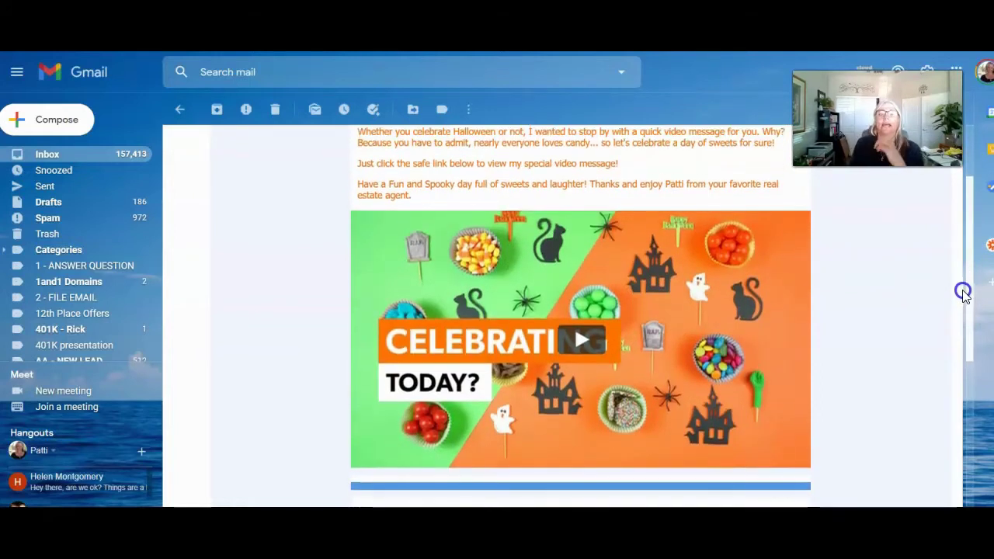
{"action": "left_click_drag", "start_coordinate": [963, 293], "coordinate": [963, 284]}
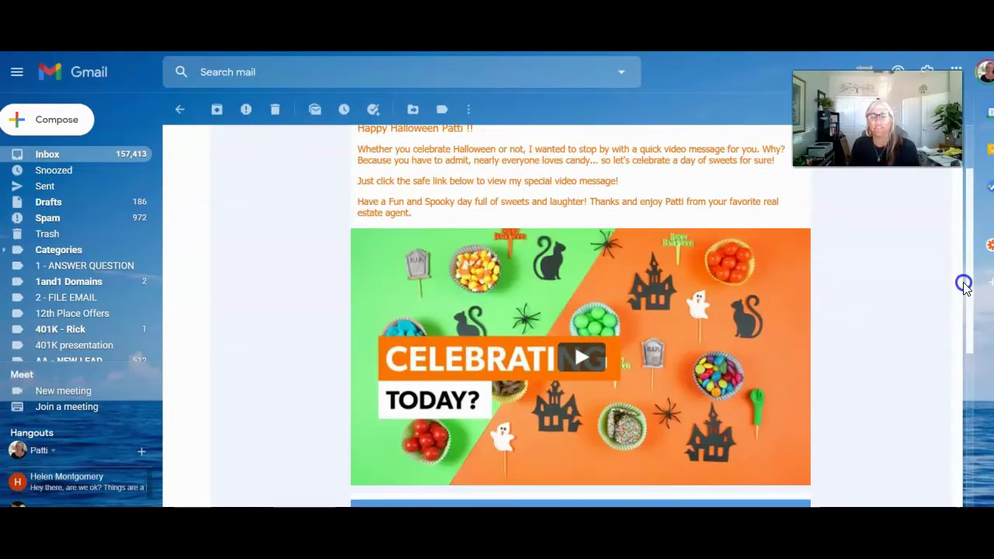
{"action": "left_click_drag", "start_coordinate": [964, 286], "coordinate": [965, 285]}
{"action": "scroll", "coordinate": [876, 373], "scroll_direction": "up", "scroll_amount": 1}
{"action": "scroll", "coordinate": [875, 374], "scroll_direction": "down", "scroll_amount": 1}
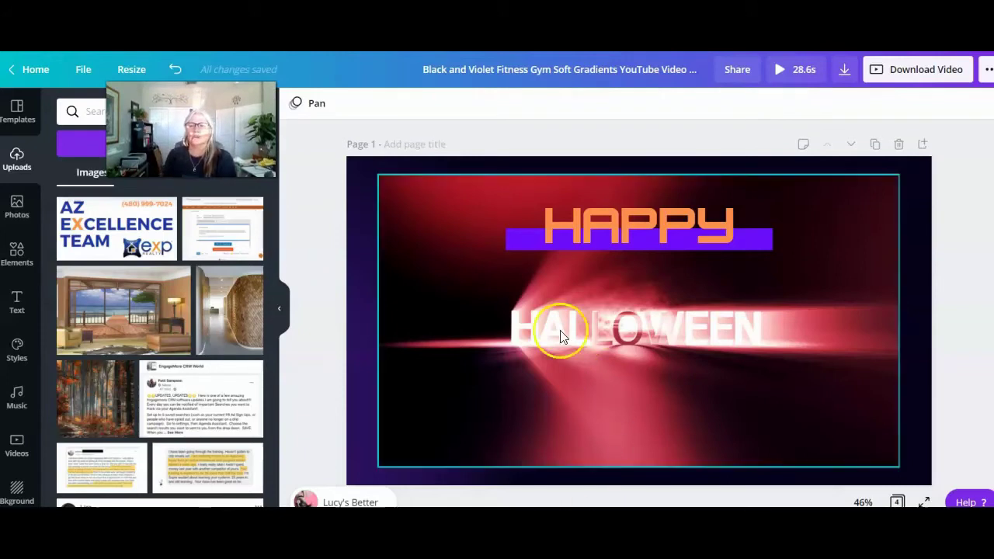
Step: Switch to the Halloween video design in Canva, review all its pages and play the full preview
{"action": "scroll", "coordinate": [775, 57], "scroll_direction": "down", "scroll_amount": 5}
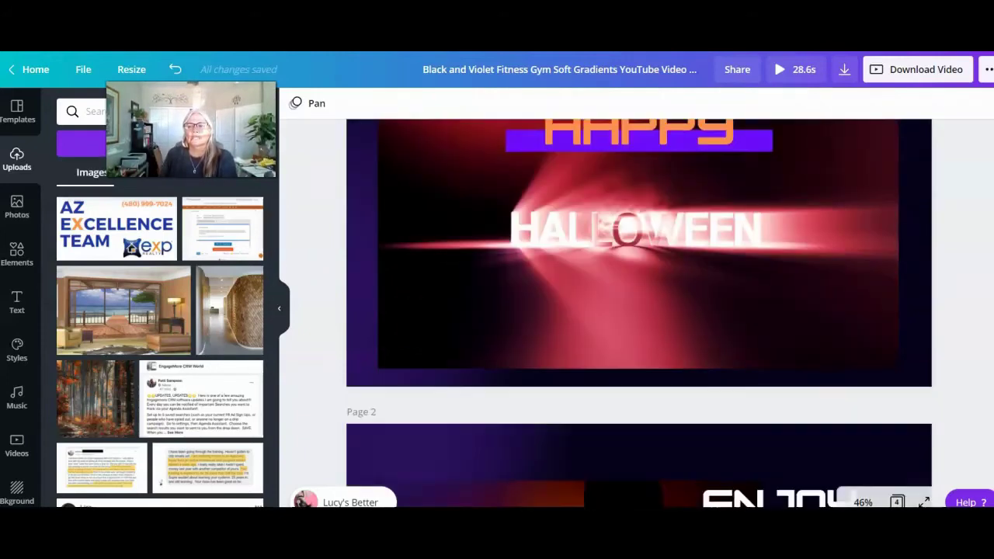
{"action": "scroll", "coordinate": [638, 310], "scroll_direction": "down", "scroll_amount": 8}
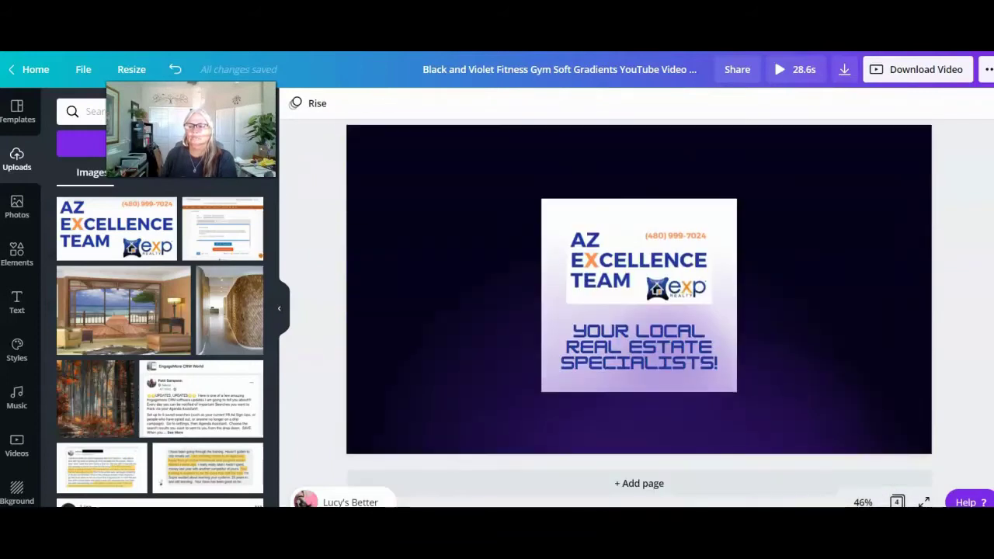
{"action": "scroll", "coordinate": [639, 311], "scroll_direction": "up", "scroll_amount": 12}
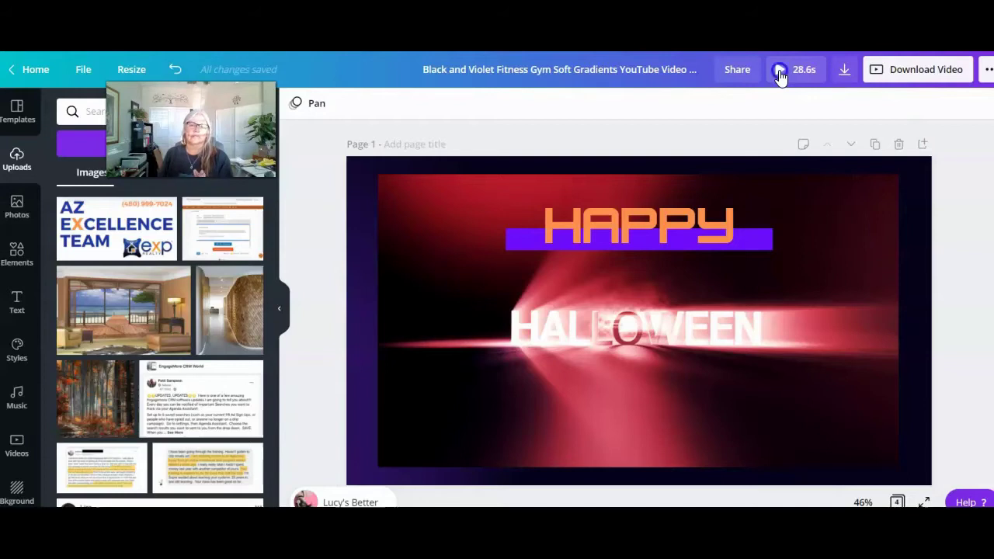
{"action": "left_click", "coordinate": [779, 72]}
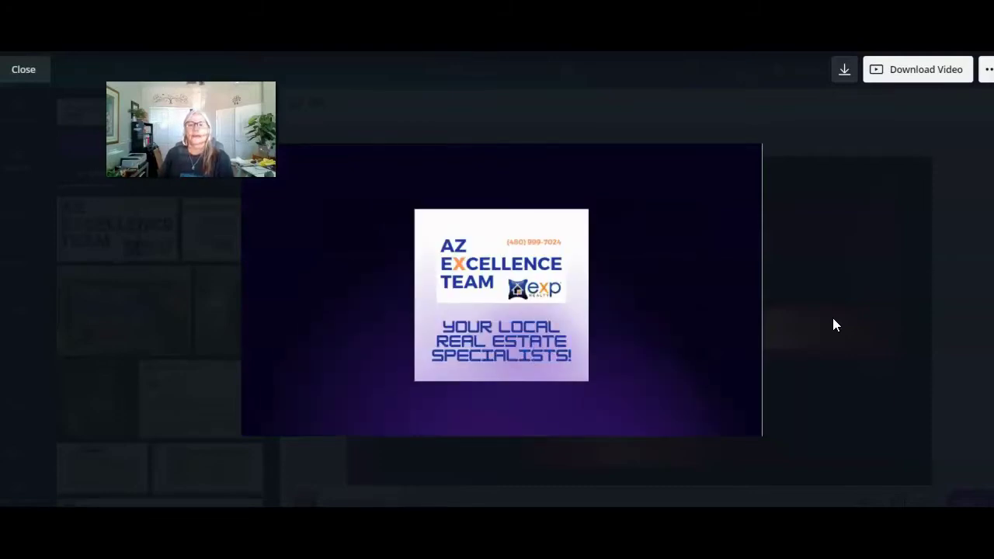
{"action": "left_click", "coordinate": [23, 70]}
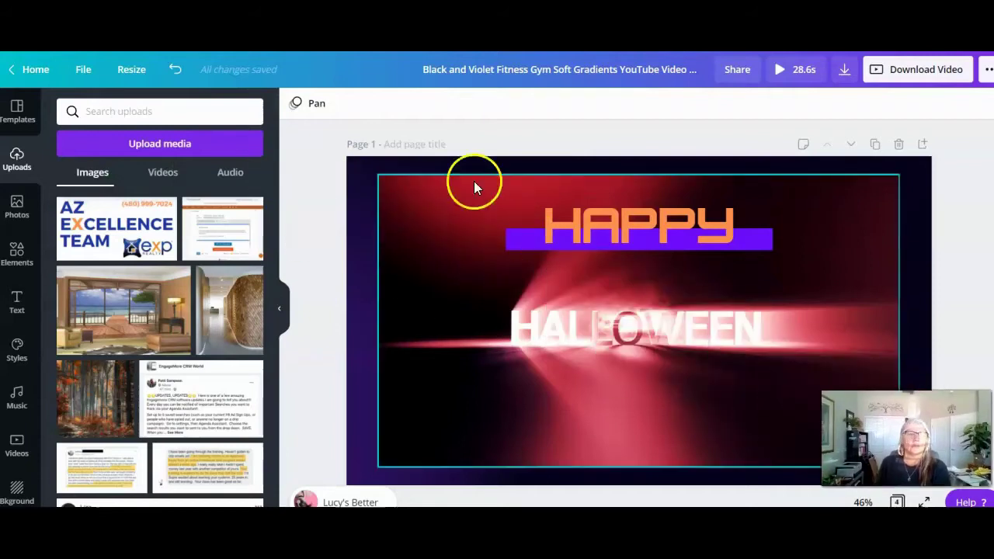
Step: Return to the Canva home page, search for "youtube" and choose the YouTube Video Ad design type
{"action": "left_click", "coordinate": [39, 69]}
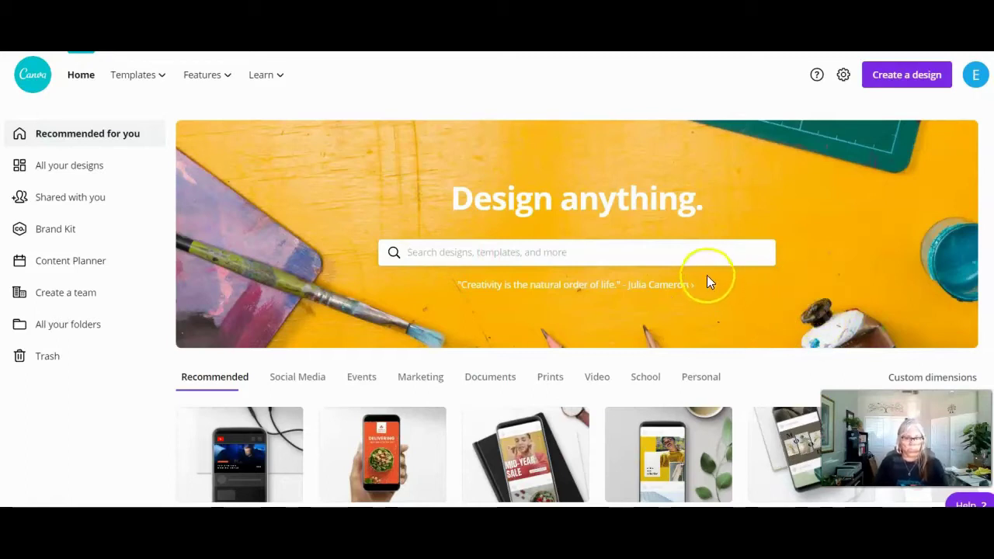
{"action": "type", "text": "youtube"}
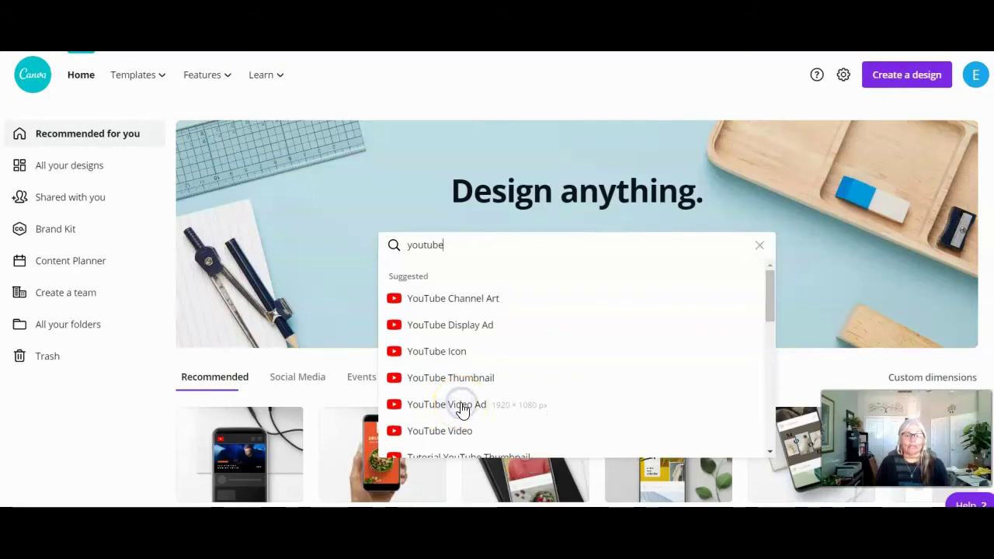
{"action": "left_click", "coordinate": [462, 405]}
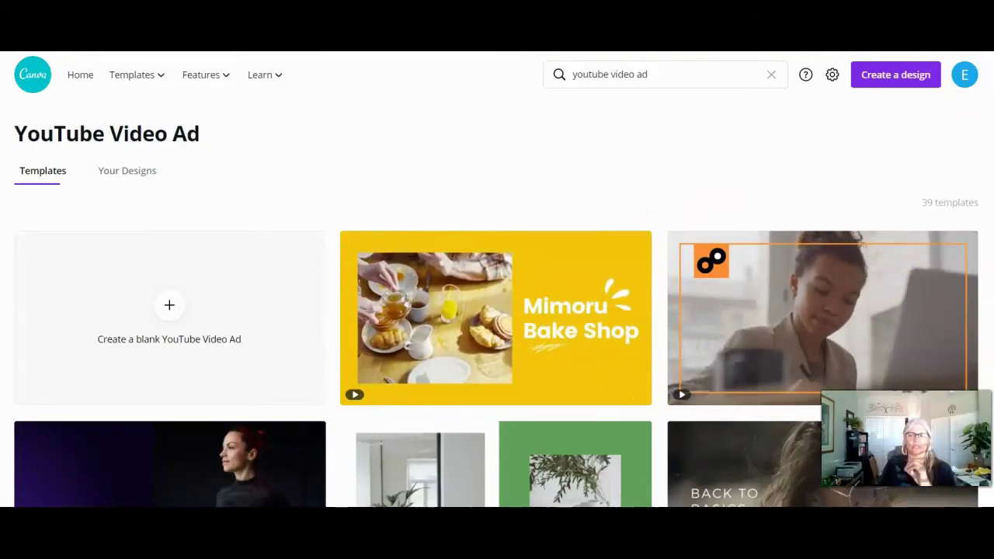
Step: Browse the YouTube Video Ad templates and open the "High Quality Choice Cuts" grill restaurant template for editing
{"action": "scroll", "coordinate": [497, 280], "scroll_direction": "down", "scroll_amount": 1}
{"action": "scroll", "coordinate": [497, 303], "scroll_direction": "down", "scroll_amount": 2}
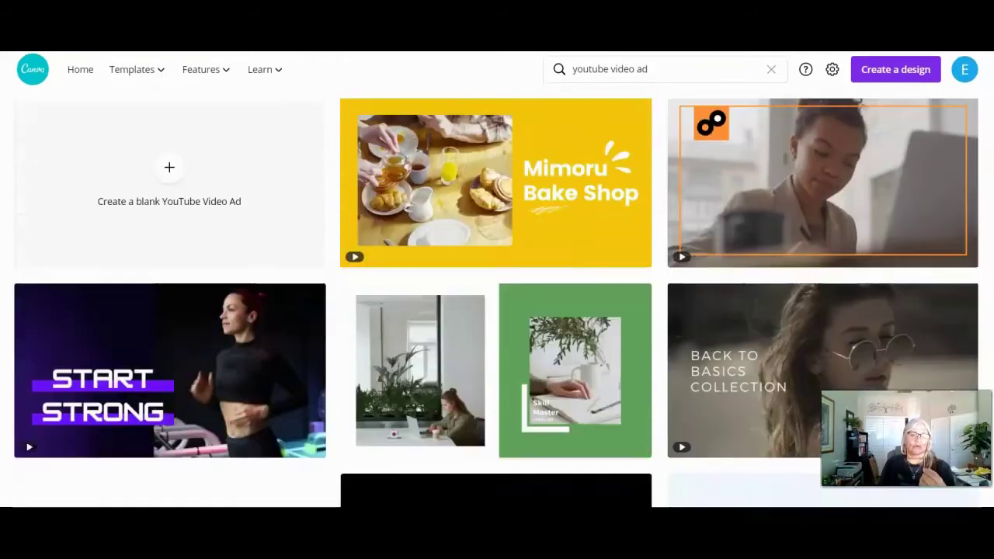
{"action": "scroll", "coordinate": [427, 215], "scroll_direction": "down", "scroll_amount": 1}
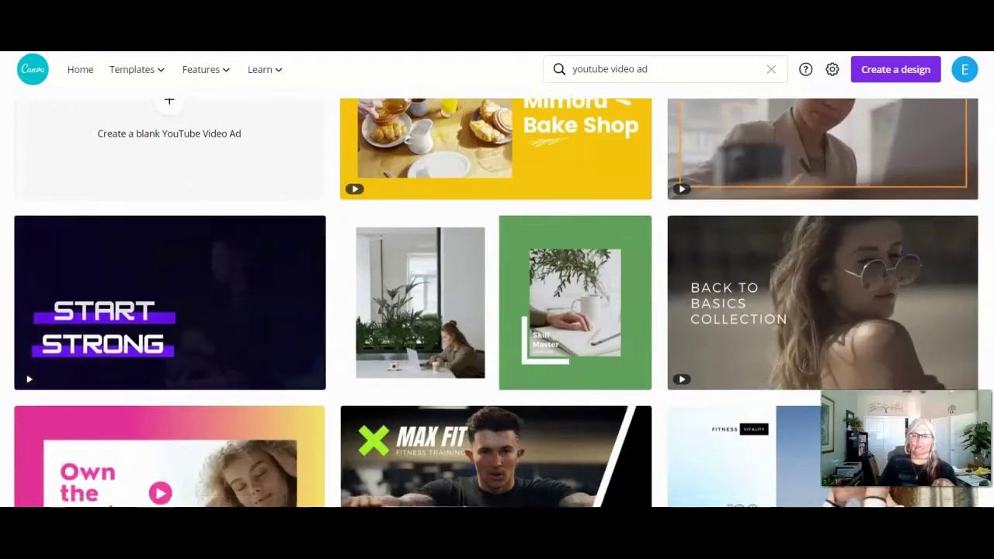
{"action": "scroll", "coordinate": [823, 303], "scroll_direction": "down", "scroll_amount": 7}
{"action": "scroll", "coordinate": [495, 303], "scroll_direction": "down", "scroll_amount": 7}
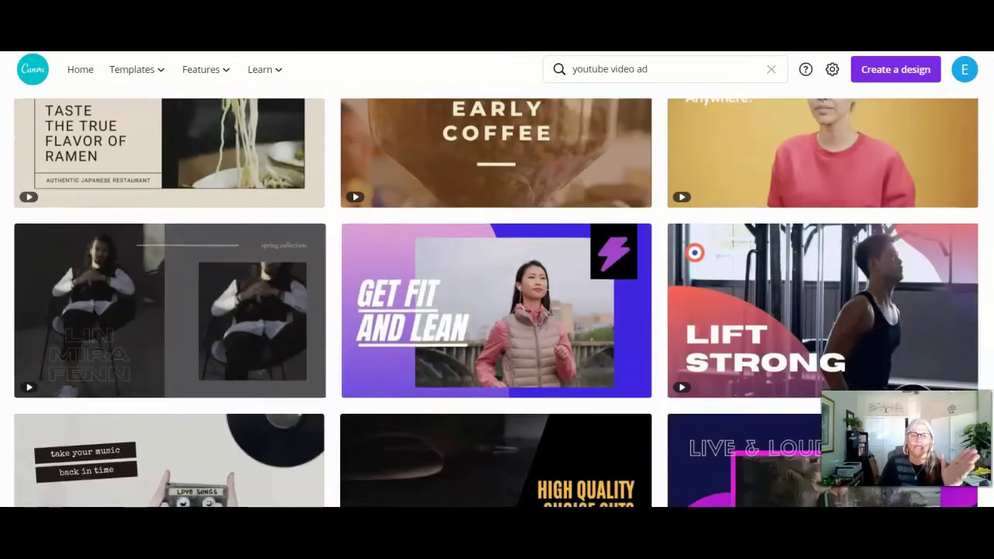
{"action": "scroll", "coordinate": [496, 303], "scroll_direction": "down", "scroll_amount": 5}
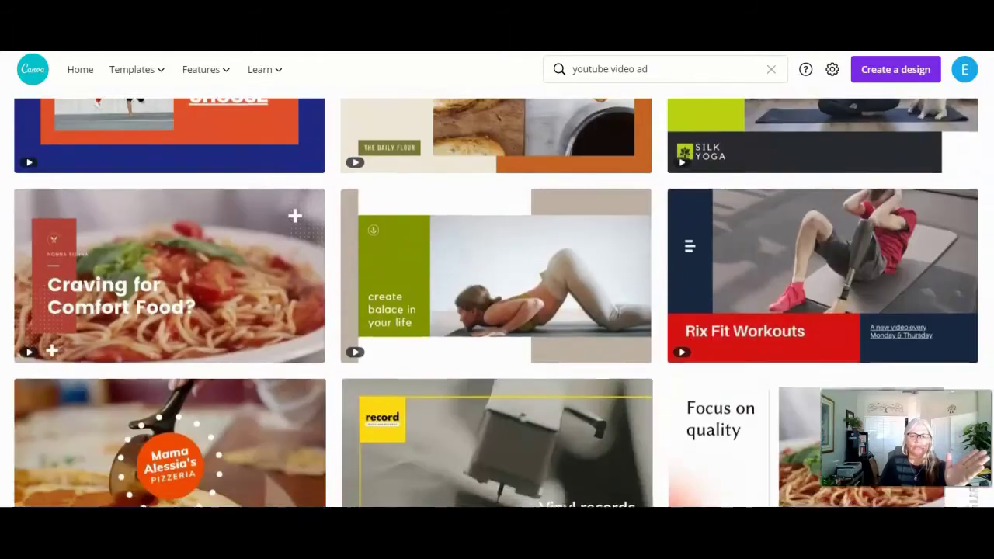
{"action": "scroll", "coordinate": [495, 303], "scroll_direction": "down", "scroll_amount": 5}
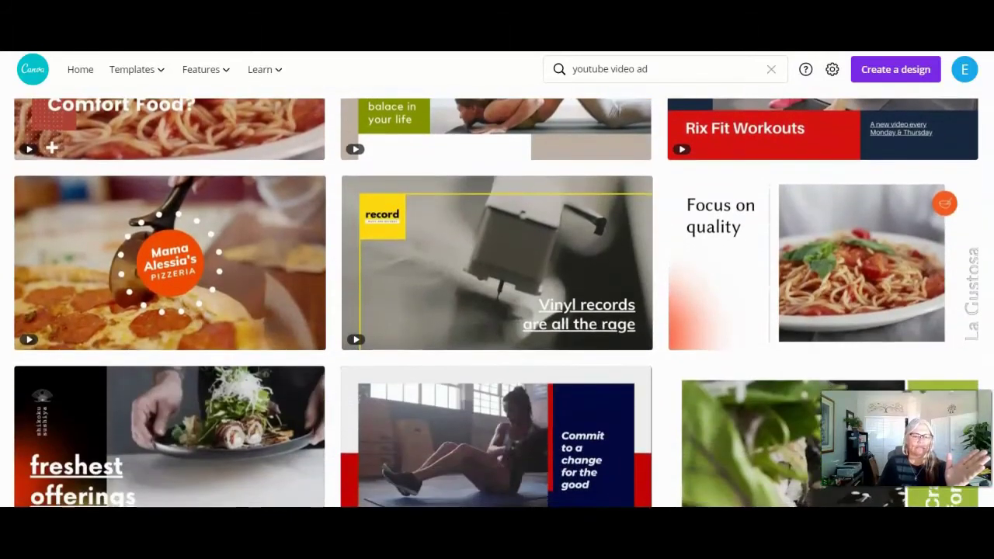
{"action": "scroll", "coordinate": [495, 303], "scroll_direction": "down", "scroll_amount": 2}
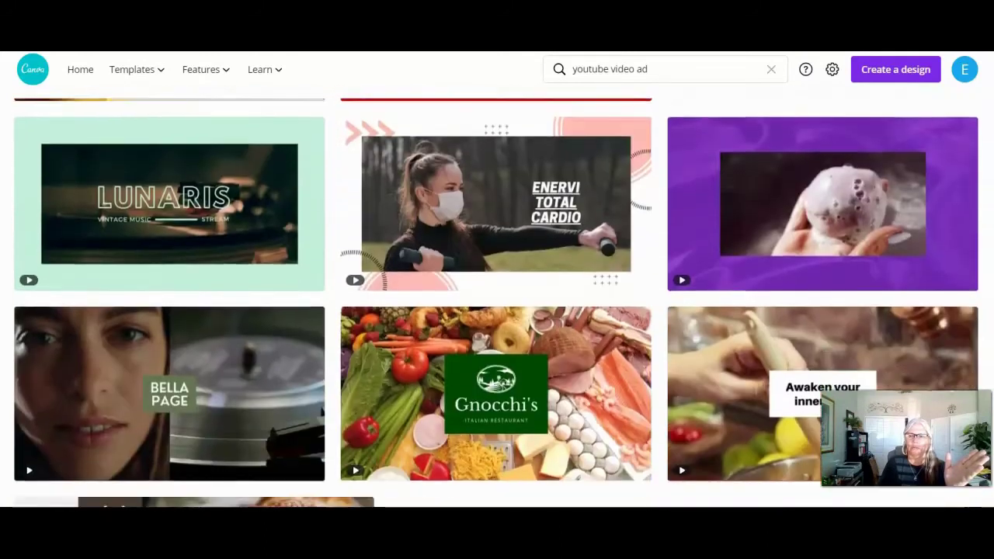
{"action": "scroll", "coordinate": [495, 303], "scroll_direction": "up", "scroll_amount": 2}
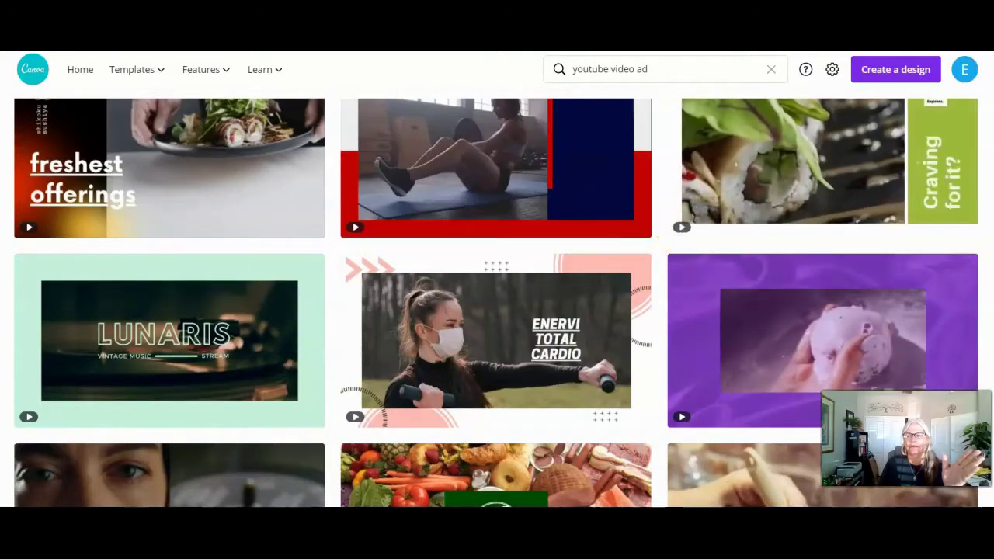
{"action": "scroll", "coordinate": [982, 342], "scroll_direction": "up", "scroll_amount": 3}
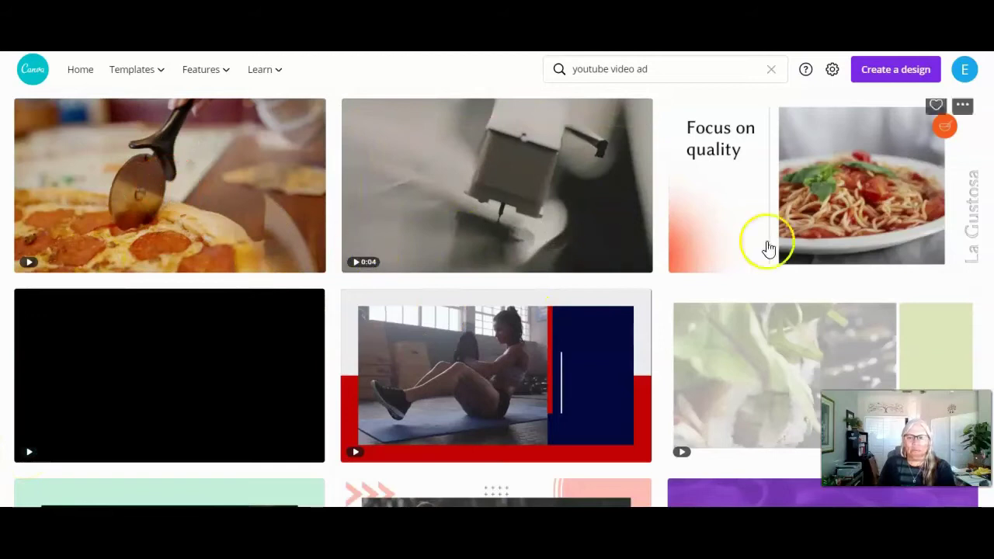
{"action": "scroll", "coordinate": [497, 303], "scroll_direction": "up", "scroll_amount": 10}
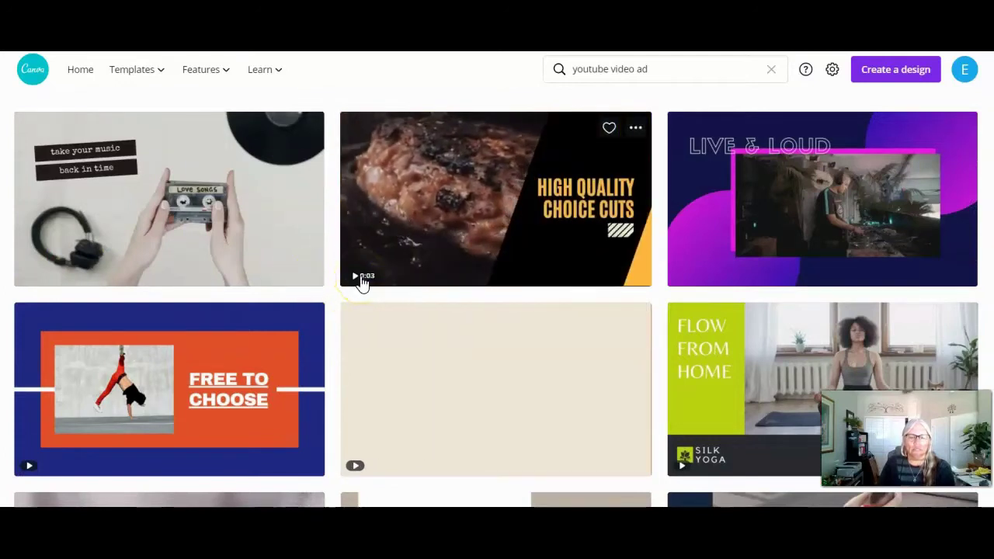
{"action": "left_click", "coordinate": [512, 206]}
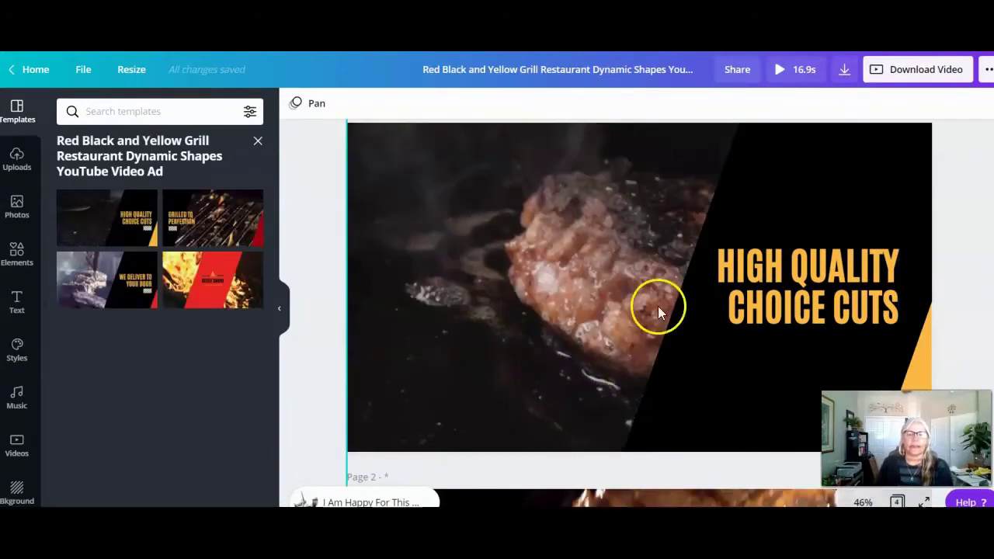
Step: Delete the sizzling meat video clip from page 1 of the template, keeping the heading text
{"action": "left_click", "coordinate": [523, 285]}
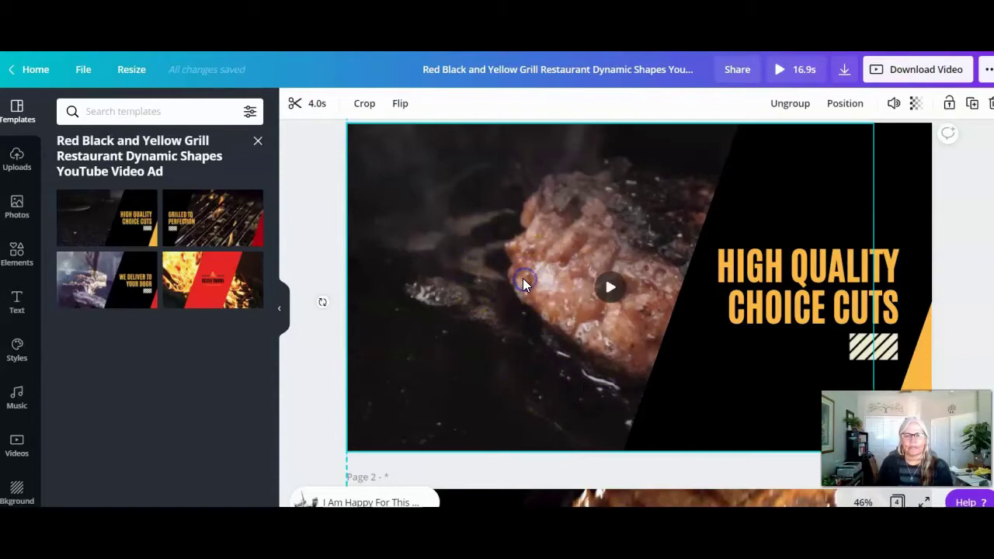
{"action": "left_click", "coordinate": [817, 266]}
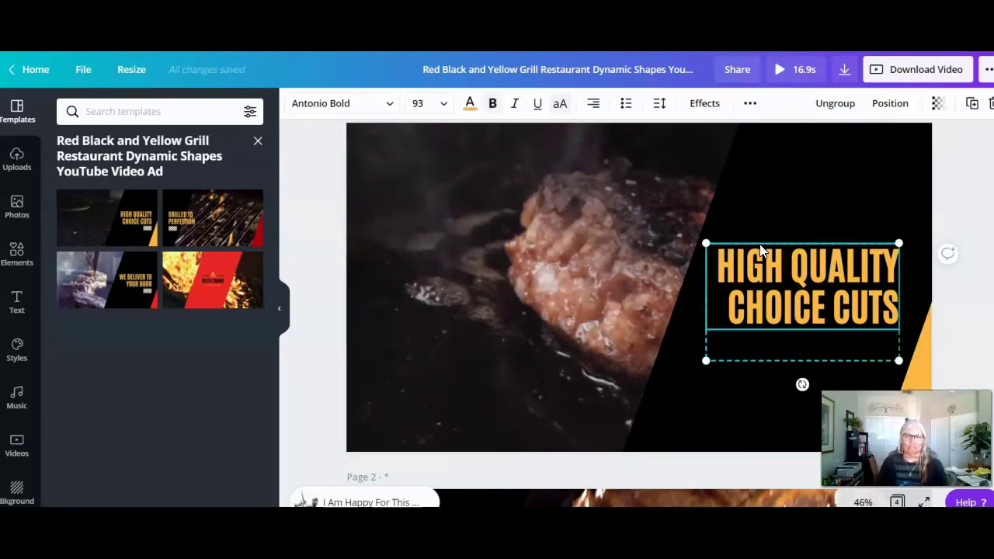
{"action": "left_click", "coordinate": [876, 313]}
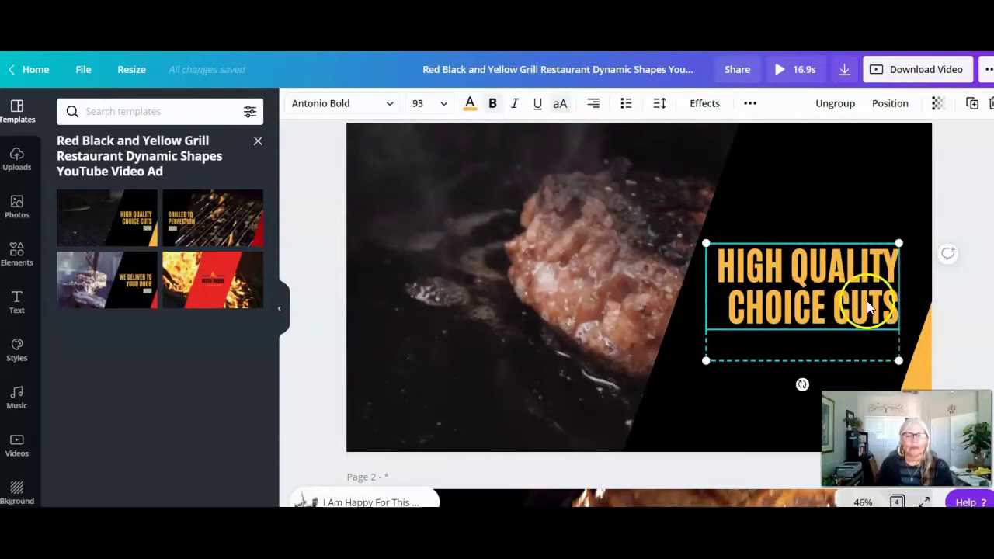
{"action": "left_click", "coordinate": [513, 280]}
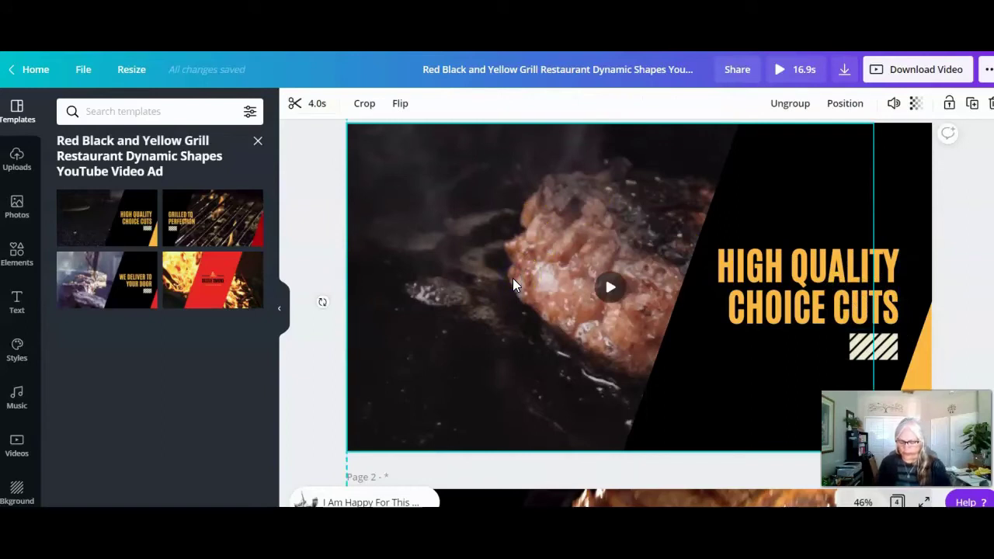
{"action": "key", "text": "Delete"}
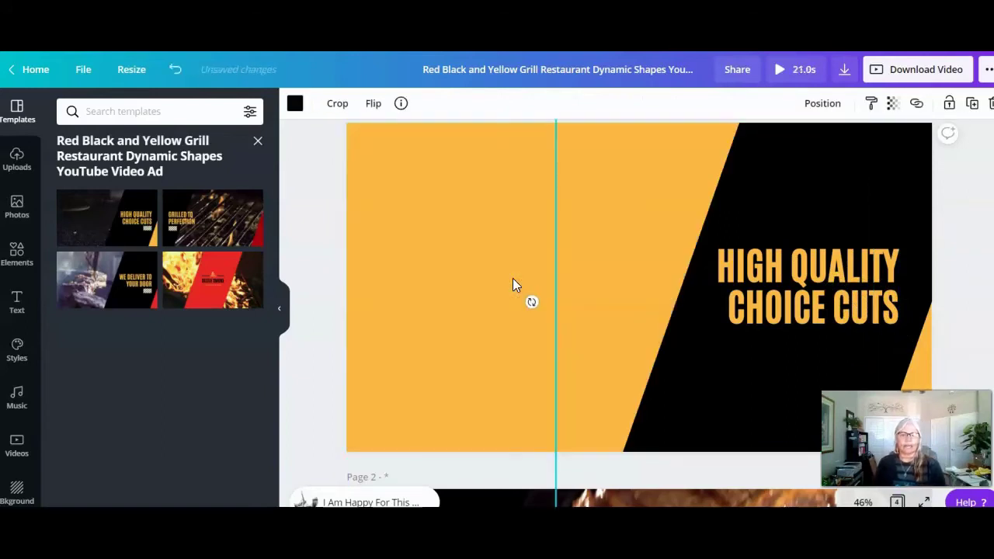
Step: Change the yellow background of page 1 to the darker orange from the default colors
{"action": "left_click", "coordinate": [433, 200]}
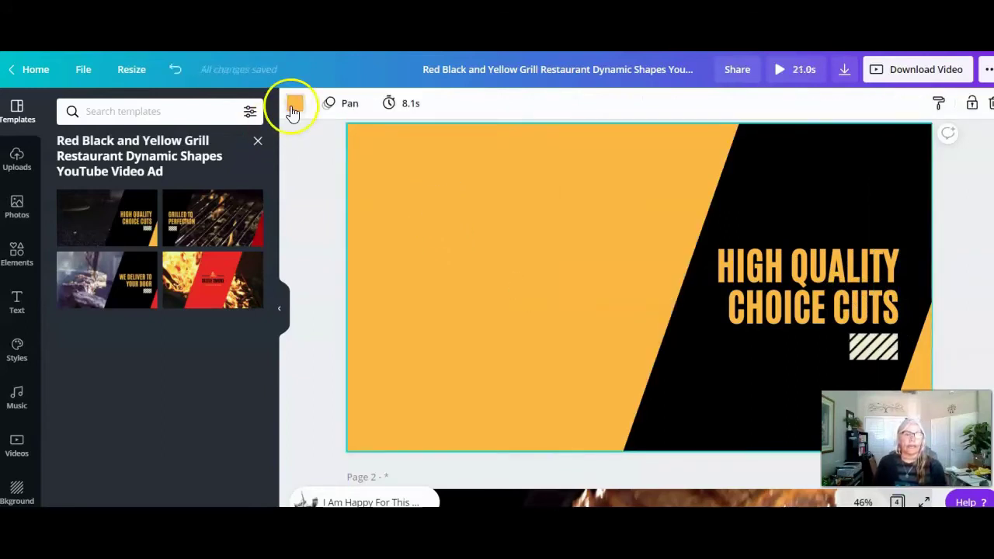
{"action": "left_click", "coordinate": [293, 102]}
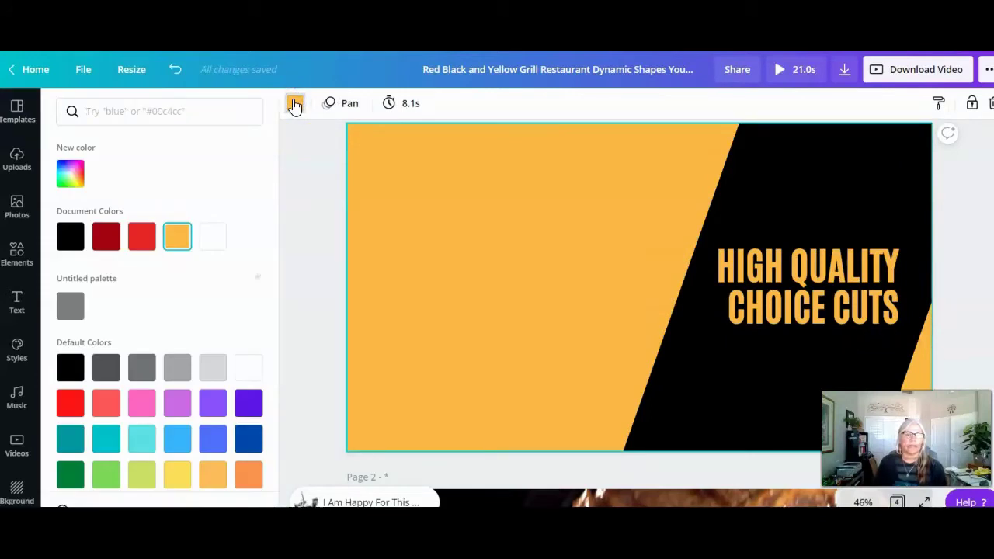
{"action": "left_click", "coordinate": [259, 482]}
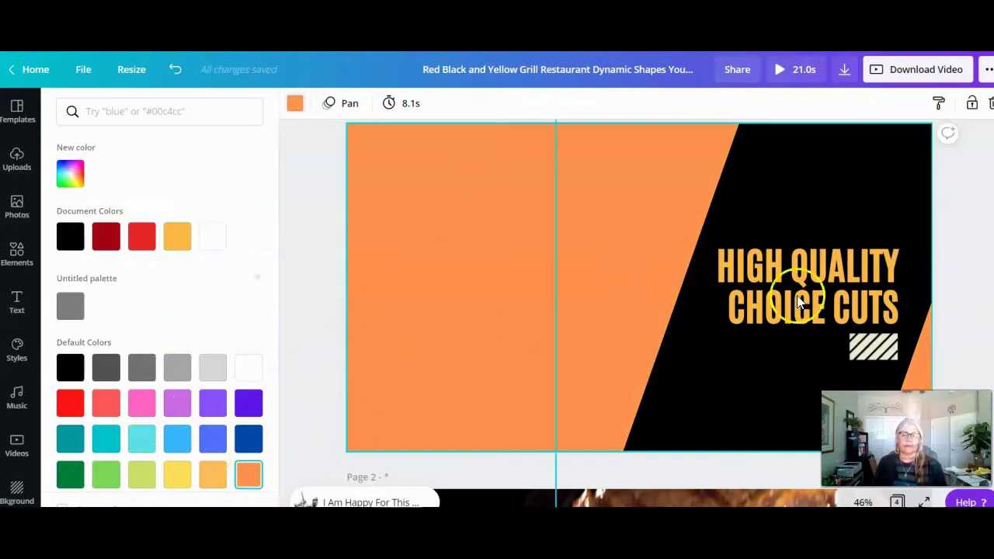
Step: Recolor the "High Quality Choice Cuts" heading with the same orange as the page background
{"action": "left_click", "coordinate": [823, 267]}
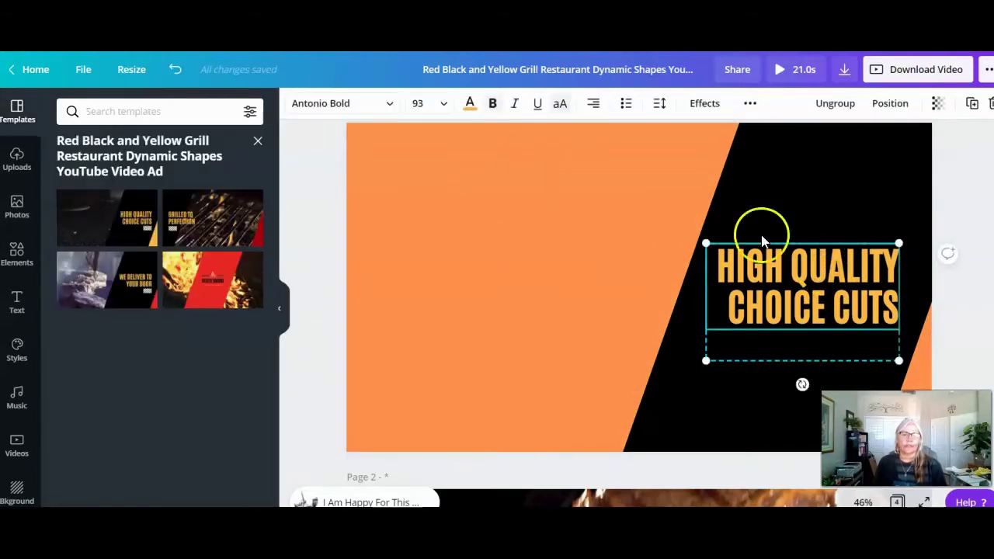
{"action": "left_click", "coordinate": [470, 104]}
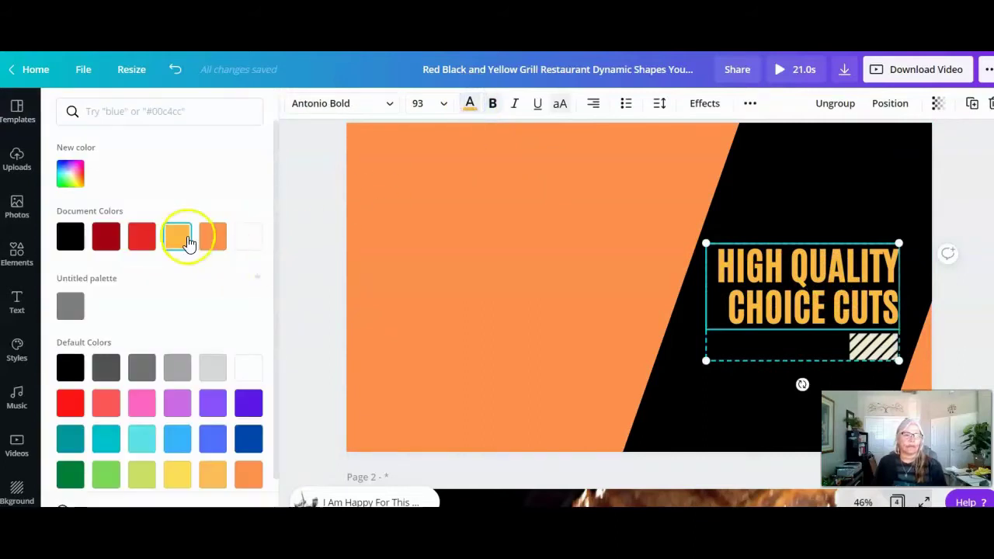
{"action": "left_click", "coordinate": [212, 235]}
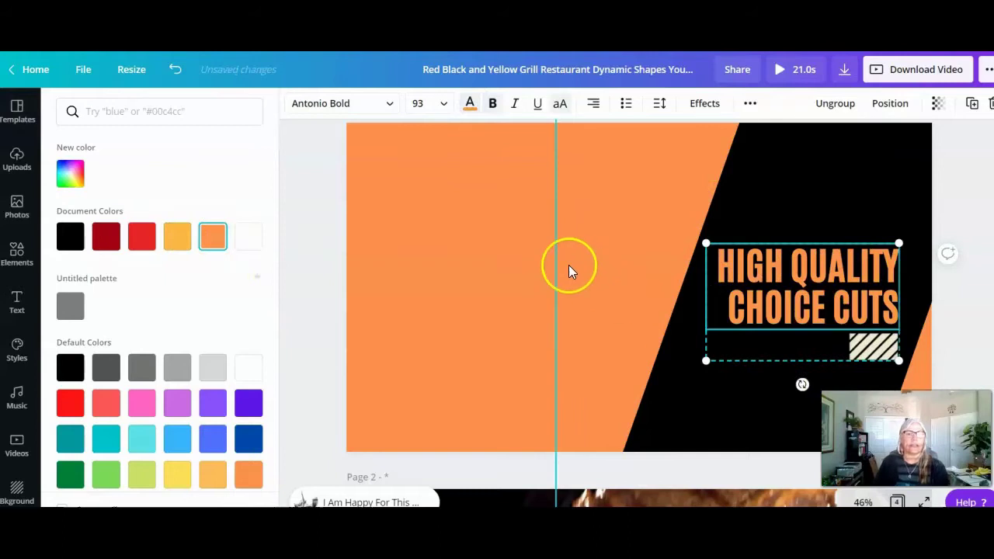
{"action": "left_click", "coordinate": [489, 253]}
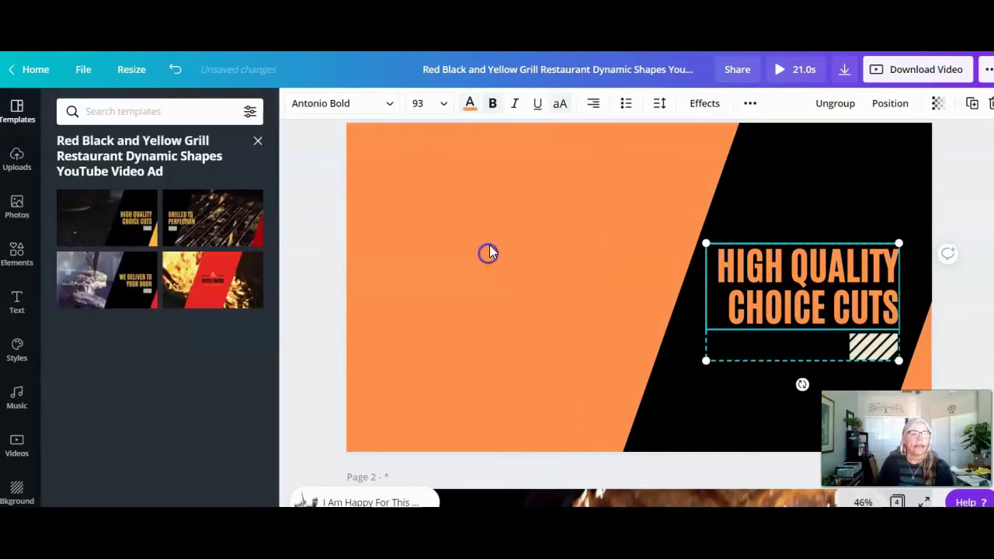
Step: Search the stock videos for "halloween" and add the 16-second clip of two glowing pumpkins under a full moon to page 1
{"action": "left_click", "coordinate": [16, 445]}
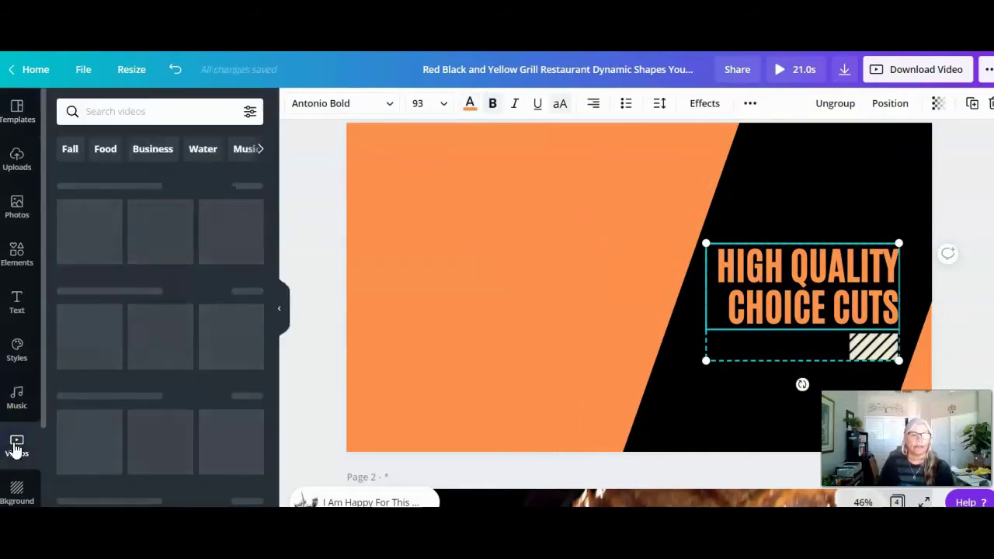
{"action": "left_click", "coordinate": [136, 114]}
{"action": "type", "text": "halloween"}
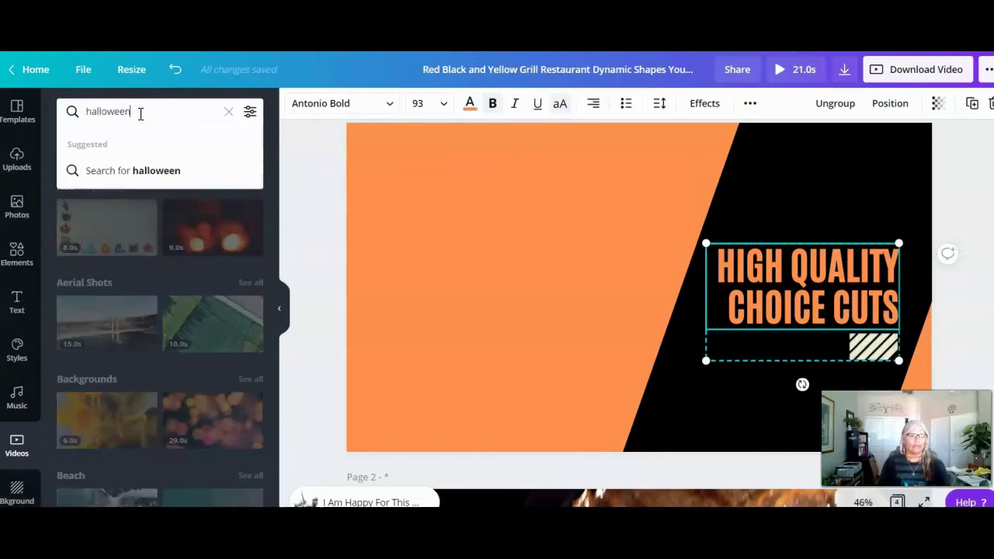
{"action": "key", "text": "Return"}
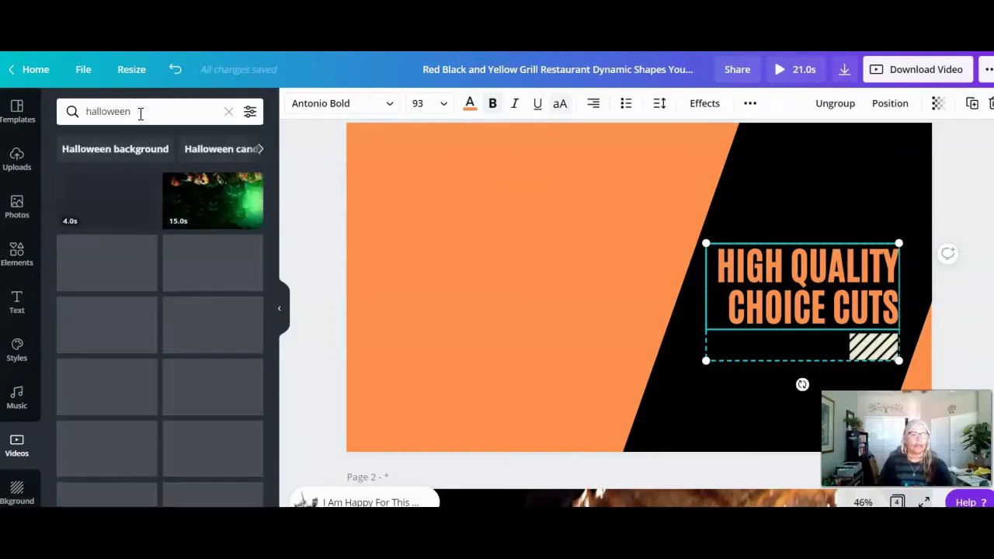
{"action": "scroll", "coordinate": [233, 372], "scroll_direction": "down", "scroll_amount": 3}
{"action": "scroll", "coordinate": [233, 380], "scroll_direction": "down", "scroll_amount": 5}
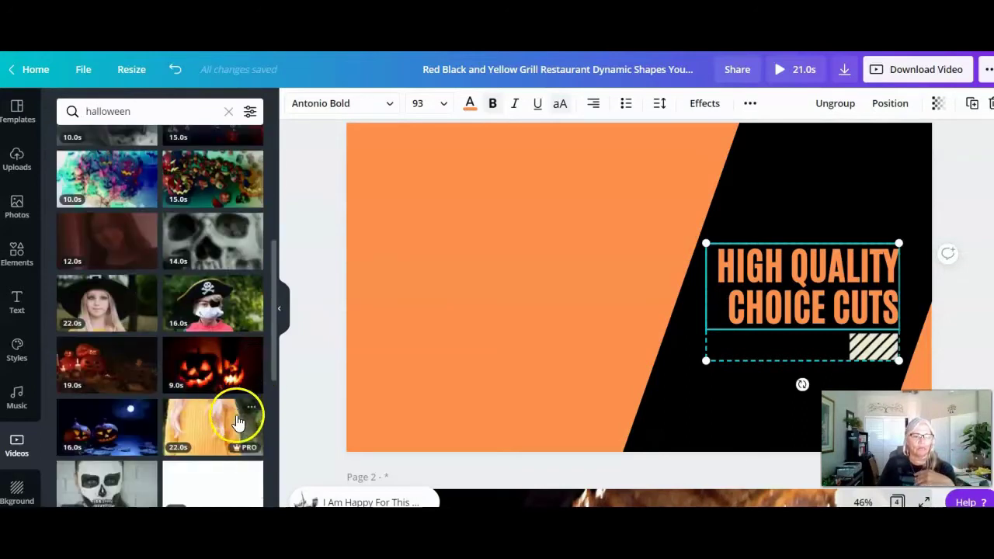
{"action": "left_click", "coordinate": [122, 426]}
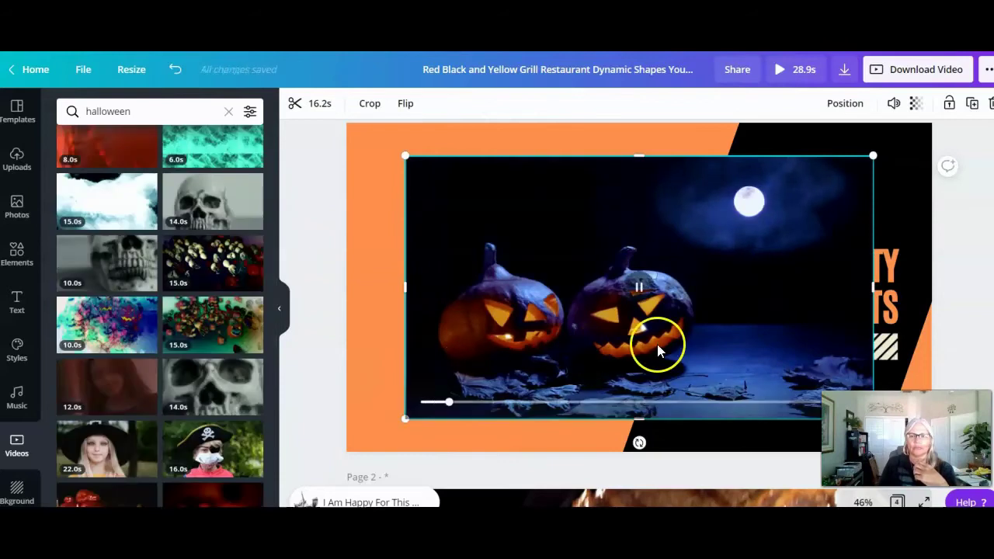
Step: Enlarge the pumpkin clip and place it flush with page 1's left edge, vertically centred on the page
{"action": "left_click_drag", "start_coordinate": [657, 344], "coordinate": [610, 341]}
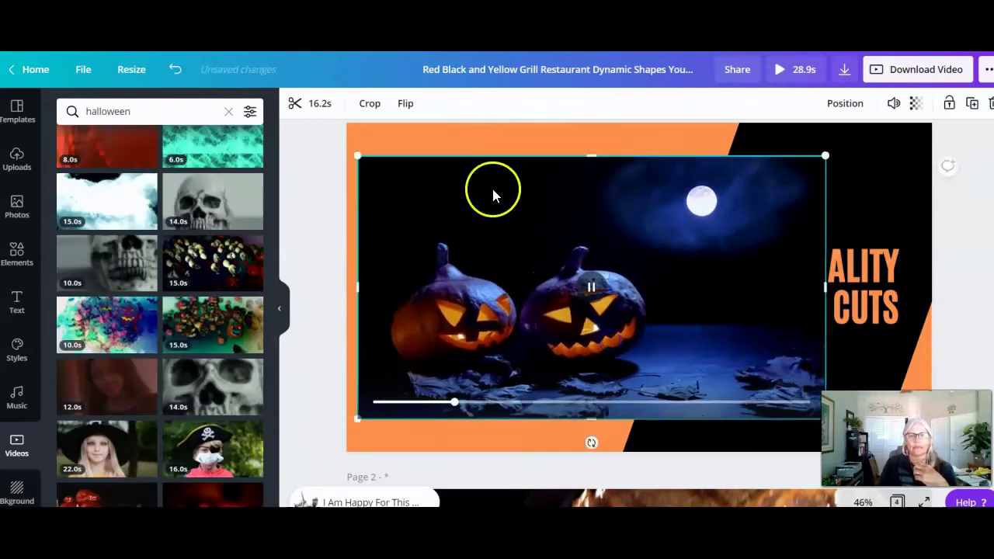
{"action": "left_click_drag", "start_coordinate": [359, 156], "coordinate": [349, 145]}
{"action": "left_click_drag", "start_coordinate": [826, 147], "coordinate": [868, 98]}
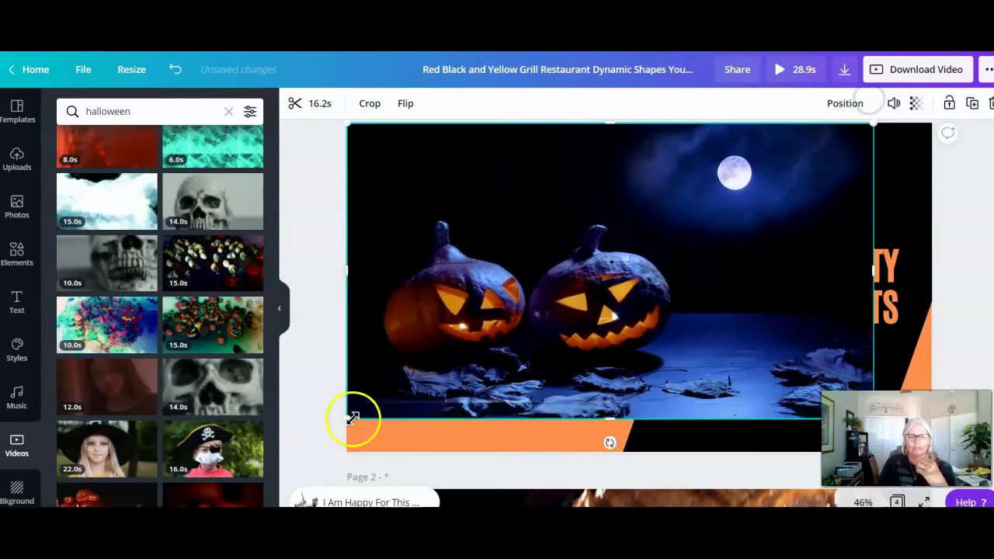
{"action": "left_click_drag", "start_coordinate": [511, 349], "coordinate": [523, 360]}
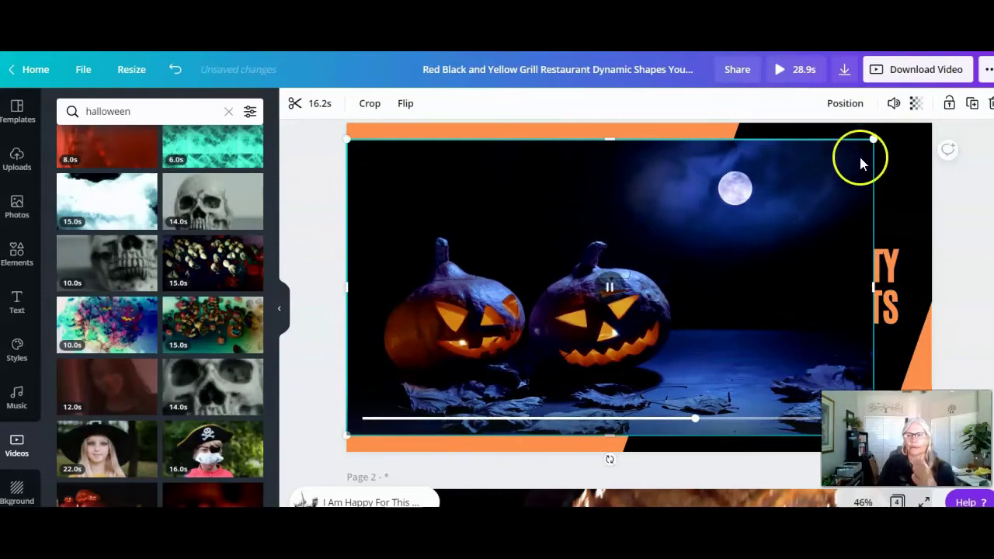
Step: Send the pumpkin clip backward two levels so it sits behind the heading and the black slanted shape on page 1
{"action": "left_click", "coordinate": [843, 104]}
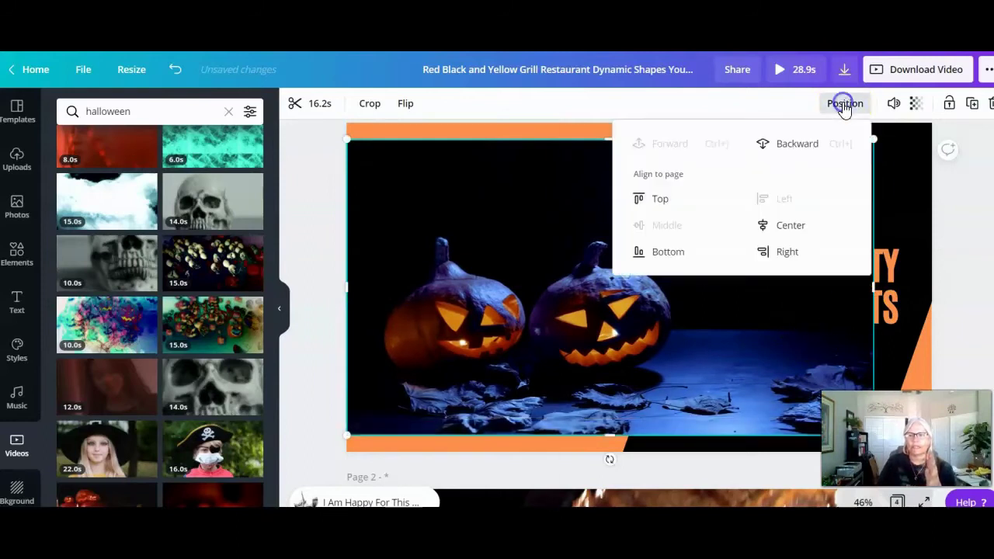
{"action": "left_click", "coordinate": [795, 148]}
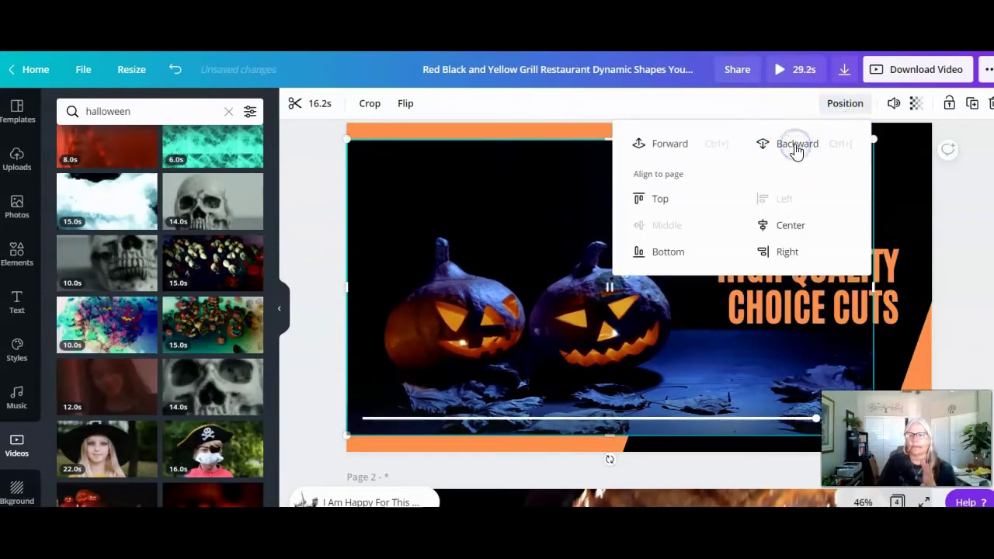
{"action": "left_click", "coordinate": [796, 147]}
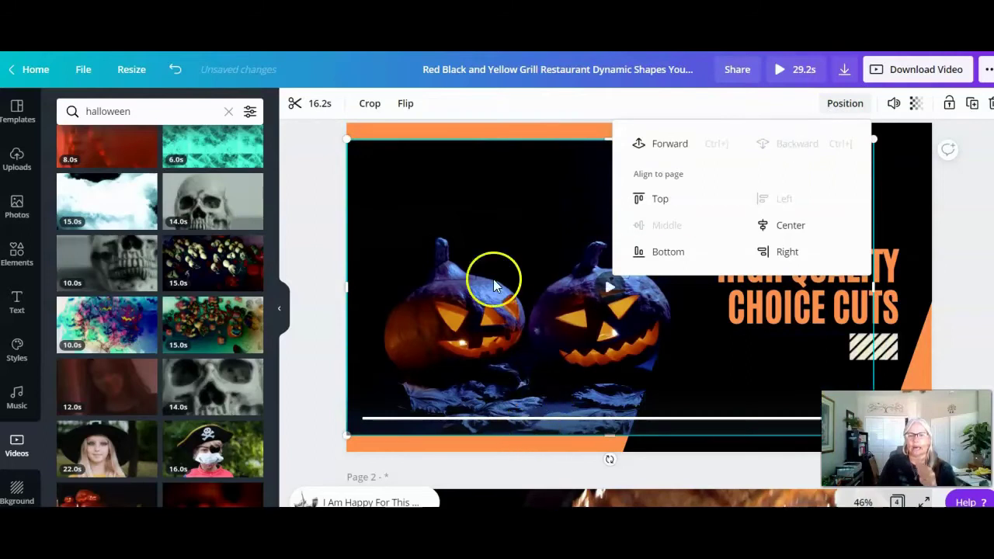
{"action": "left_click", "coordinate": [534, 460]}
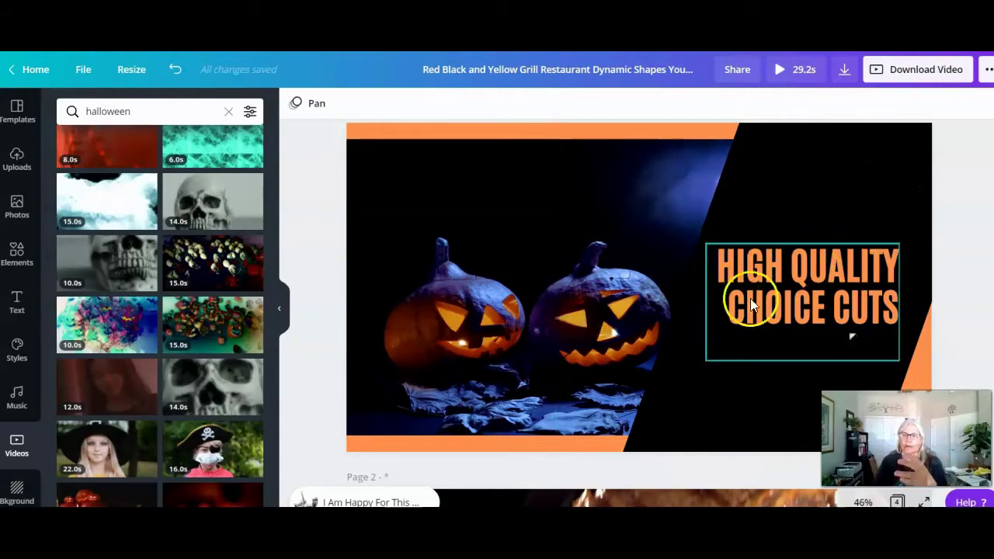
Step: Replace the "High Quality Choice Cuts" heading on page 1 with "HAPPY HALLOWEEN!"
{"action": "left_click", "coordinate": [756, 272]}
{"action": "left_click_drag", "start_coordinate": [716, 268], "coordinate": [951, 277]}
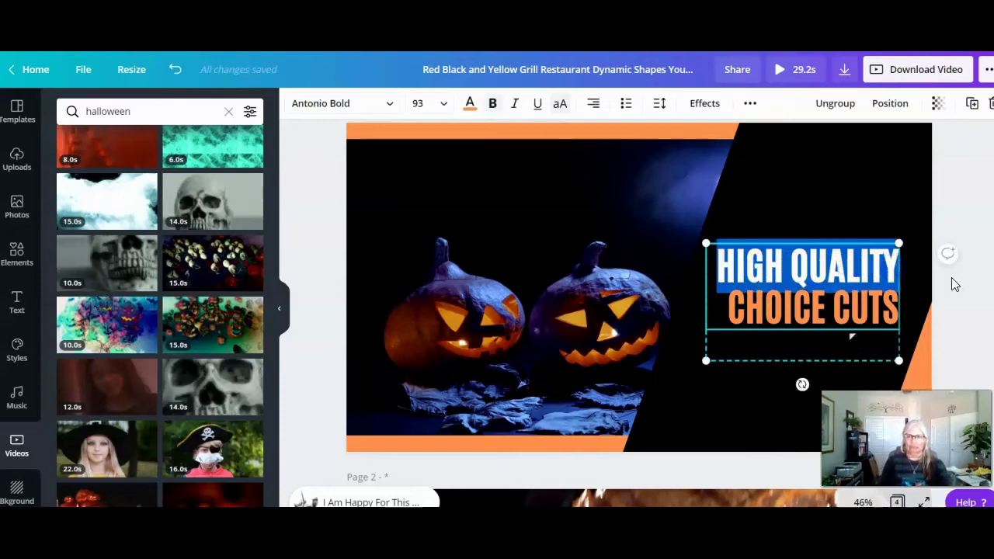
{"action": "type", "text": "HAPPY"}
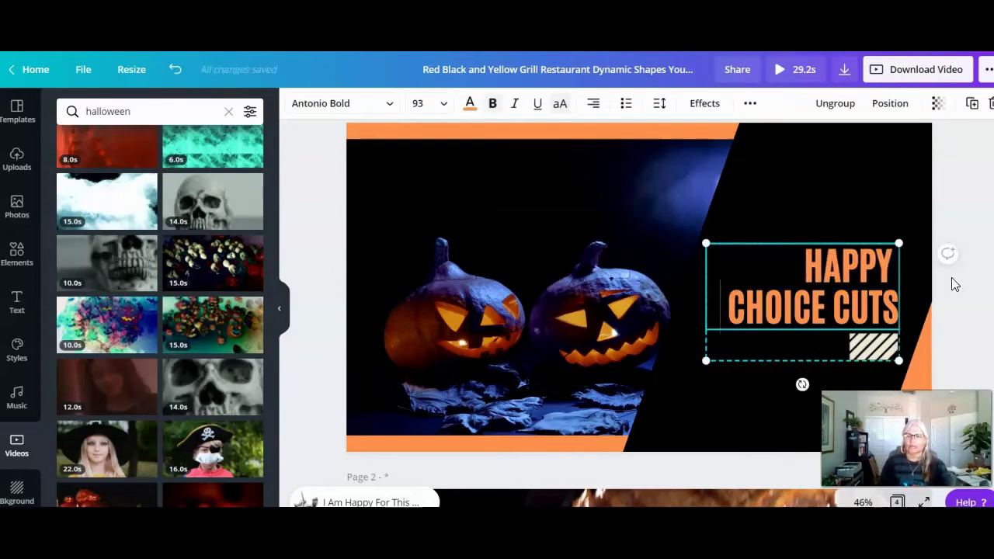
{"action": "key", "text": "shift+End"}
{"action": "type", "text": "H"}
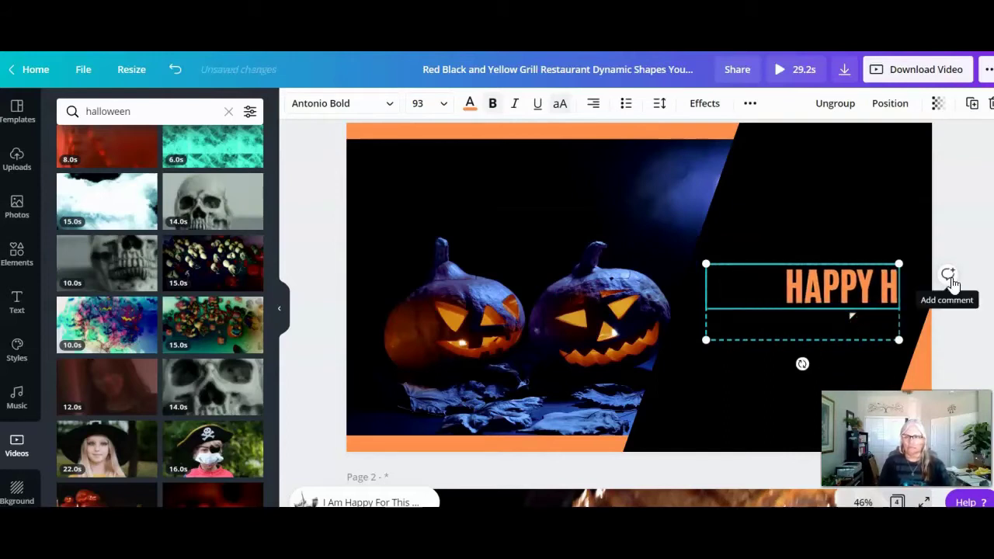
{"action": "type", "text": "ALLOWEEN"}
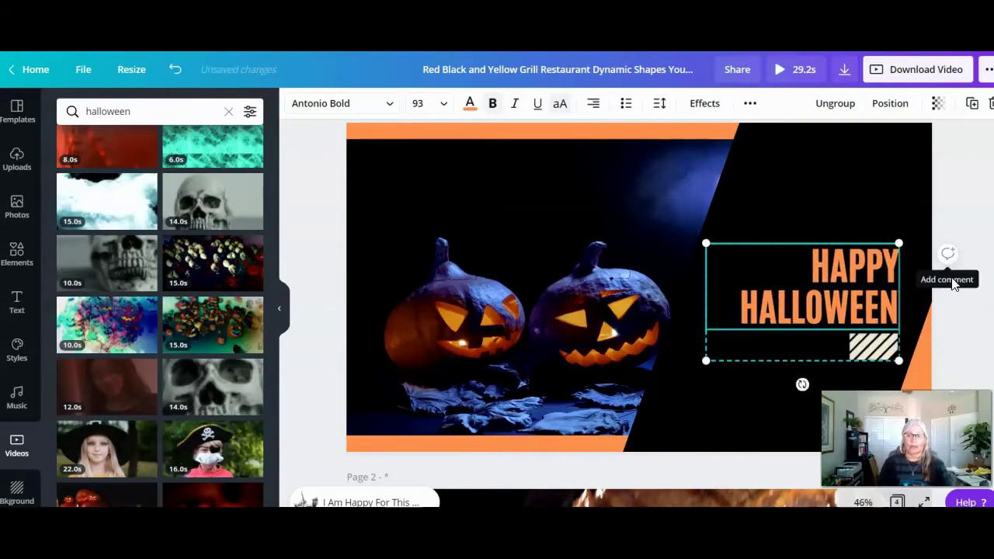
{"action": "type", "text": "!"}
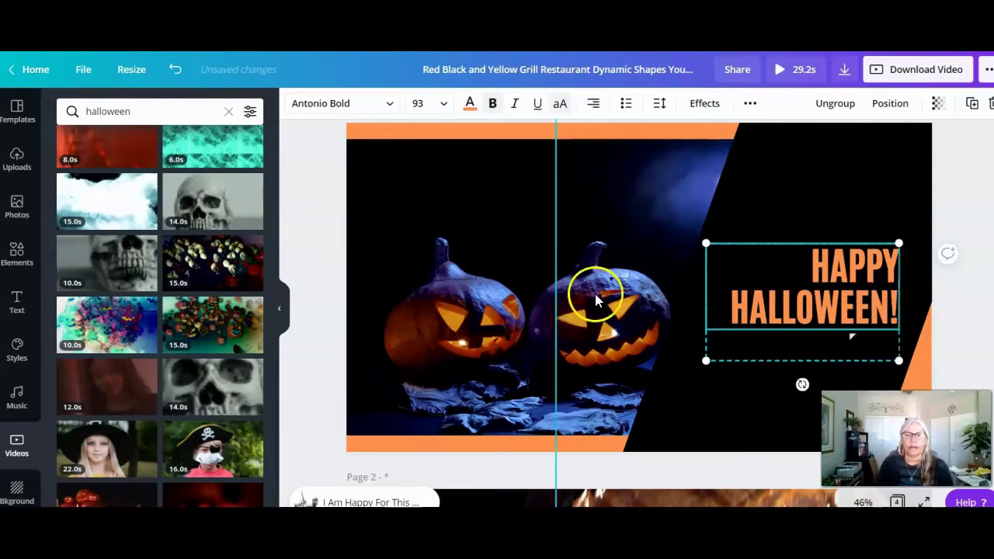
Step: Delete the grilled steak video clip from page 2, keeping the "Grilled to Perfection" heading
{"action": "scroll", "coordinate": [639, 310], "scroll_direction": "down", "scroll_amount": 5}
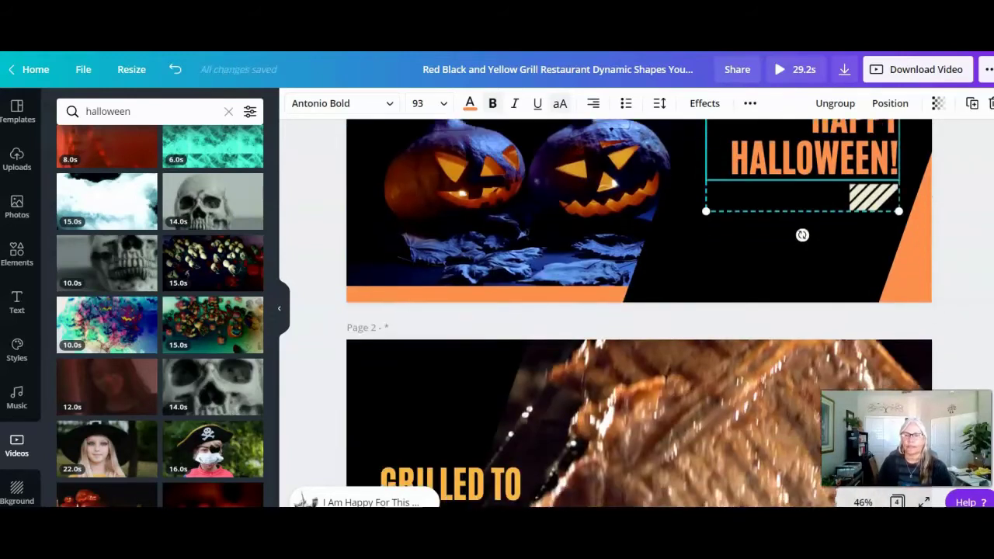
{"action": "left_click", "coordinate": [491, 305]}
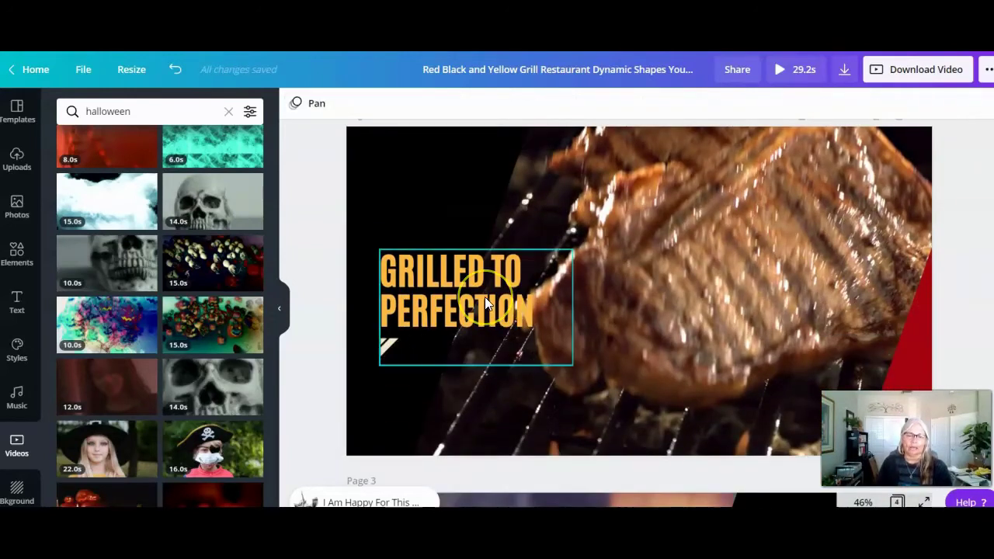
{"action": "left_click", "coordinate": [694, 260]}
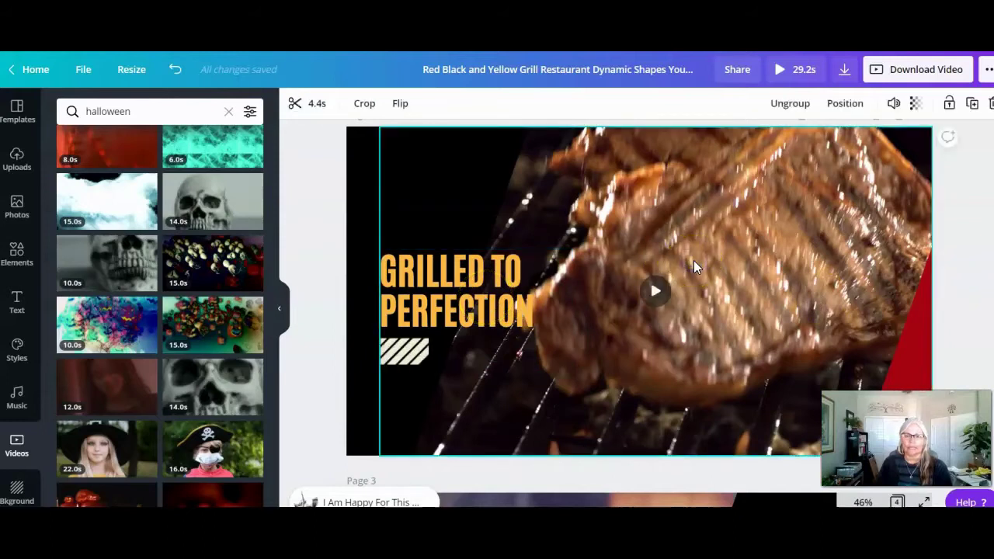
{"action": "key", "text": "Delete"}
{"action": "left_click", "coordinate": [320, 155]}
Step: Recolor the red corner shape on page 2 with the darker orange from the document colors
{"action": "left_click", "coordinate": [914, 376]}
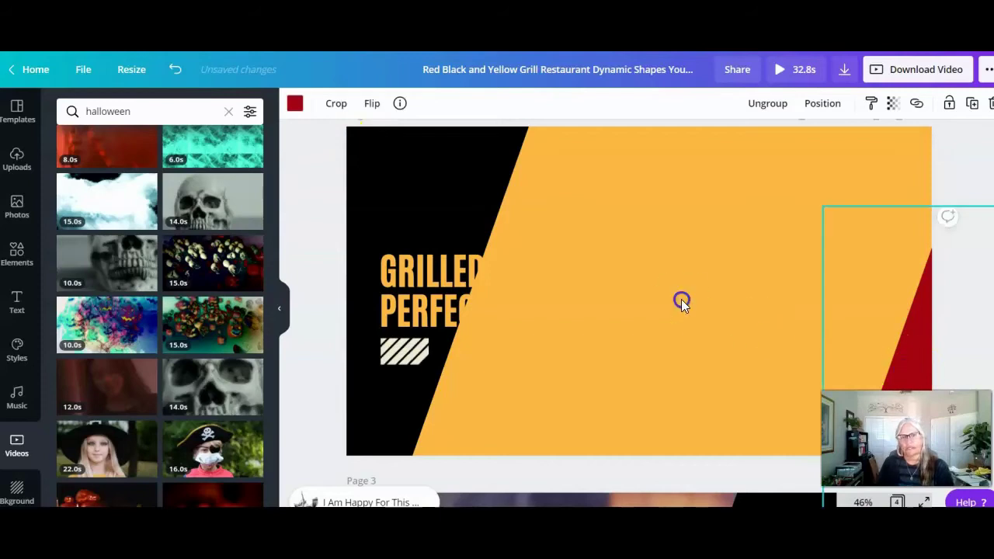
{"action": "left_click", "coordinate": [294, 104]}
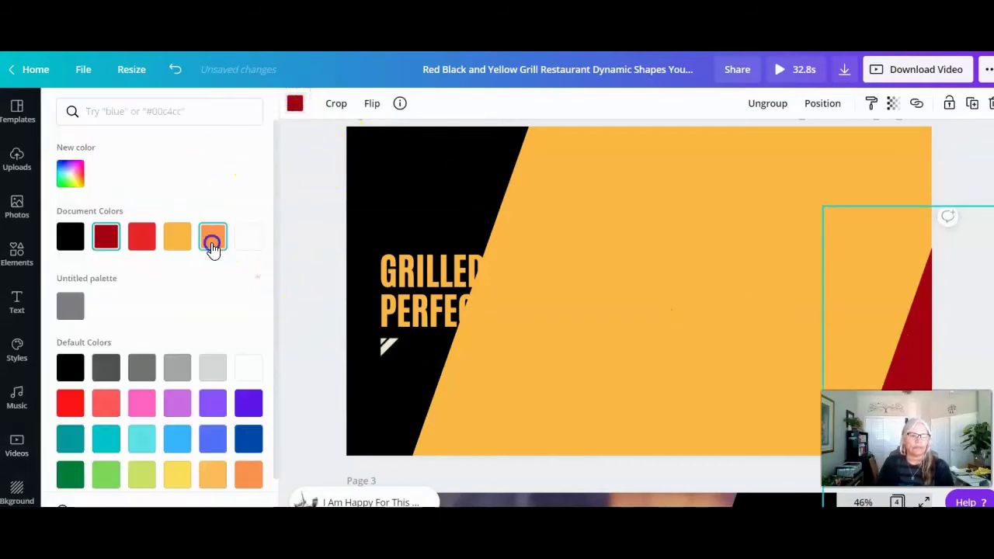
{"action": "left_click", "coordinate": [212, 239]}
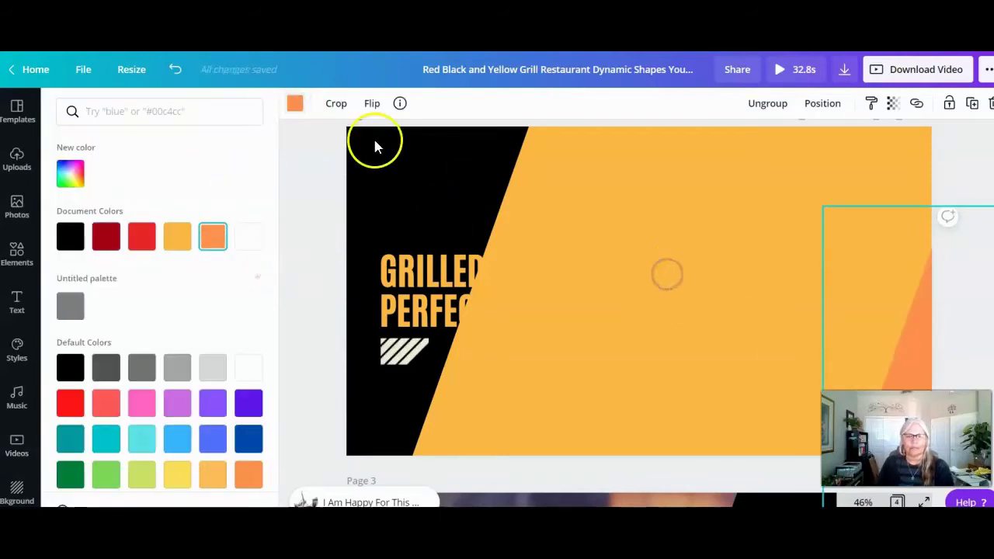
{"action": "left_click", "coordinate": [295, 103]}
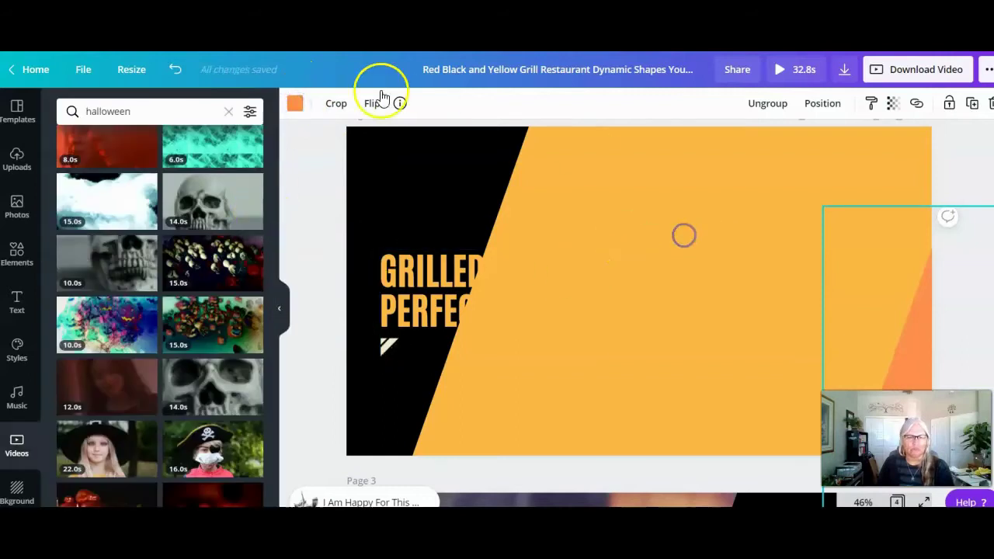
{"action": "left_click", "coordinate": [295, 102]}
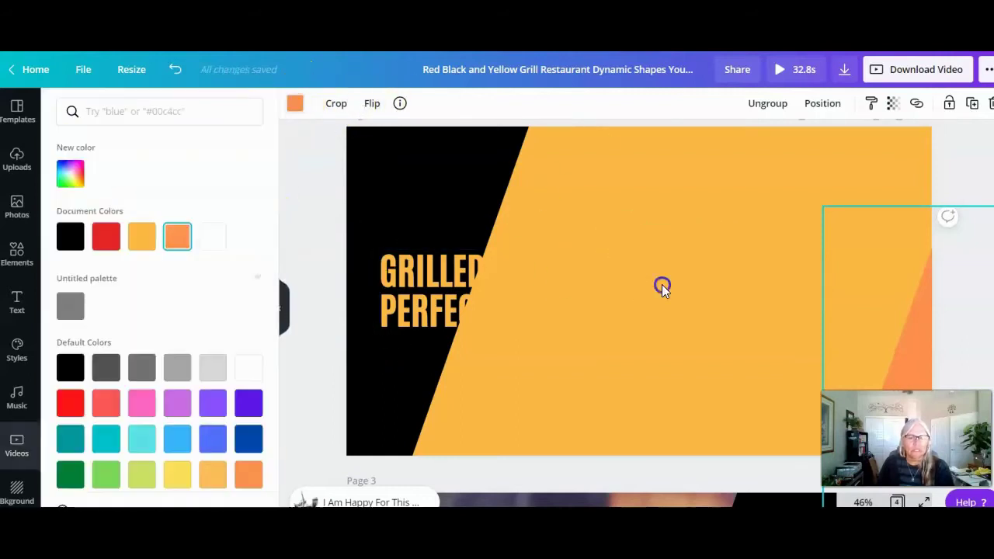
{"action": "left_click", "coordinate": [142, 242]}
{"action": "left_click", "coordinate": [177, 241]}
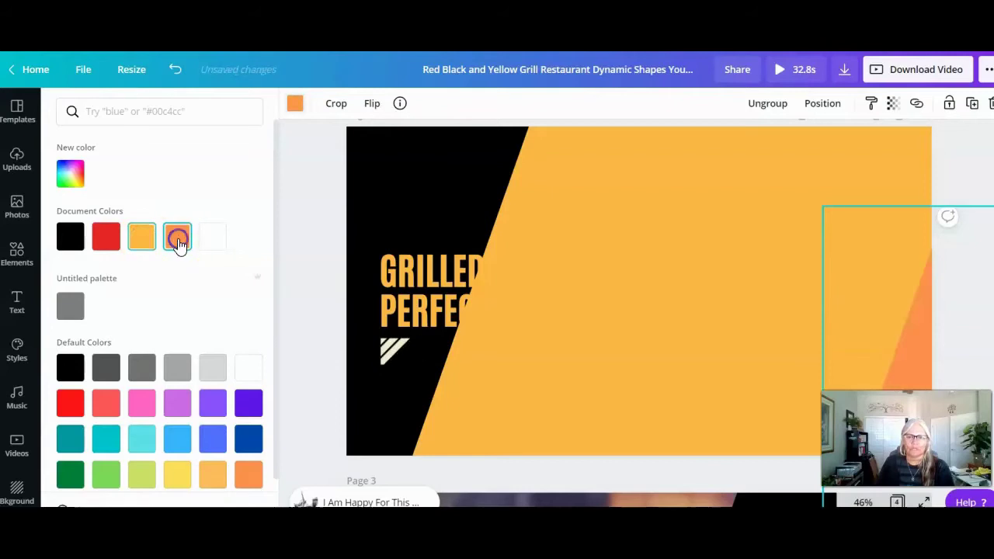
{"action": "left_click", "coordinate": [446, 268]}
{"action": "left_click", "coordinate": [441, 292]}
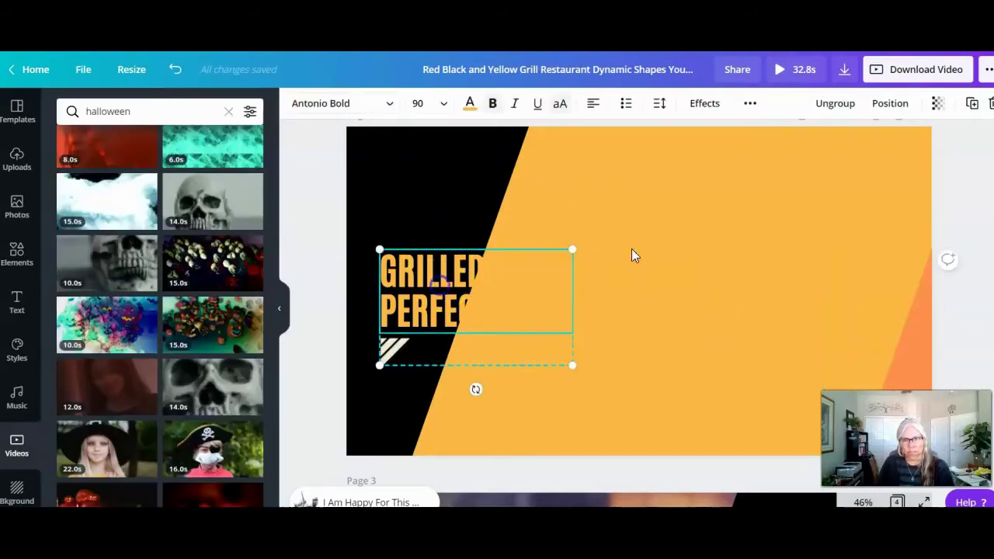
{"action": "left_click", "coordinate": [750, 191]}
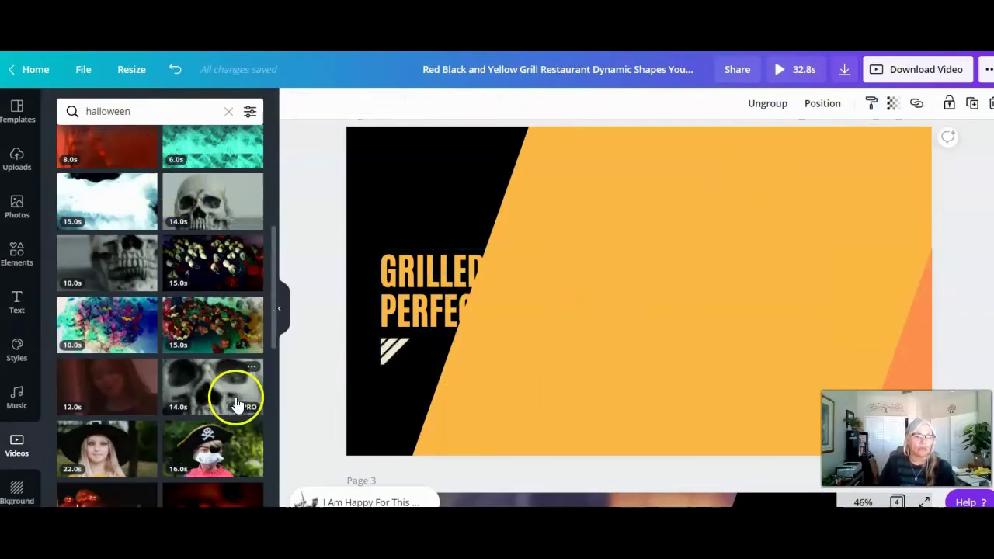
Step: Browse the Halloween videos, add the 44-second clip of two women in witch costumes to page 2 and pause its playback
{"action": "scroll", "coordinate": [239, 399], "scroll_direction": "up", "scroll_amount": 1}
{"action": "scroll", "coordinate": [242, 396], "scroll_direction": "down", "scroll_amount": 3}
{"action": "scroll", "coordinate": [245, 394], "scroll_direction": "down", "scroll_amount": 2}
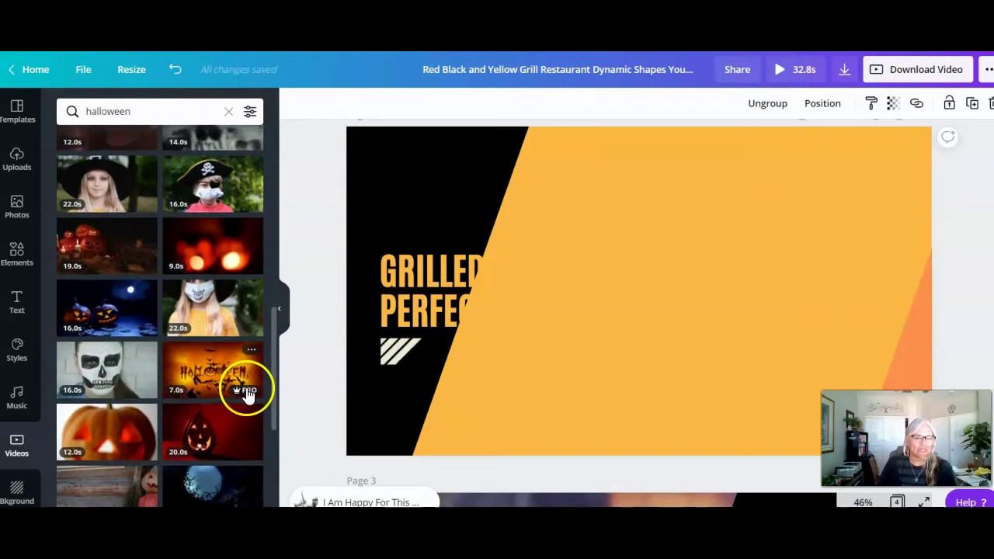
{"action": "scroll", "coordinate": [248, 399], "scroll_direction": "down", "scroll_amount": 3}
{"action": "scroll", "coordinate": [194, 405], "scroll_direction": "down", "scroll_amount": 5}
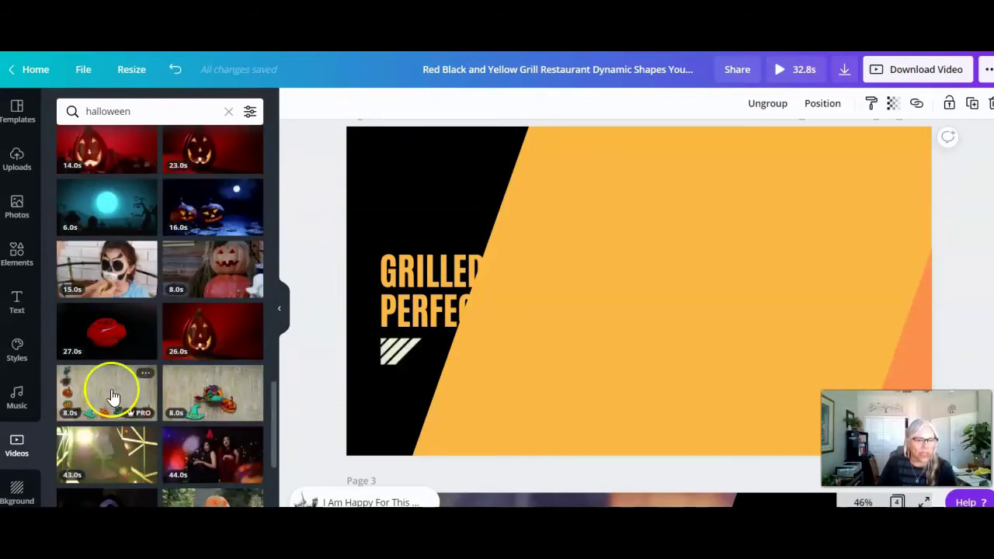
{"action": "scroll", "coordinate": [222, 408], "scroll_direction": "down", "scroll_amount": 2}
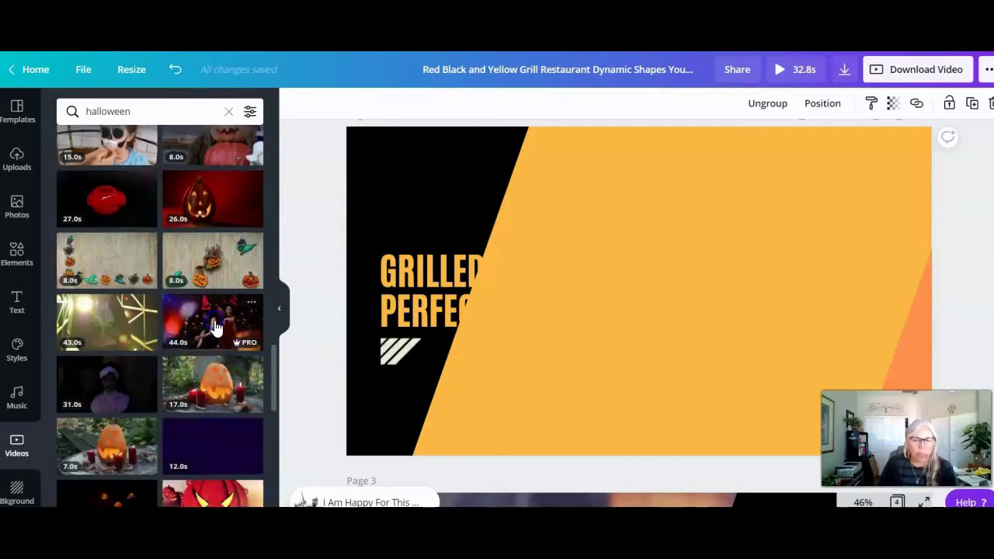
{"action": "left_click", "coordinate": [216, 327]}
{"action": "left_click", "coordinate": [642, 293]}
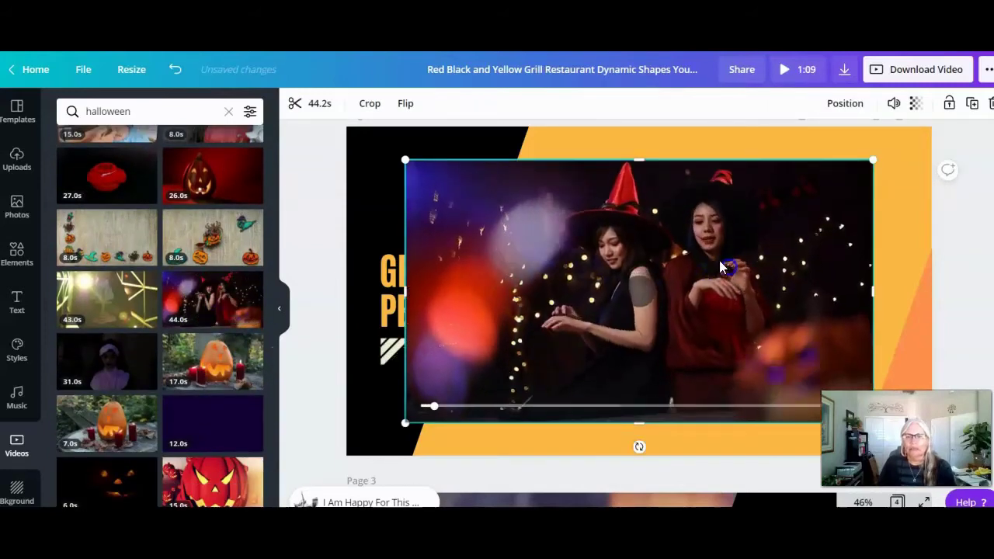
Step: Move the witch costume clip toward page 2's right edge, over the yellow area beside the heading
{"action": "left_click_drag", "start_coordinate": [756, 259], "coordinate": [780, 254]}
{"action": "left_click_drag", "start_coordinate": [472, 142], "coordinate": [468, 135]}
{"action": "left_click_drag", "start_coordinate": [606, 229], "coordinate": [610, 254]}
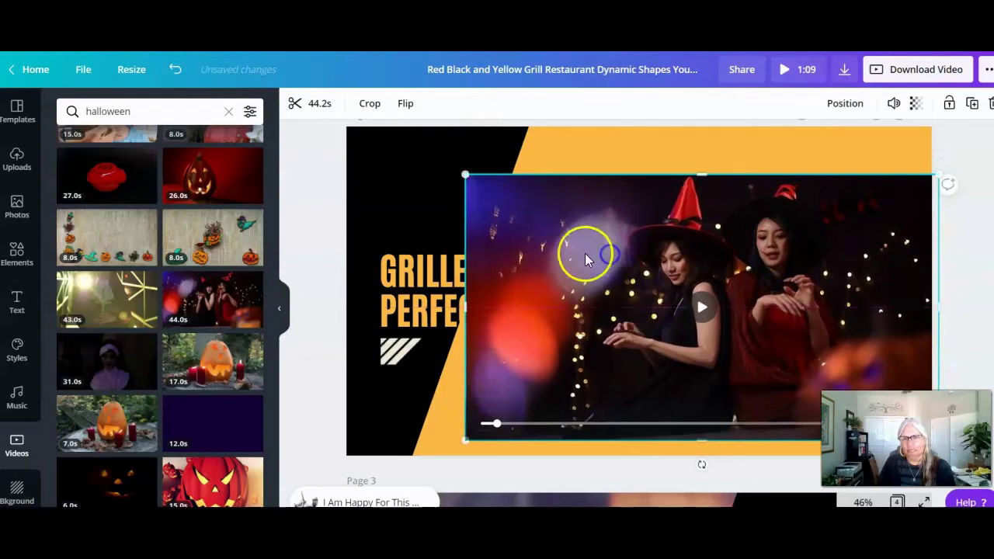
Step: Send the witch costume clip backward two levels so it sits behind the heading and the corner shape on page 2
{"action": "left_click", "coordinate": [832, 106]}
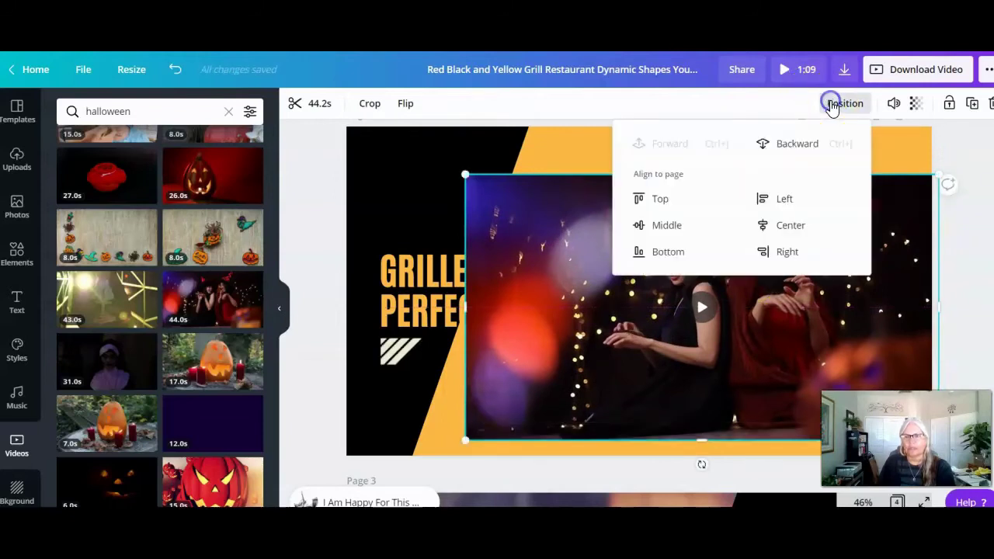
{"action": "left_click", "coordinate": [811, 146]}
{"action": "left_click", "coordinate": [795, 147]}
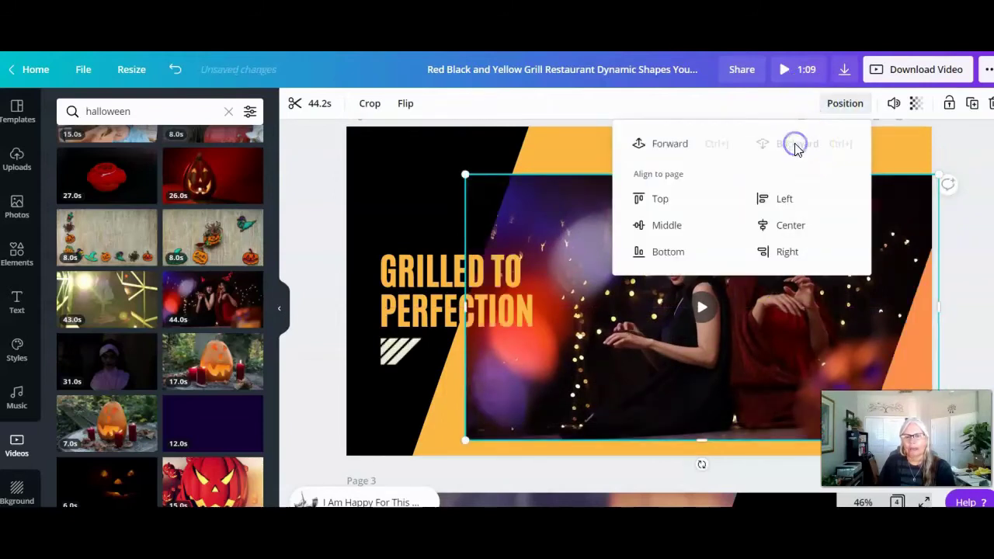
Step: Replace page 2's heading text with "TIME TO PARTY IT UP!"
{"action": "left_click", "coordinate": [569, 144]}
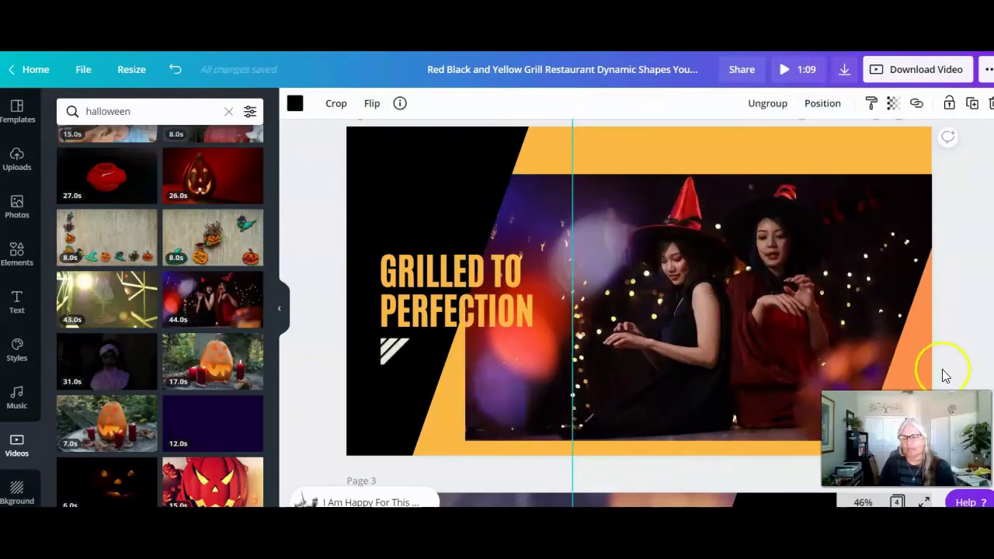
{"action": "left_click", "coordinate": [468, 324]}
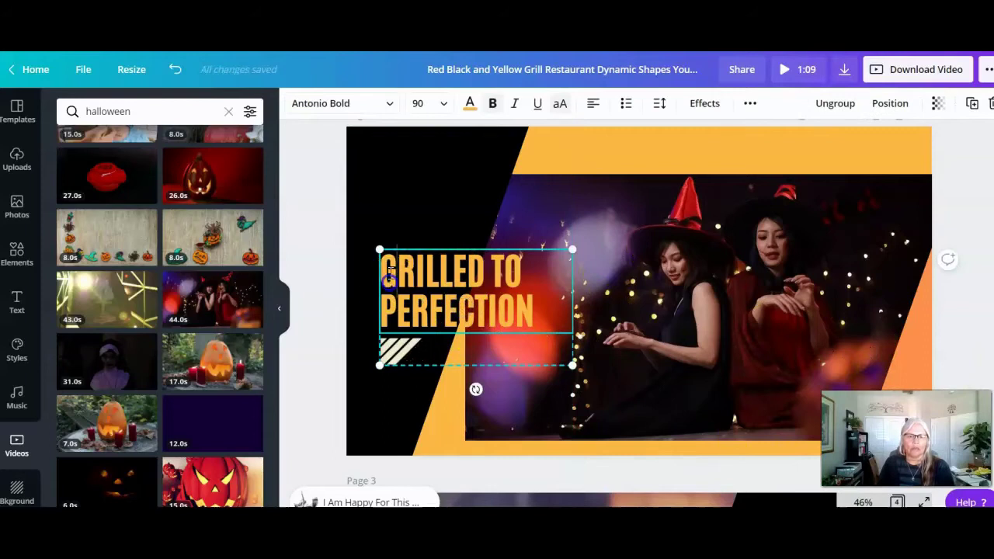
{"action": "left_click_drag", "start_coordinate": [386, 264], "coordinate": [562, 305]}
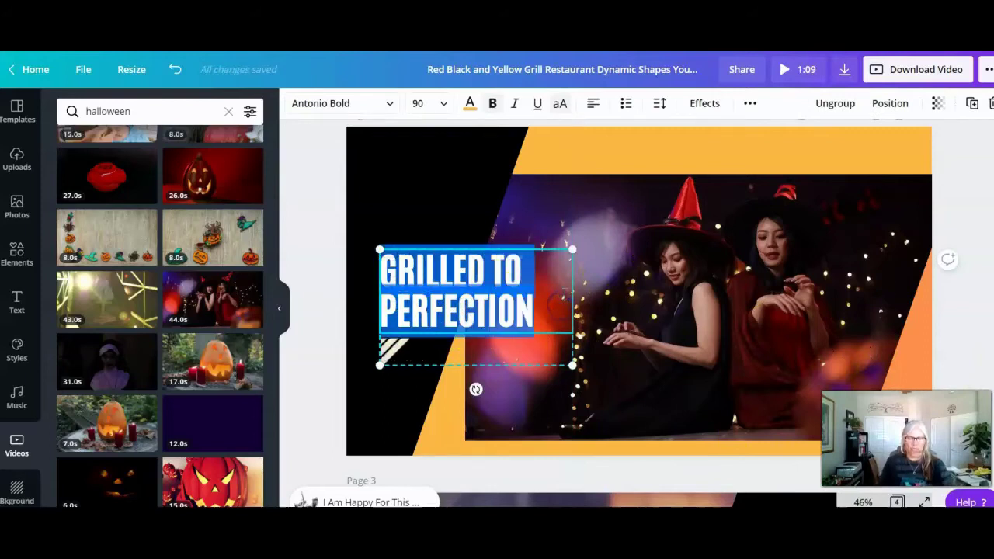
{"action": "type", "text": "TIME TO PARTY"}
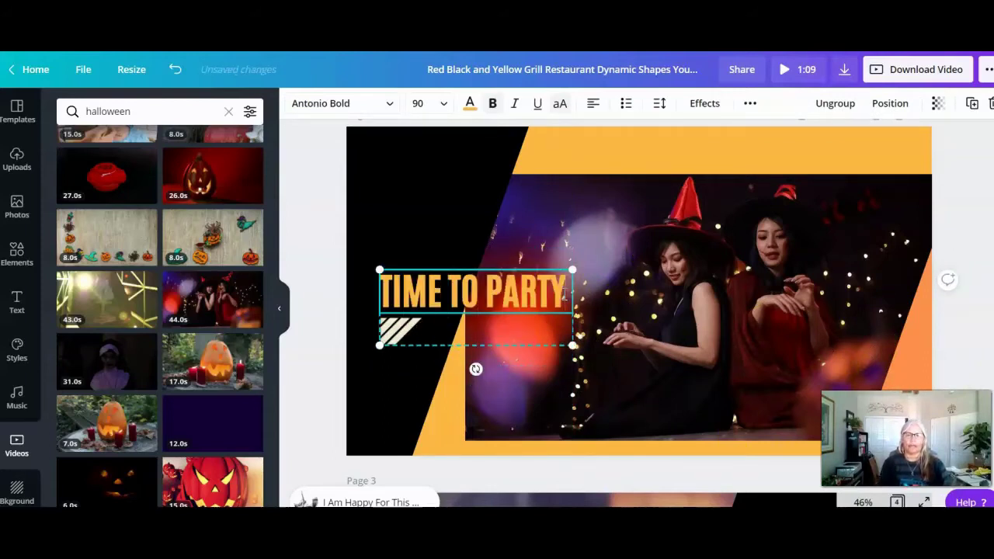
{"action": "type", "text": " IT UP!"}
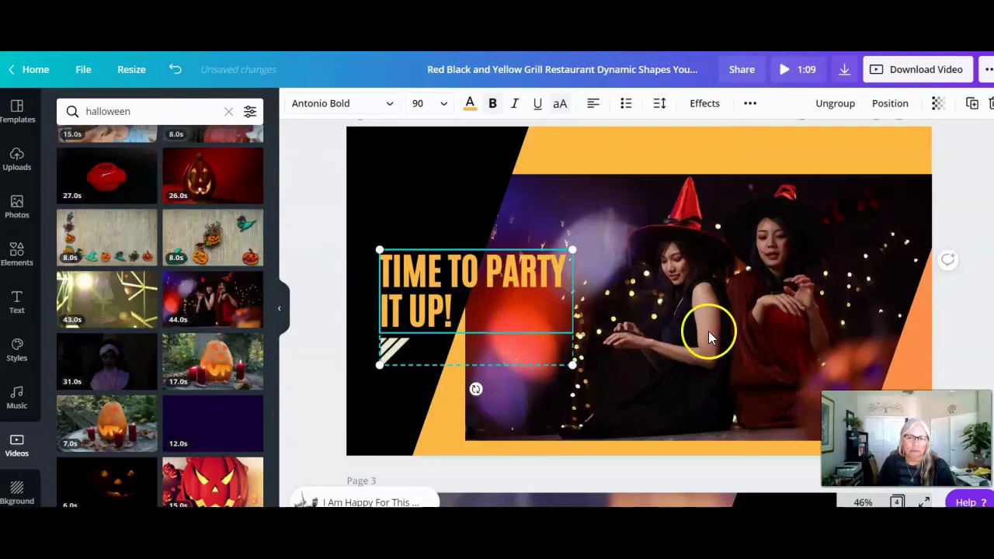
Step: Delete the template's original video clip beside the "WE DELIVER TO YOUR DOOR" heading on page 3
{"action": "scroll", "coordinate": [489, 308], "scroll_direction": "down", "scroll_amount": 5}
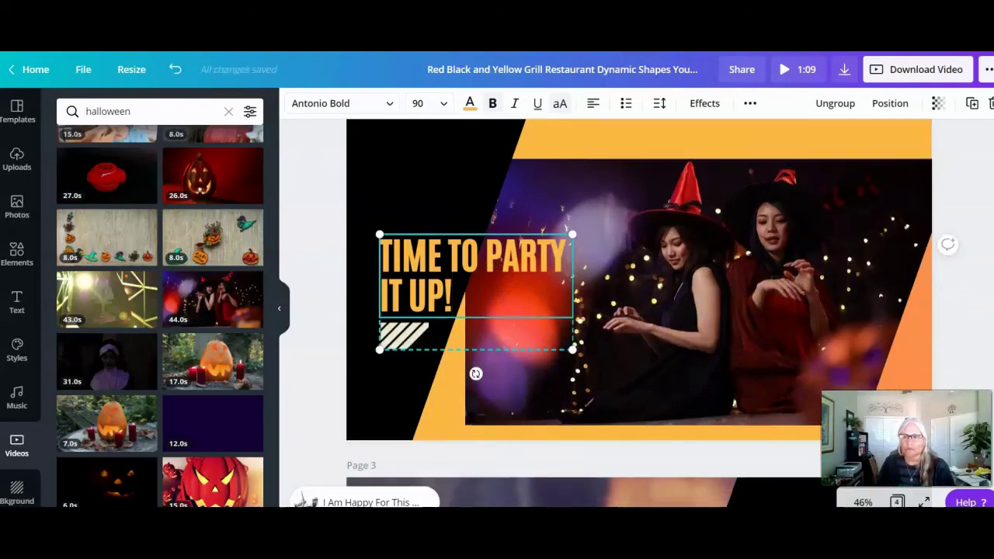
{"action": "left_click", "coordinate": [488, 308]}
{"action": "left_click", "coordinate": [490, 312]}
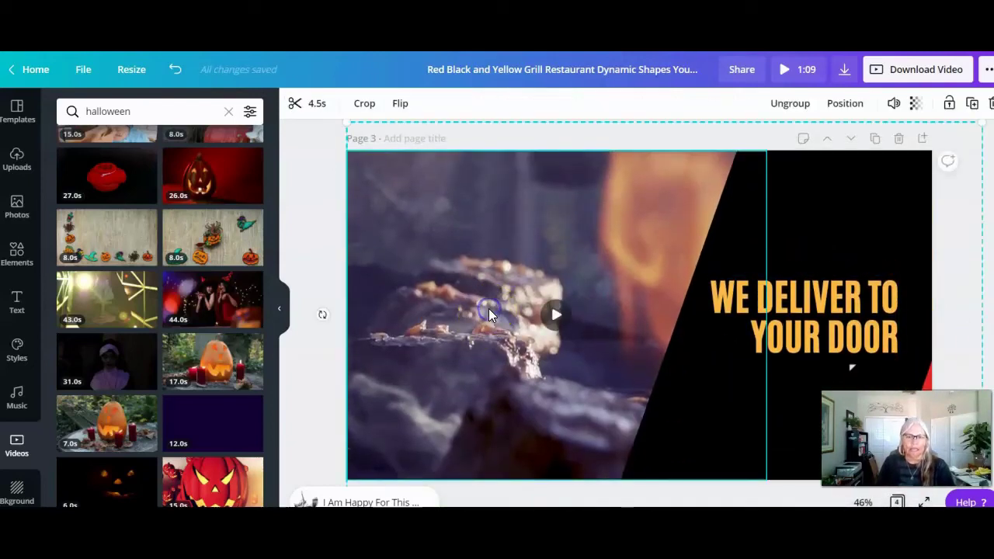
{"action": "key", "text": "Delete"}
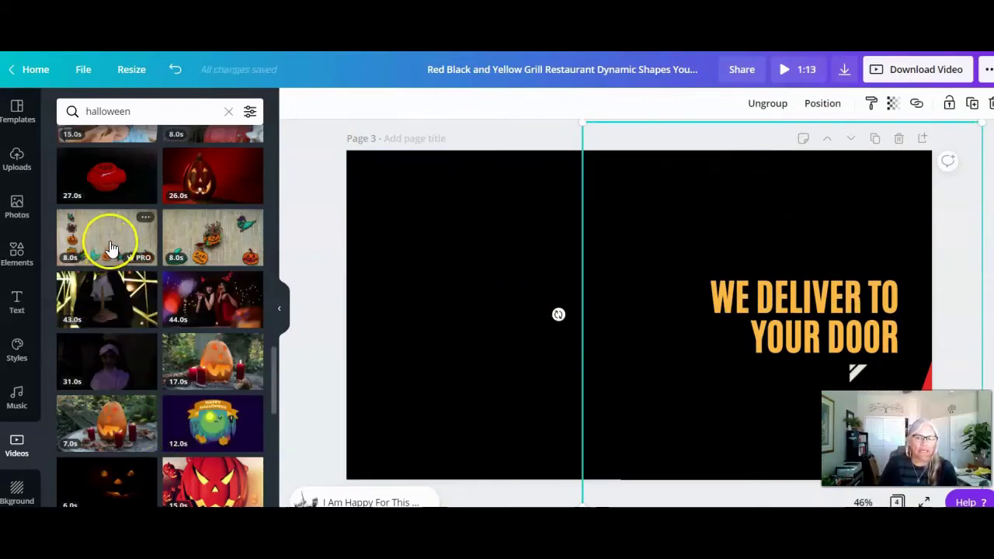
Step: Add the 8-second clip of pumpkin and witch hat figures to page 3, shrinking and placing it beside the heading
{"action": "left_click", "coordinate": [225, 240]}
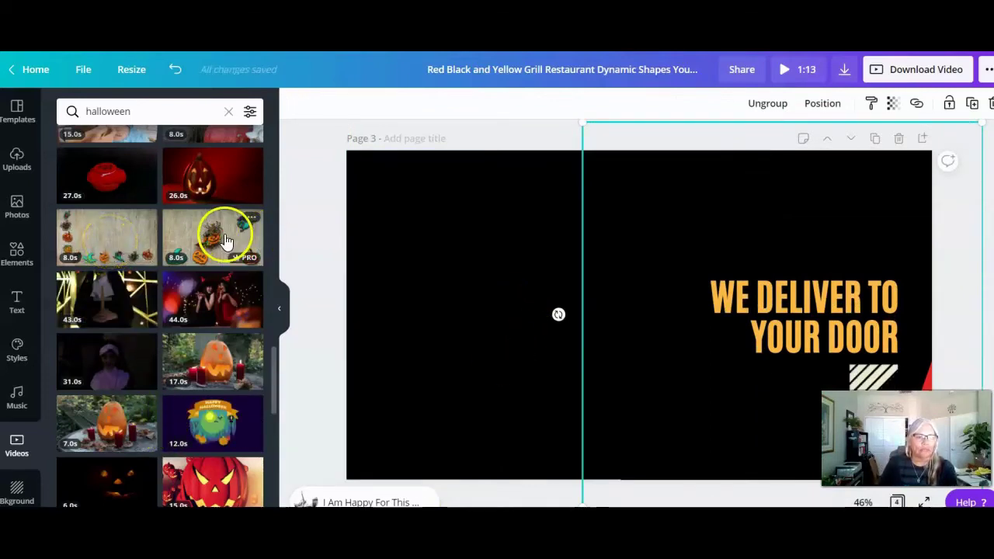
{"action": "left_click_drag", "start_coordinate": [555, 288], "coordinate": [498, 272]}
{"action": "left_click", "coordinate": [699, 192]}
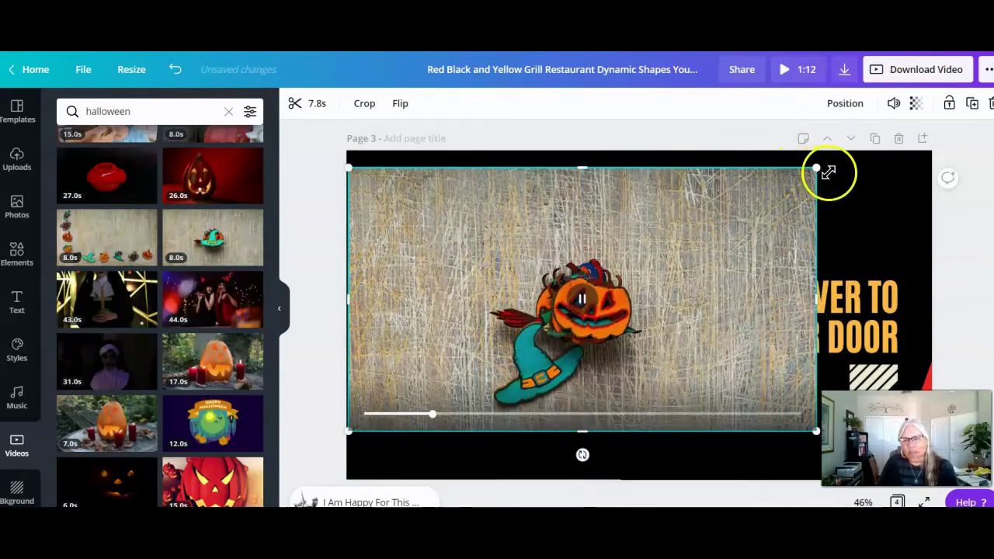
{"action": "left_click_drag", "start_coordinate": [816, 167], "coordinate": [673, 230]}
{"action": "left_click_drag", "start_coordinate": [587, 326], "coordinate": [592, 299]}
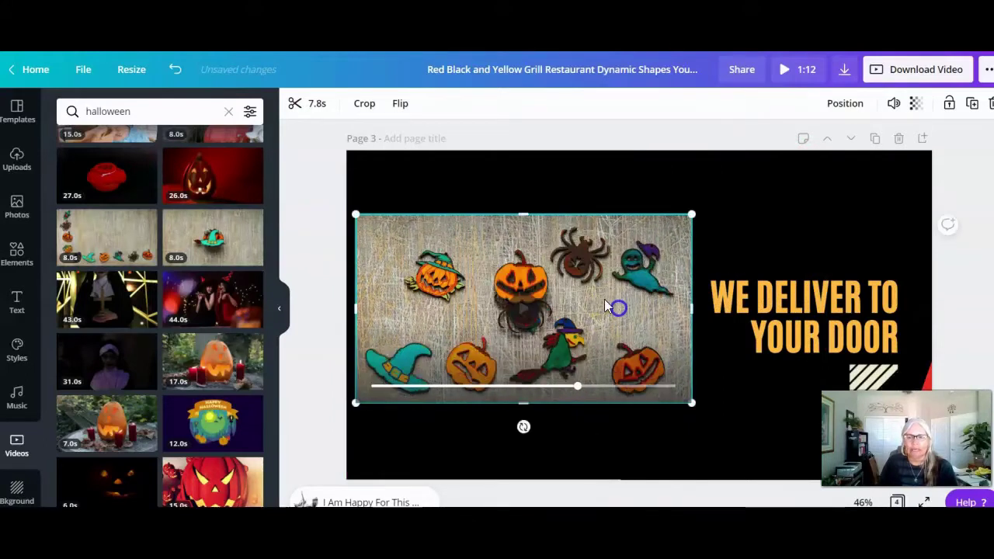
Step: Try the Halloween figures clip one level backward, behind page 3's black slanted shape, and bring it forward again
{"action": "left_click", "coordinate": [851, 104]}
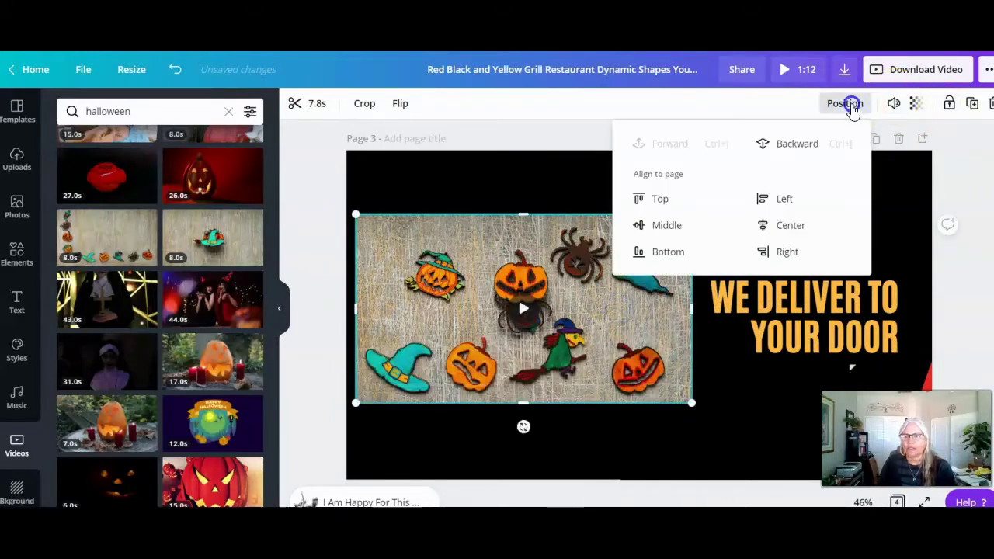
{"action": "left_click", "coordinate": [802, 146]}
{"action": "left_click", "coordinate": [909, 223]}
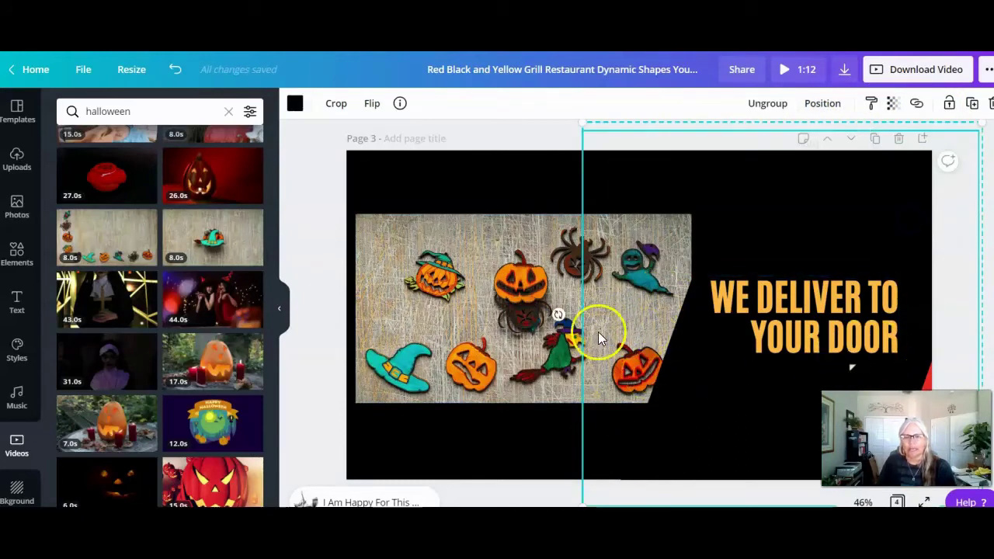
{"action": "left_click", "coordinate": [546, 297]}
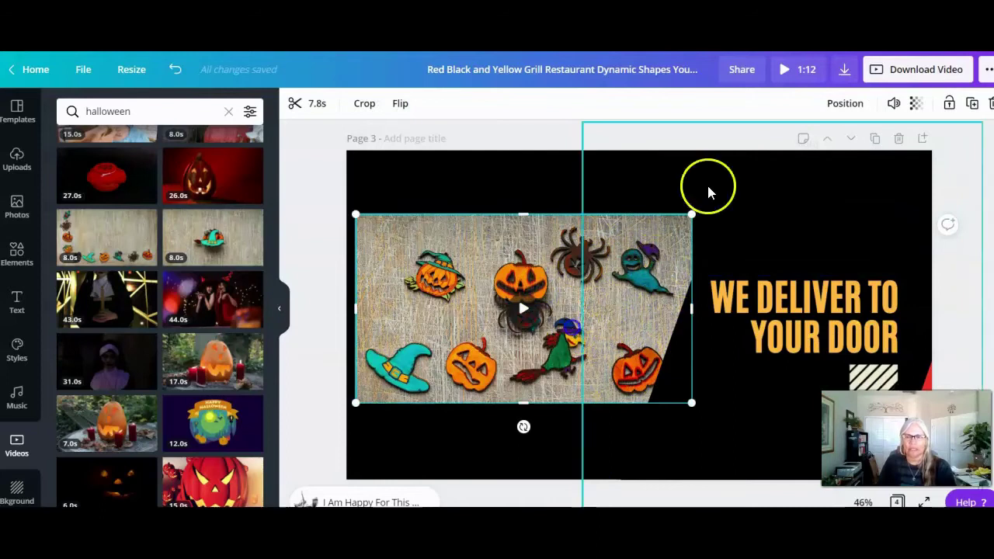
{"action": "left_click", "coordinate": [845, 107]}
{"action": "left_click", "coordinate": [661, 144]}
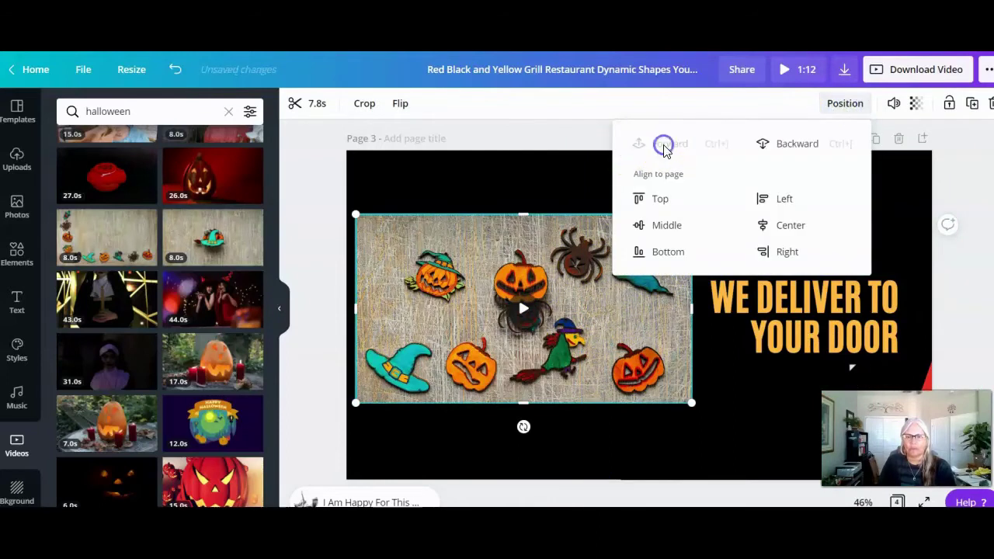
Step: Replace page 3's heading text with "DON'T EAT TOO MUCH CANDY!"
{"action": "left_click", "coordinate": [788, 335]}
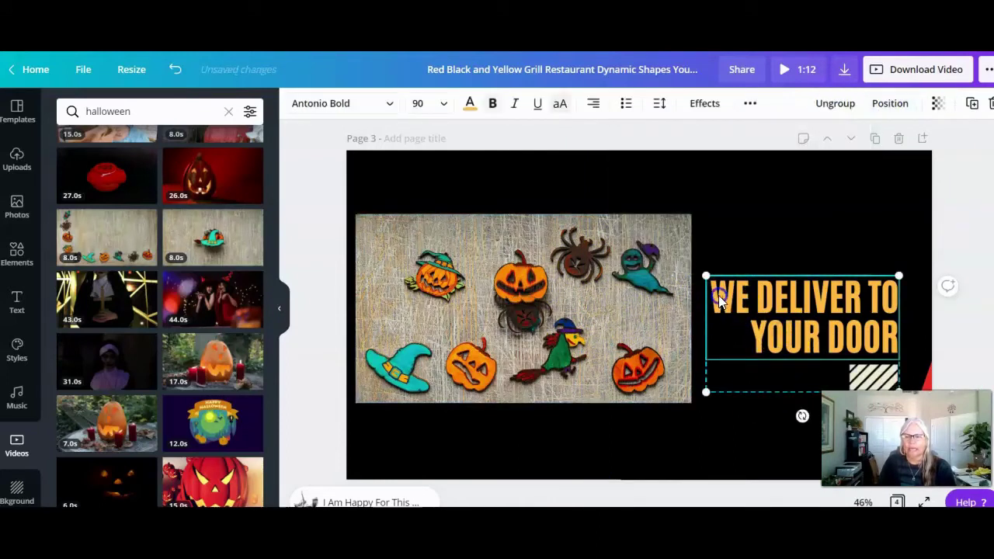
{"action": "left_click", "coordinate": [718, 296]}
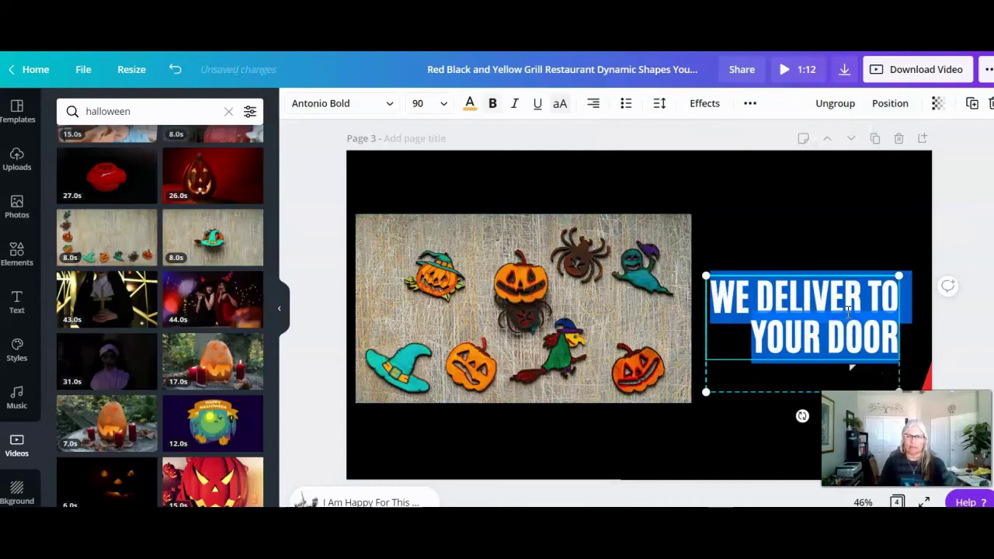
{"action": "type", "text": "DON'T E"}
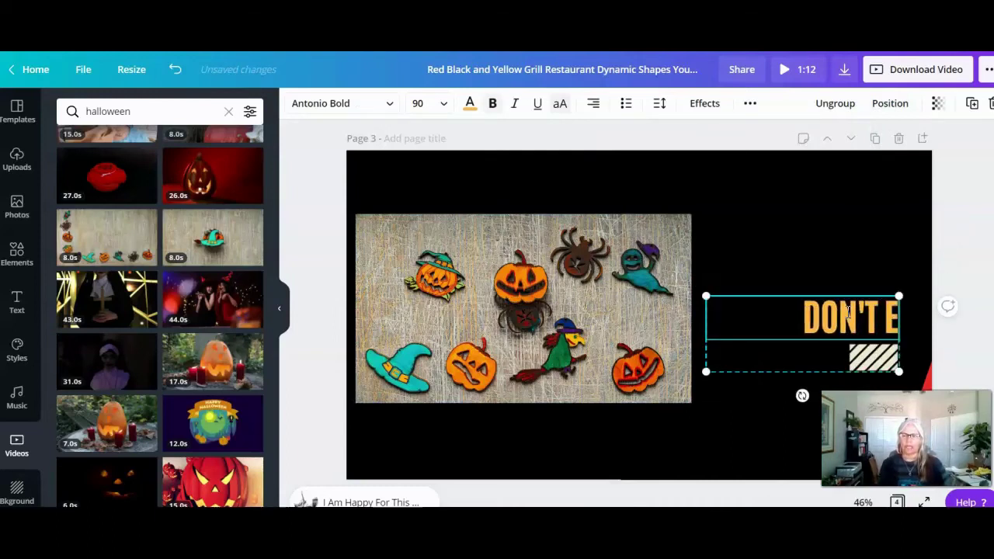
{"action": "type", "text": "AT TOO MUCH CA"}
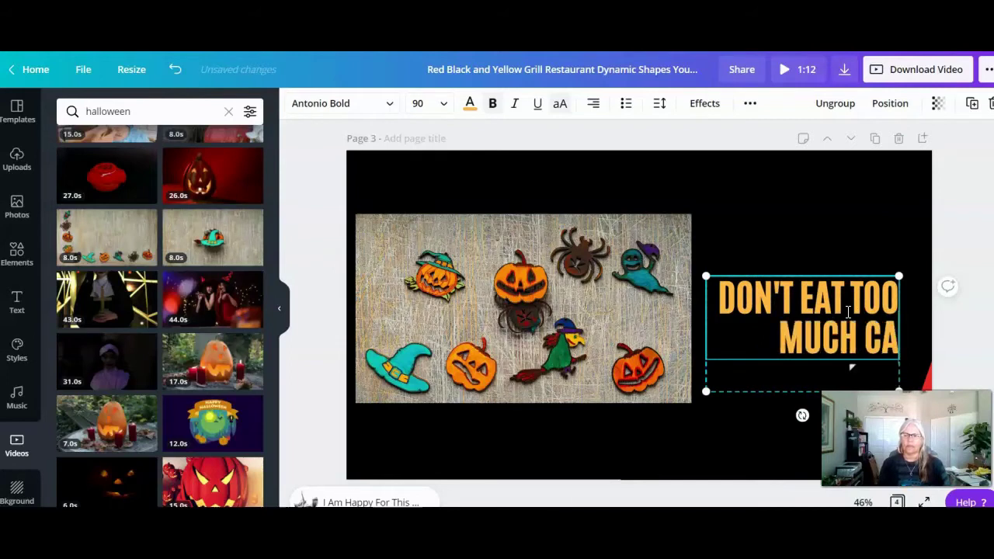
{"action": "type", "text": "NDY!"}
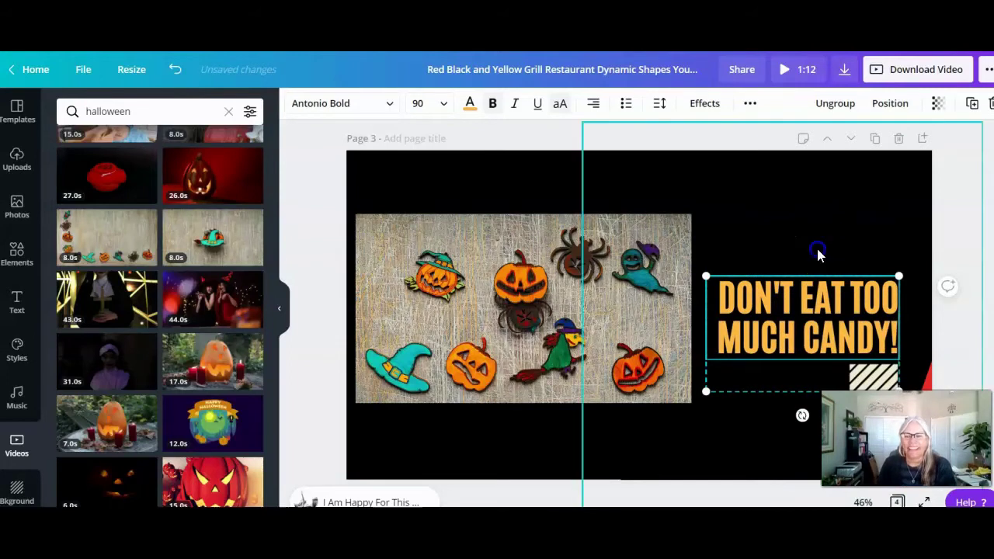
{"action": "left_click", "coordinate": [812, 295]}
Step: Recolor the red slanted band on page 4 with the darker orange from the document colors
{"action": "scroll", "coordinate": [670, 333], "scroll_direction": "down", "scroll_amount": 5}
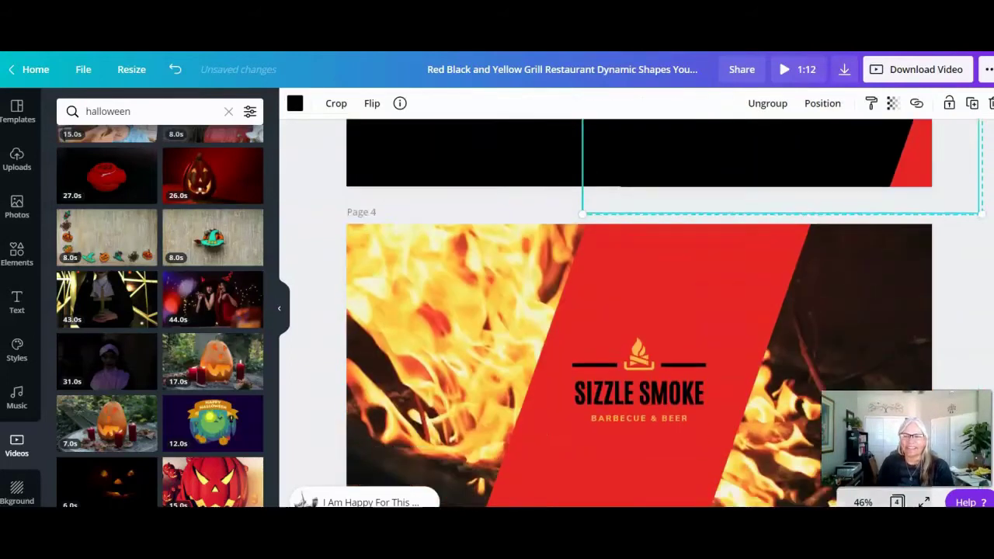
{"action": "left_click", "coordinate": [704, 189]}
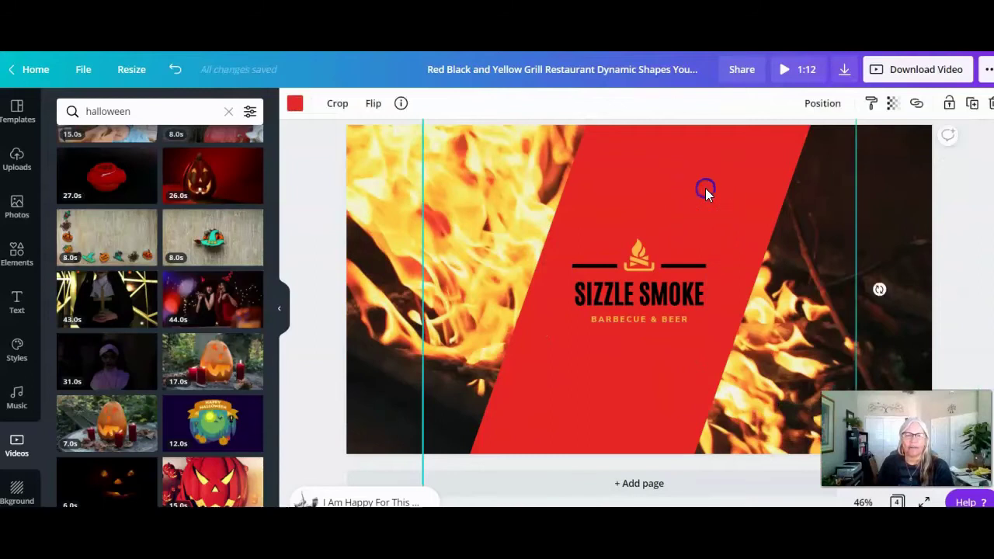
{"action": "left_click", "coordinate": [297, 104]}
{"action": "left_click", "coordinate": [177, 237]}
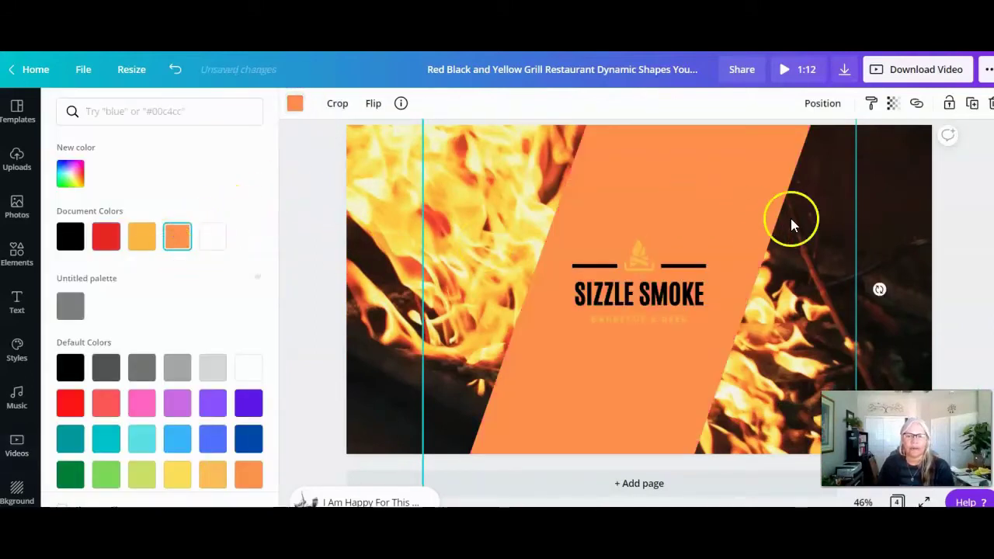
Step: Try deleting the slanted band from page 4, and undo the deletion
{"action": "key", "text": "Delete"}
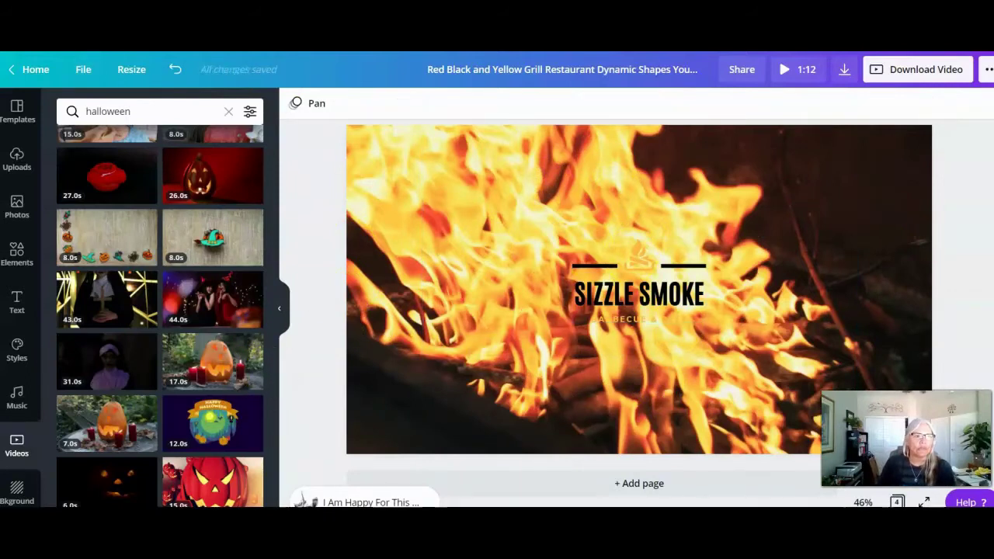
{"action": "left_click", "coordinate": [174, 72]}
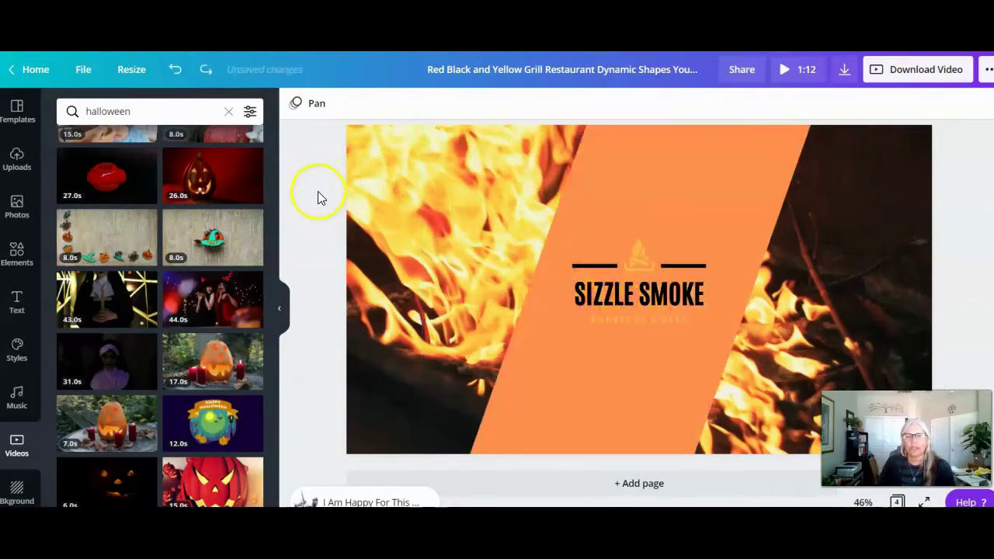
Step: Delete the fire background video from page 4 and move the orange band and the Sizzle Smoke logo toward the page's right edge
{"action": "left_click", "coordinate": [359, 158]}
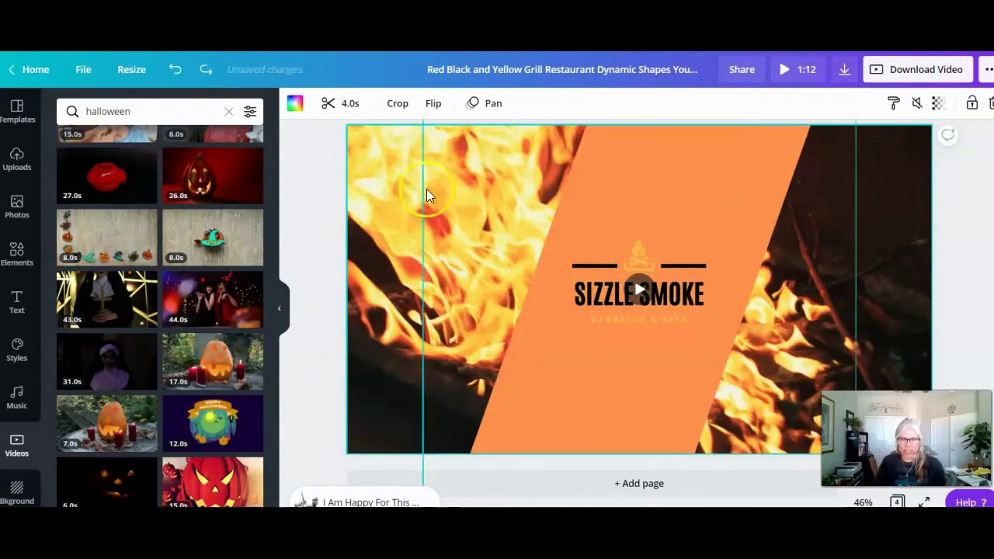
{"action": "key", "text": "Delete"}
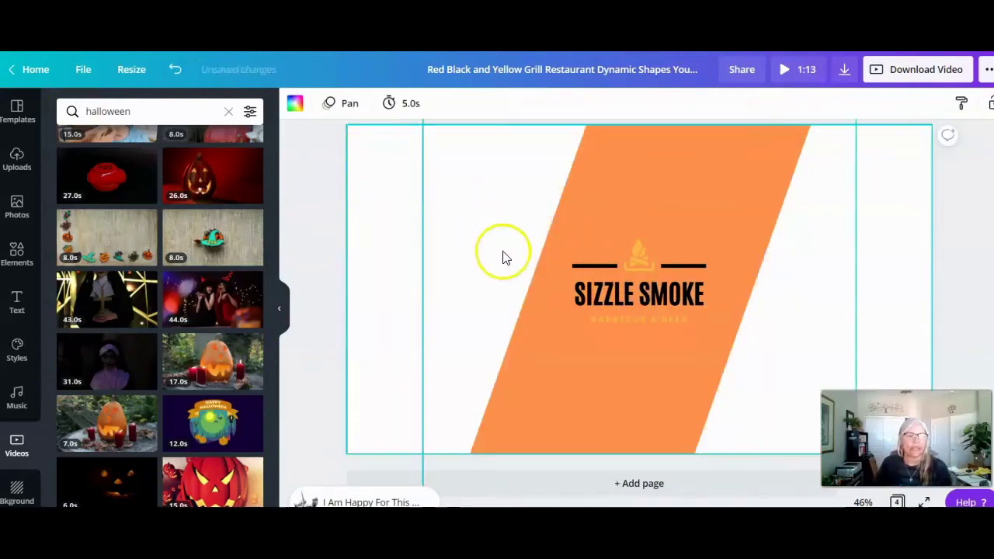
{"action": "left_click_drag", "start_coordinate": [603, 380], "coordinate": [732, 383]}
{"action": "left_click", "coordinate": [591, 295]}
{"action": "left_click_drag", "start_coordinate": [591, 295], "coordinate": [748, 292]}
{"action": "left_click", "coordinate": [421, 264]}
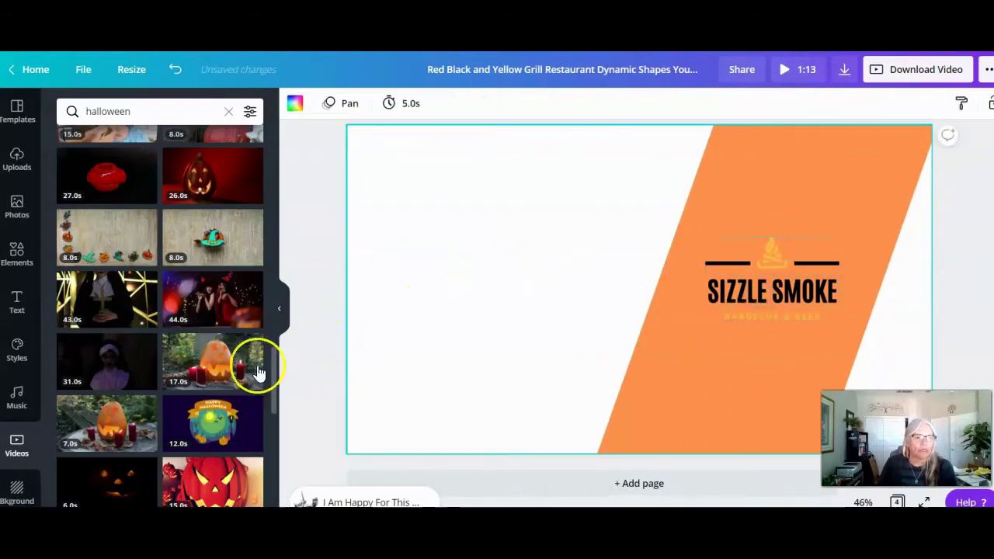
Step: Browse further through the Halloween videos and add the 11-second clip of ghost-shaped cookies to page 4
{"action": "scroll", "coordinate": [232, 415], "scroll_direction": "down", "scroll_amount": 10}
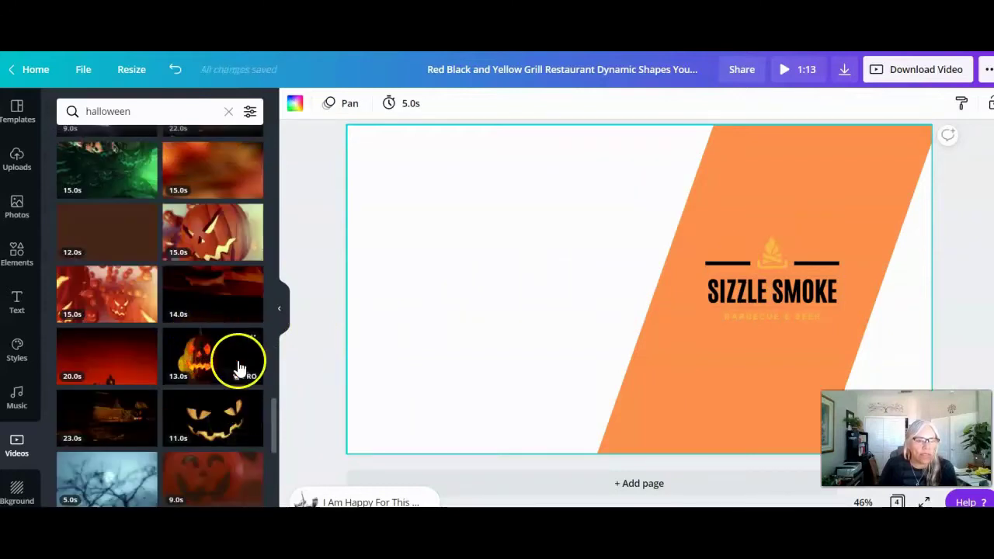
{"action": "scroll", "coordinate": [237, 365], "scroll_direction": "down", "scroll_amount": 3}
{"action": "scroll", "coordinate": [245, 357], "scroll_direction": "down", "scroll_amount": 4}
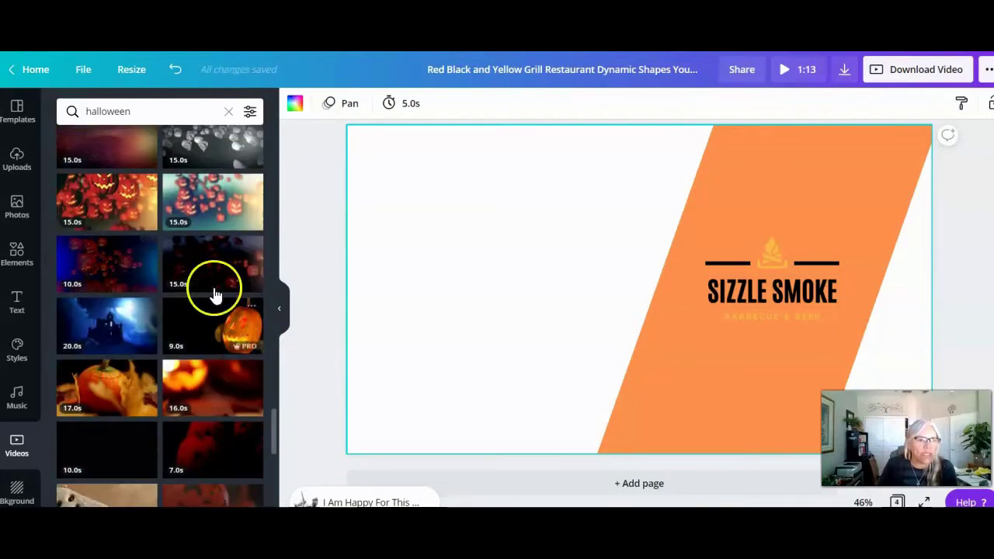
{"action": "scroll", "coordinate": [195, 399], "scroll_direction": "down", "scroll_amount": 4}
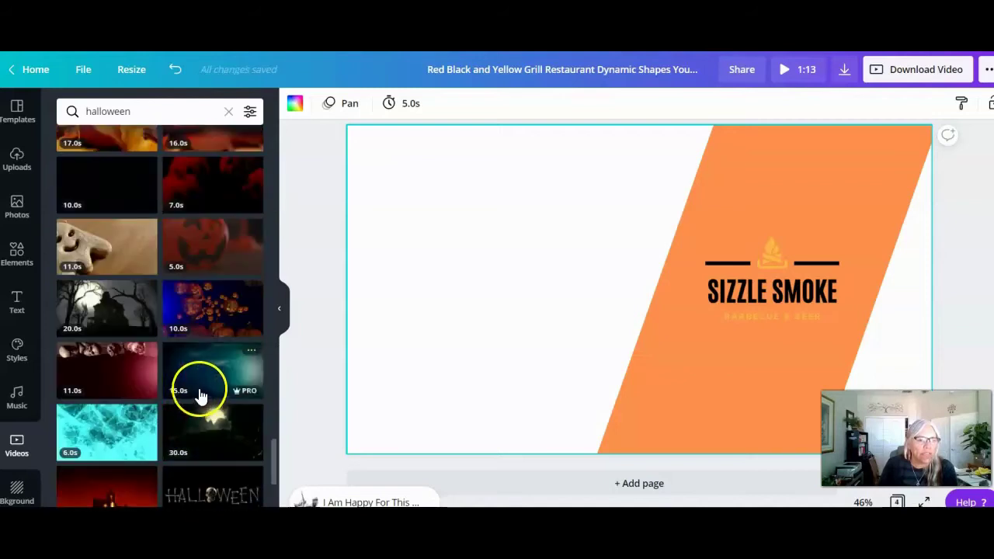
{"action": "left_click", "coordinate": [113, 252]}
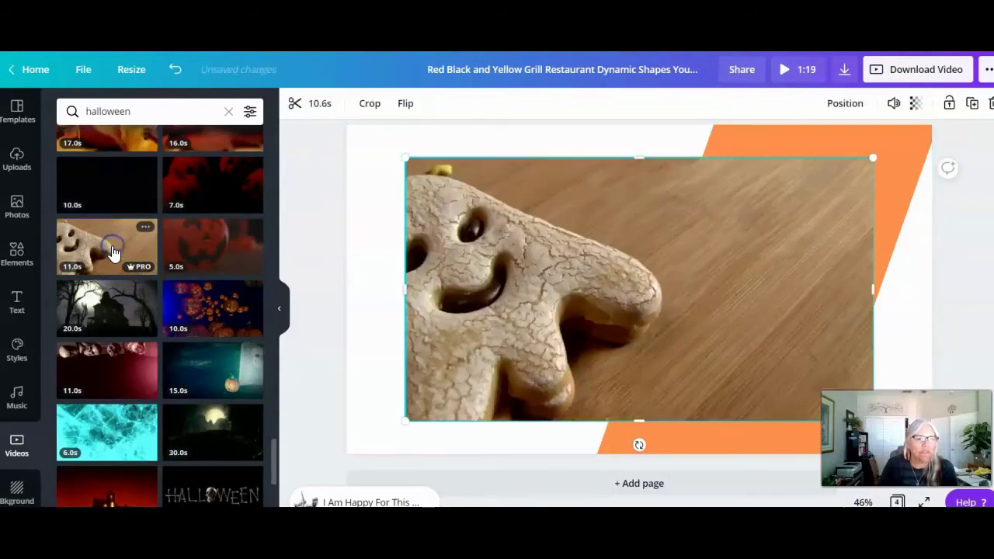
Step: Move the ghost cookie clip to page 4's left edge and enlarge it to cover the page's full height
{"action": "left_click_drag", "start_coordinate": [560, 302], "coordinate": [536, 306]}
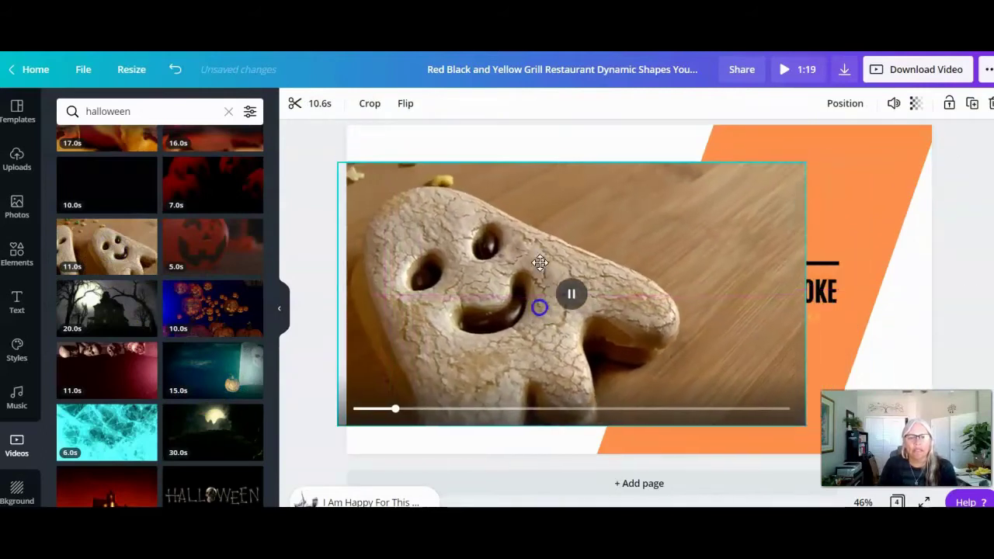
{"action": "left_click_drag", "start_coordinate": [802, 161], "coordinate": [855, 129]}
{"action": "left_click_drag", "start_coordinate": [598, 126], "coordinate": [598, 124]}
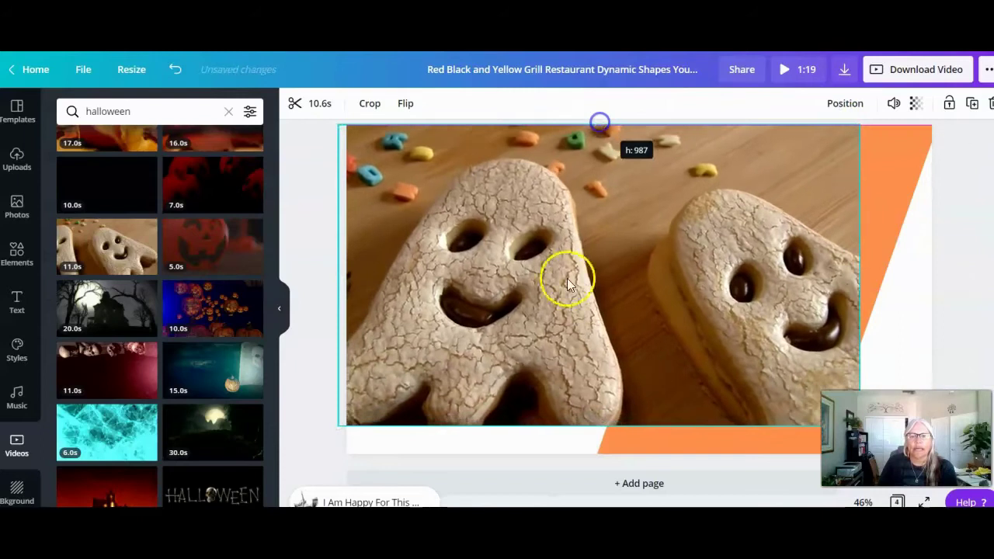
{"action": "left_click_drag", "start_coordinate": [595, 424], "coordinate": [592, 463]}
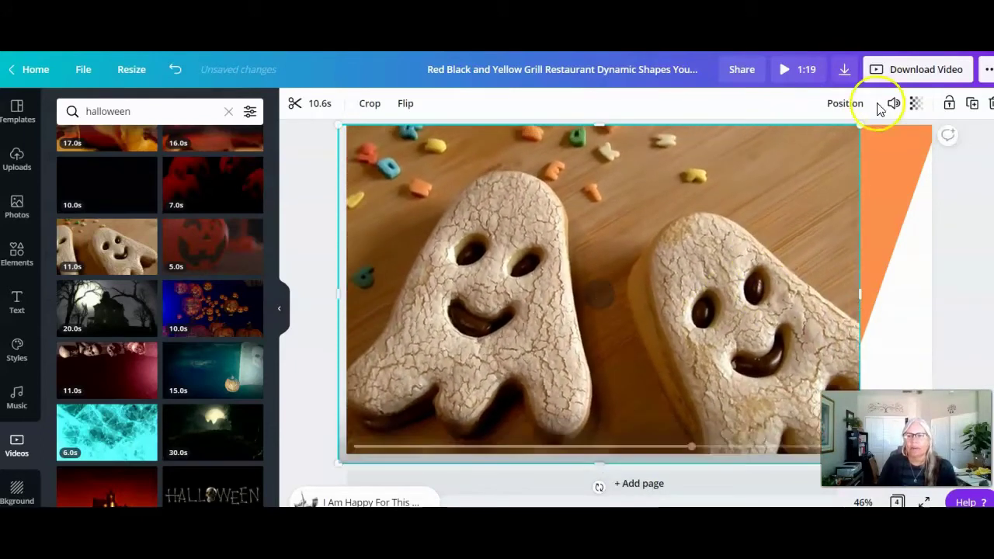
Step: Send the ghost cookie clip backward behind the orange band on page 4
{"action": "left_click", "coordinate": [844, 107]}
{"action": "left_click", "coordinate": [794, 143]}
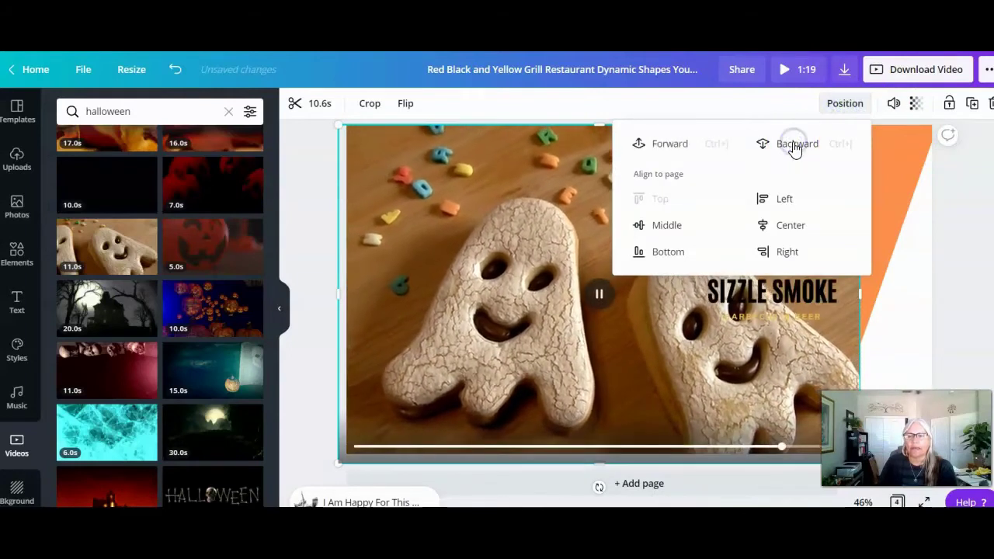
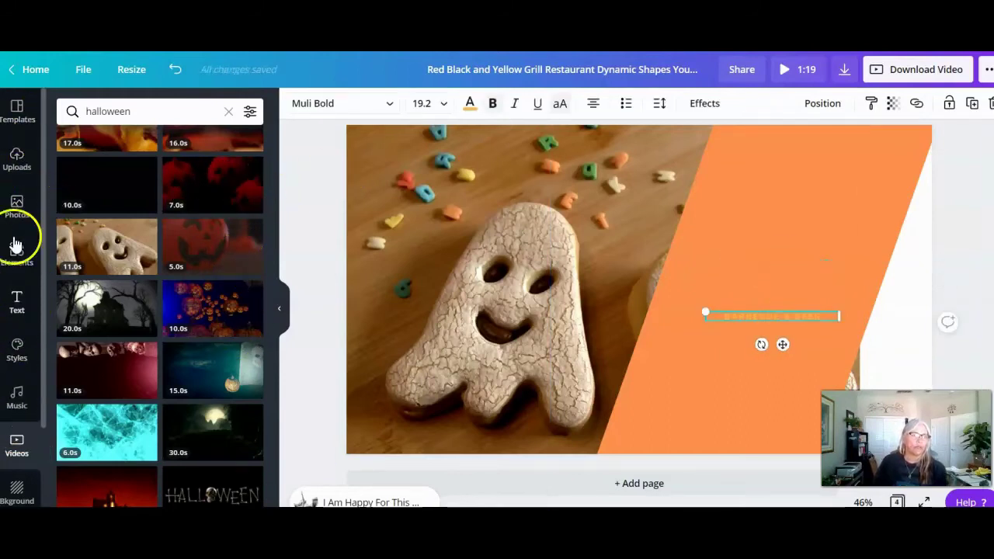
Step: Add the uploaded AZ Excellence Team logo to page 4, shrink it and place it on the orange band above the tagline
{"action": "left_click", "coordinate": [17, 158]}
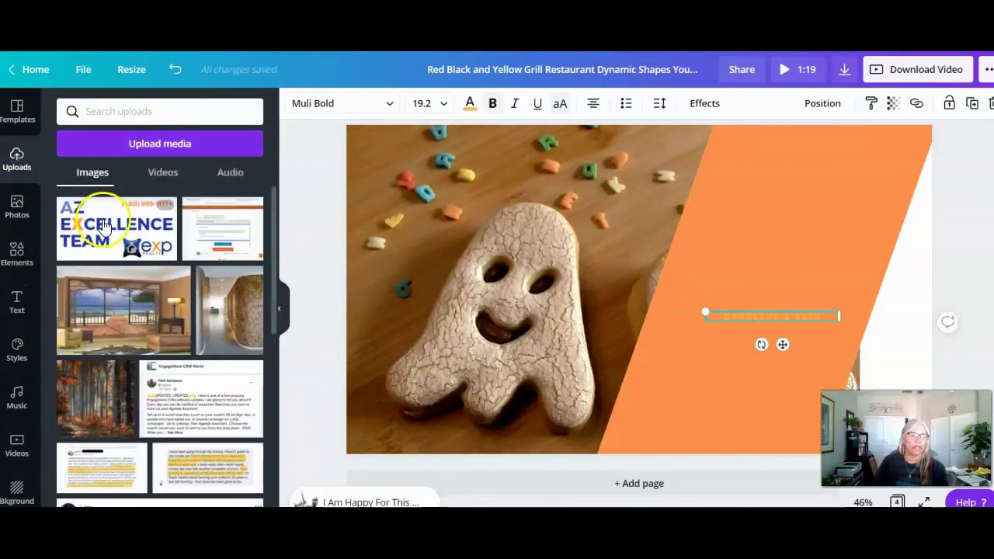
{"action": "left_click", "coordinate": [99, 219]}
{"action": "left_click_drag", "start_coordinate": [524, 249], "coordinate": [679, 175]}
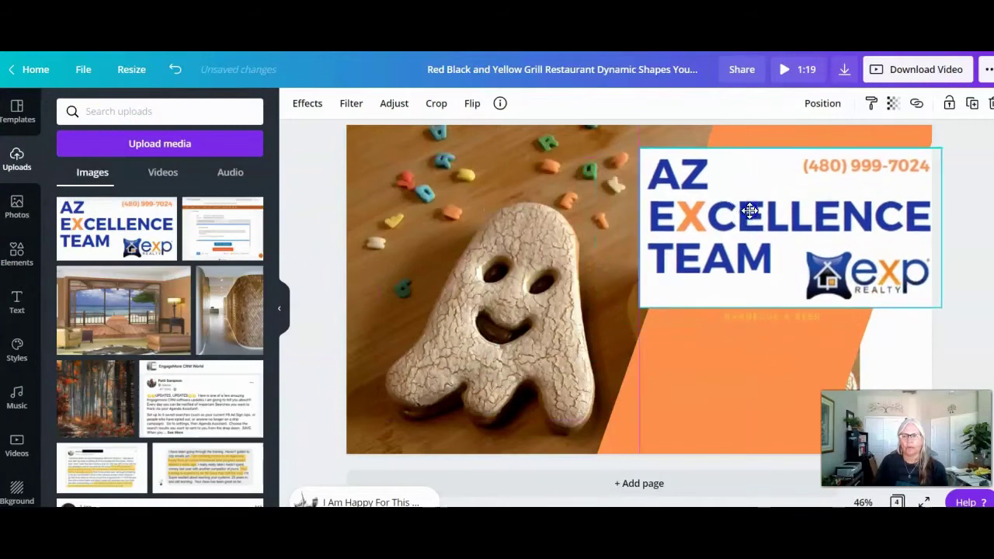
{"action": "left_click_drag", "start_coordinate": [639, 145], "coordinate": [757, 208]}
{"action": "left_click_drag", "start_coordinate": [785, 240], "coordinate": [722, 234]}
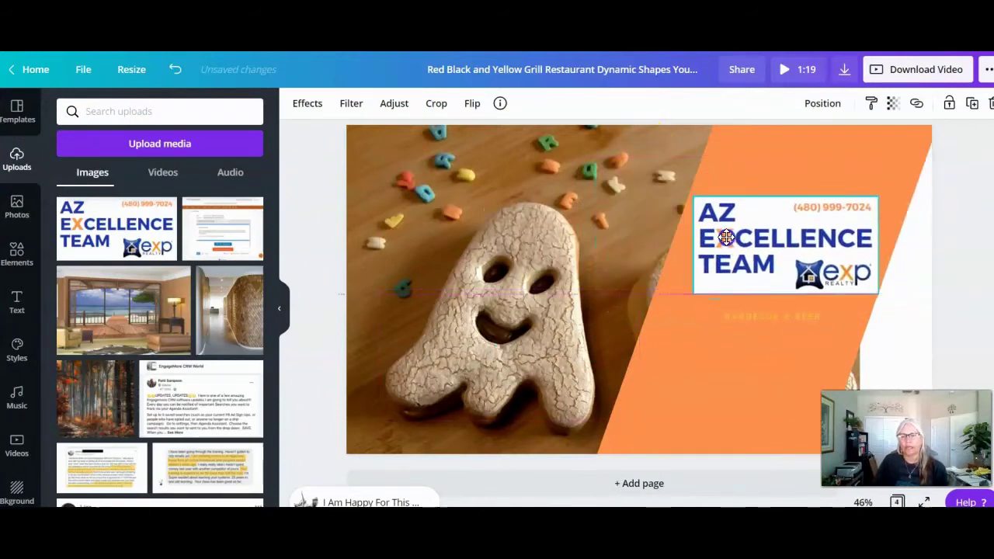
Step: Replace the "Barbecue & Beer" tagline on page 4 with "From your favorite local real estate specialists"
{"action": "left_click", "coordinate": [737, 315]}
{"action": "left_click", "coordinate": [737, 315]}
{"action": "left_click_drag", "start_coordinate": [725, 317], "coordinate": [812, 333]}
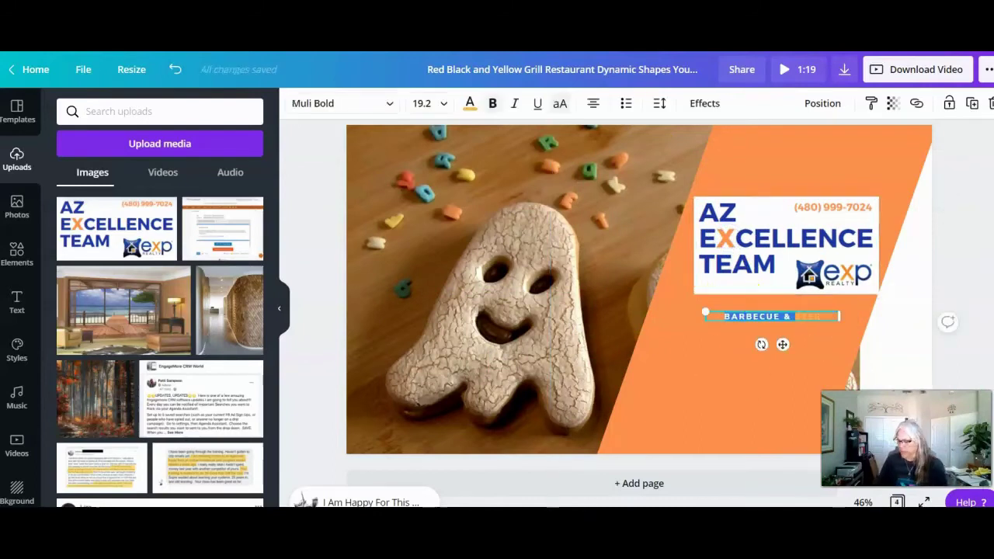
{"action": "left_click", "coordinate": [832, 345]}
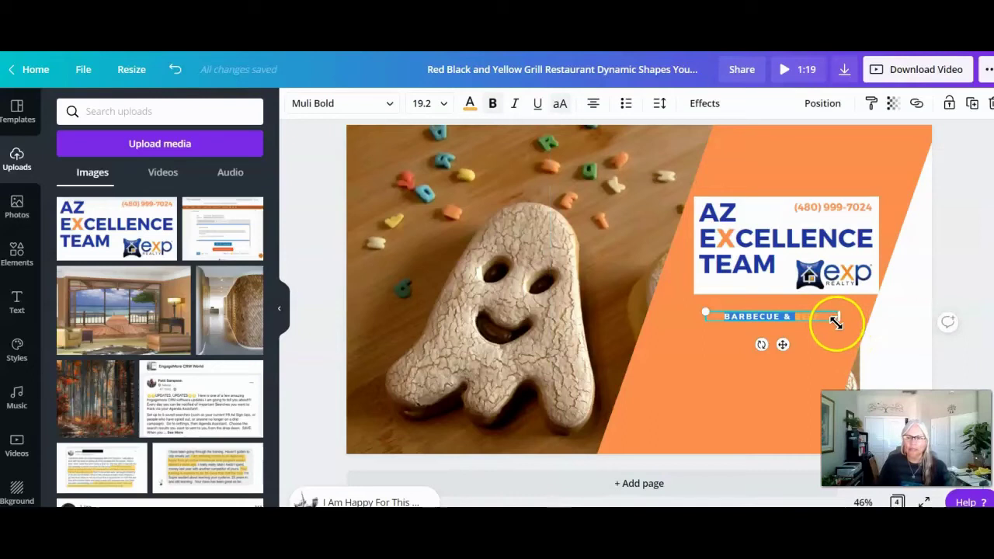
{"action": "left_click", "coordinate": [828, 319]}
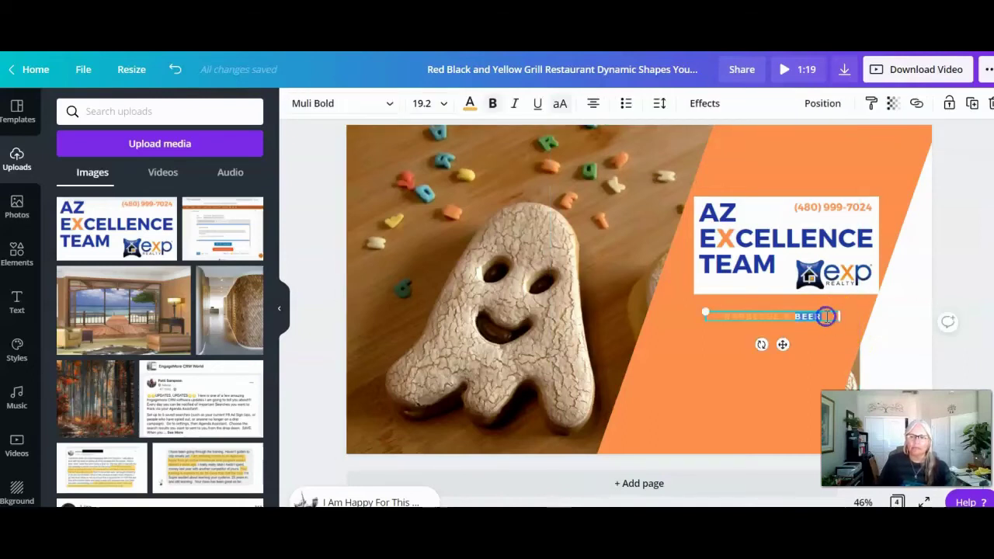
{"action": "key", "text": "BackSpace"}
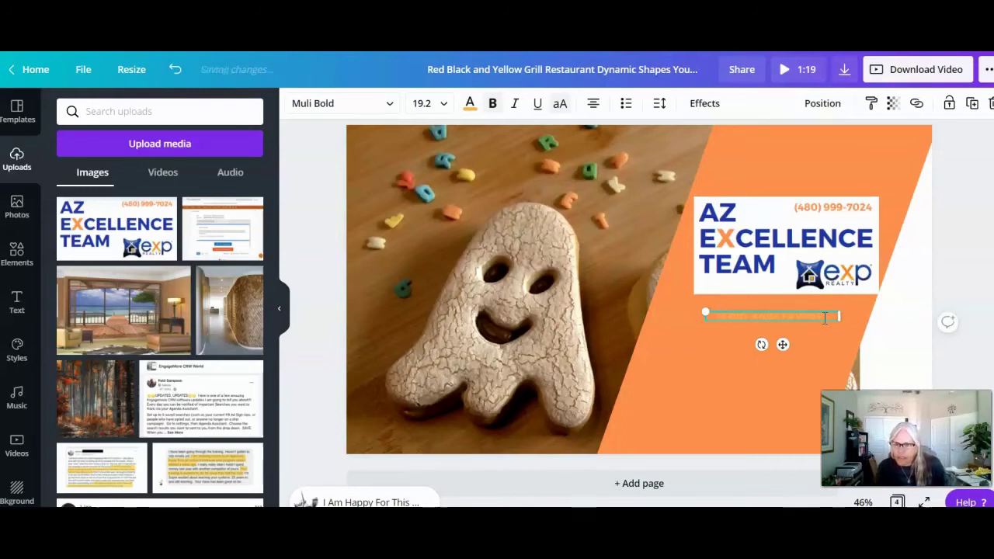
{"action": "key", "text": "ctrl+v"}
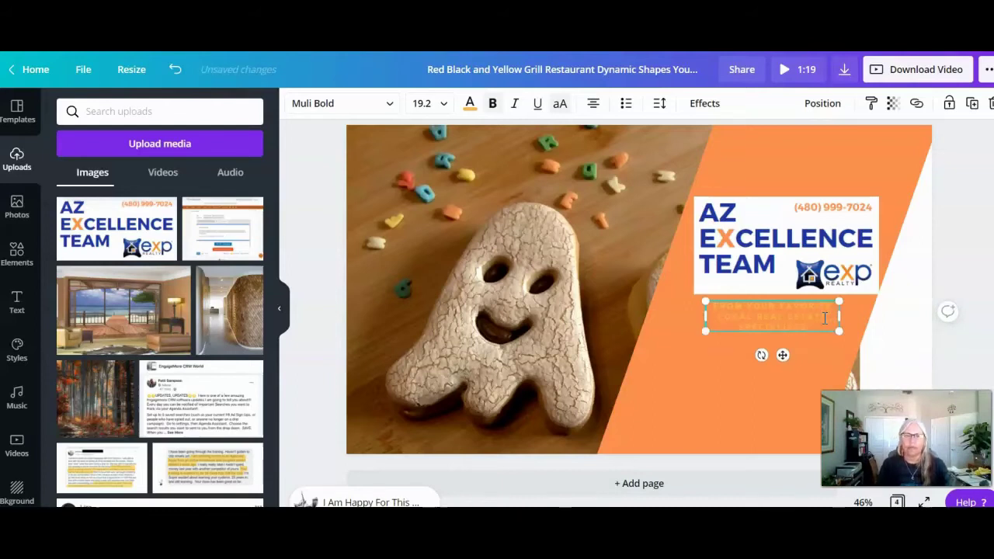
Step: Color the page 4 tagline black, enlarge it to about size 24.4 and move it lower on the orange band
{"action": "left_click", "coordinate": [469, 104]}
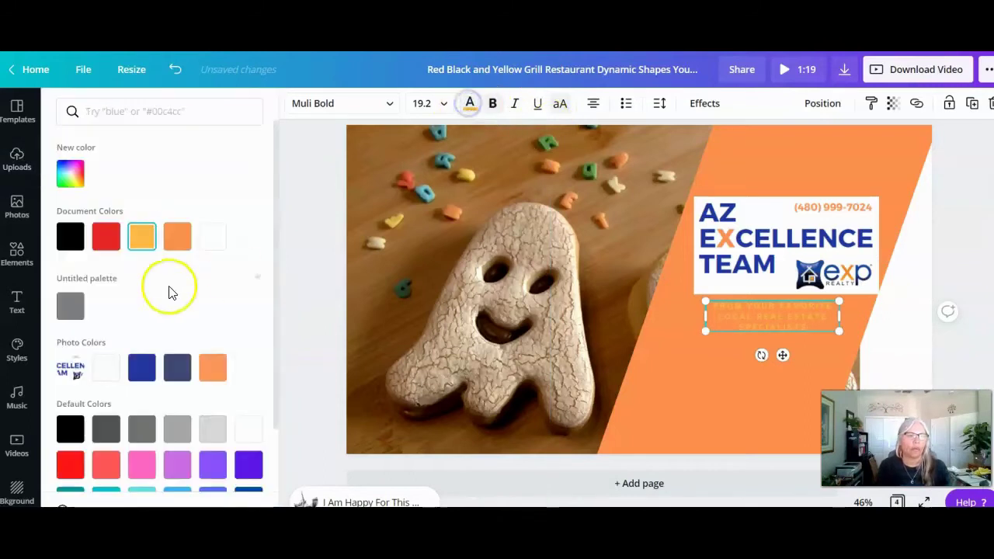
{"action": "left_click", "coordinate": [70, 236]}
{"action": "left_click_drag", "start_coordinate": [734, 332], "coordinate": [724, 377]}
{"action": "left_click_drag", "start_coordinate": [690, 341], "coordinate": [657, 326]}
Step: Shrink the AZ Excellence Team logo slightly and reposition it and the tagline to fit within page 4's orange band
{"action": "left_click_drag", "start_coordinate": [840, 252], "coordinate": [827, 277]}
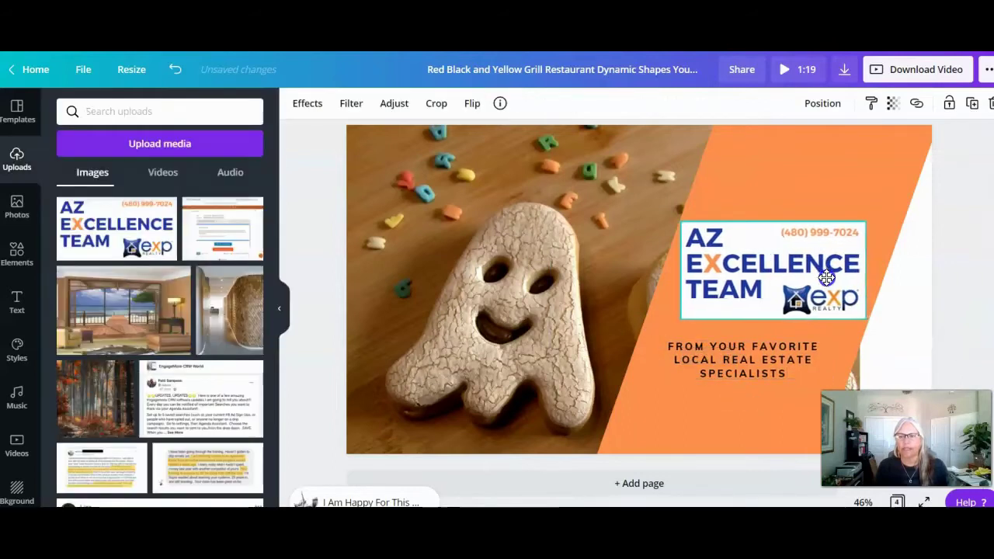
{"action": "left_click_drag", "start_coordinate": [680, 222], "coordinate": [701, 226]}
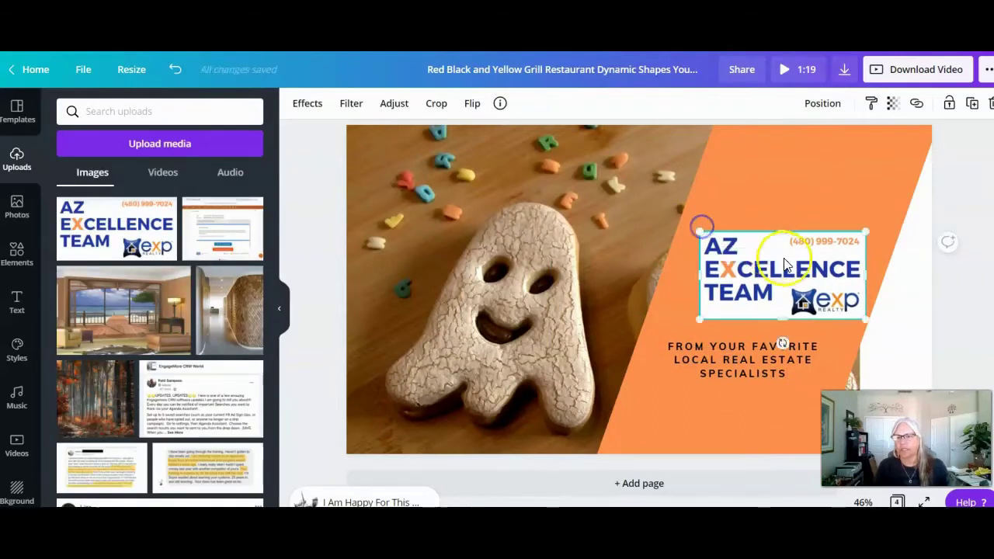
{"action": "left_click_drag", "start_coordinate": [784, 264], "coordinate": [777, 256]}
{"action": "left_click_drag", "start_coordinate": [746, 355], "coordinate": [757, 353]}
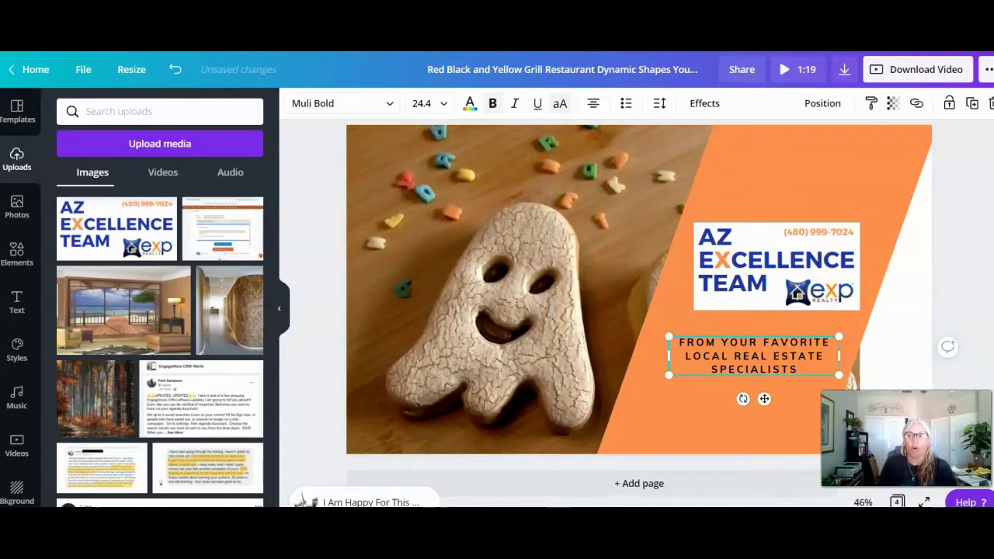
Step: Return to page 1 and play a preview of the Halloween video
{"action": "scroll", "coordinate": [925, 202], "scroll_direction": "up", "scroll_amount": 15}
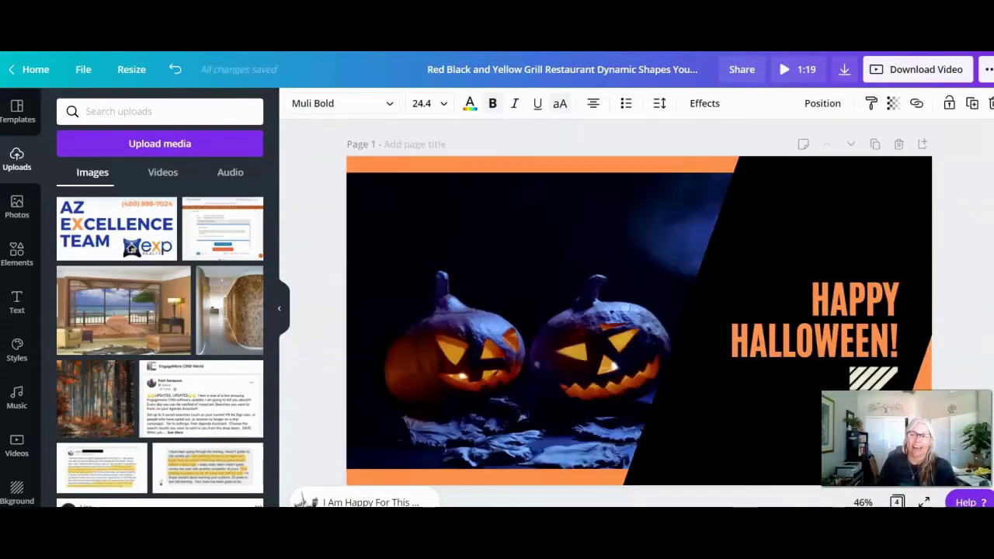
{"action": "left_click", "coordinate": [928, 195]}
{"action": "left_click", "coordinate": [784, 69]}
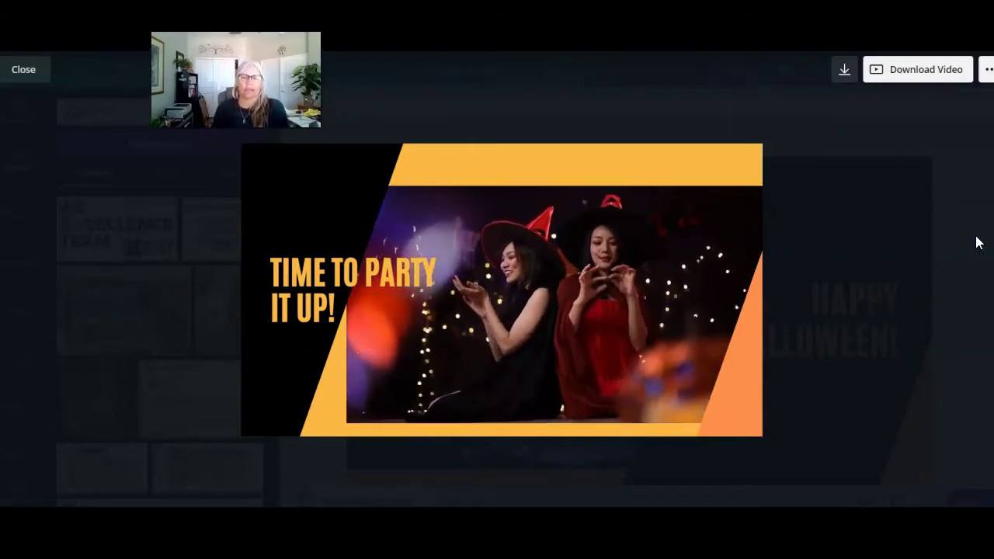
{"action": "left_click", "coordinate": [470, 443]}
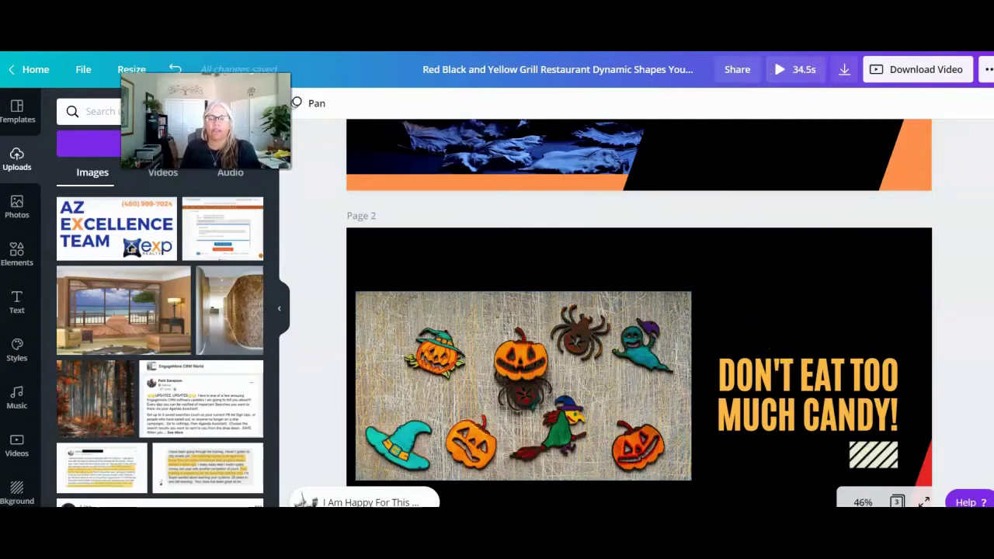
Step: Review the three remaining pages, play the shortened video from the start and close the preview
{"action": "scroll", "coordinate": [639, 313], "scroll_direction": "up", "scroll_amount": 1}
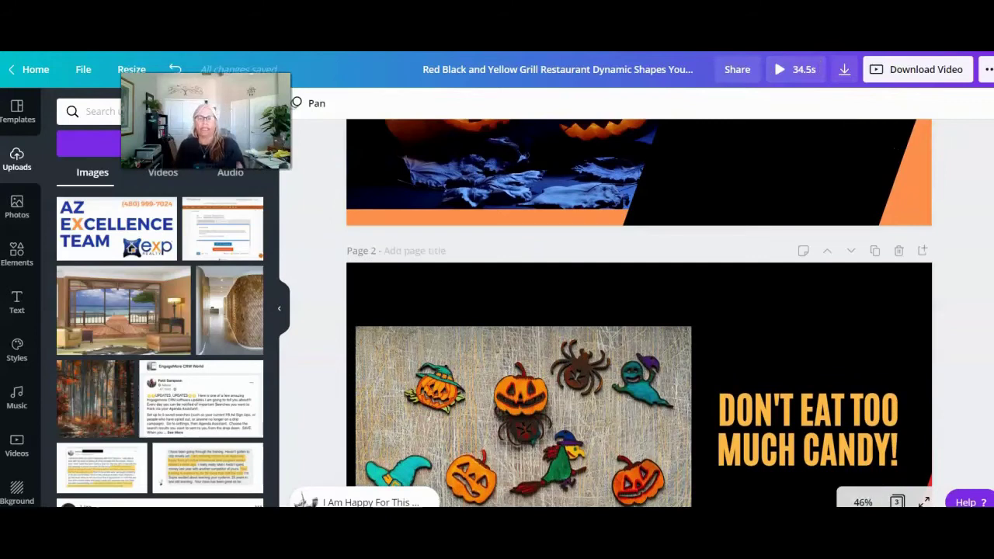
{"action": "scroll", "coordinate": [639, 313], "scroll_direction": "up", "scroll_amount": 5}
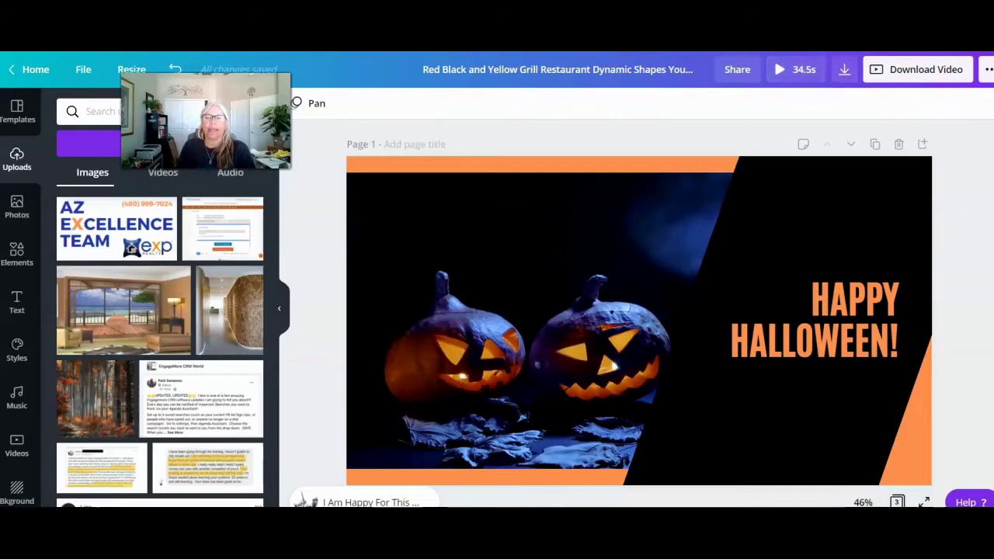
{"action": "scroll", "coordinate": [639, 313], "scroll_direction": "down", "scroll_amount": 5}
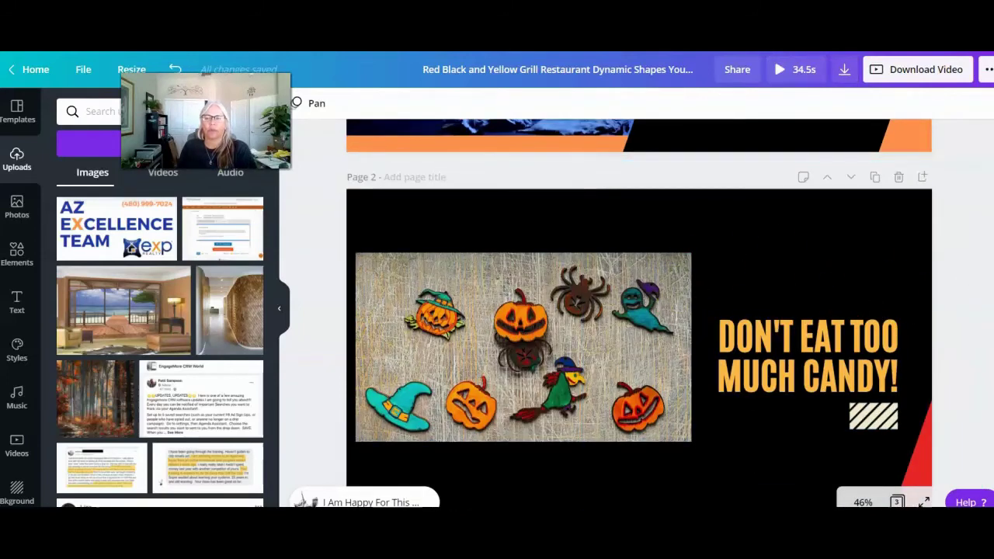
{"action": "scroll", "coordinate": [988, 381], "scroll_direction": "down", "scroll_amount": 5}
{"action": "scroll", "coordinate": [989, 381], "scroll_direction": "down", "scroll_amount": 2}
{"action": "scroll", "coordinate": [991, 416], "scroll_direction": "up", "scroll_amount": 10}
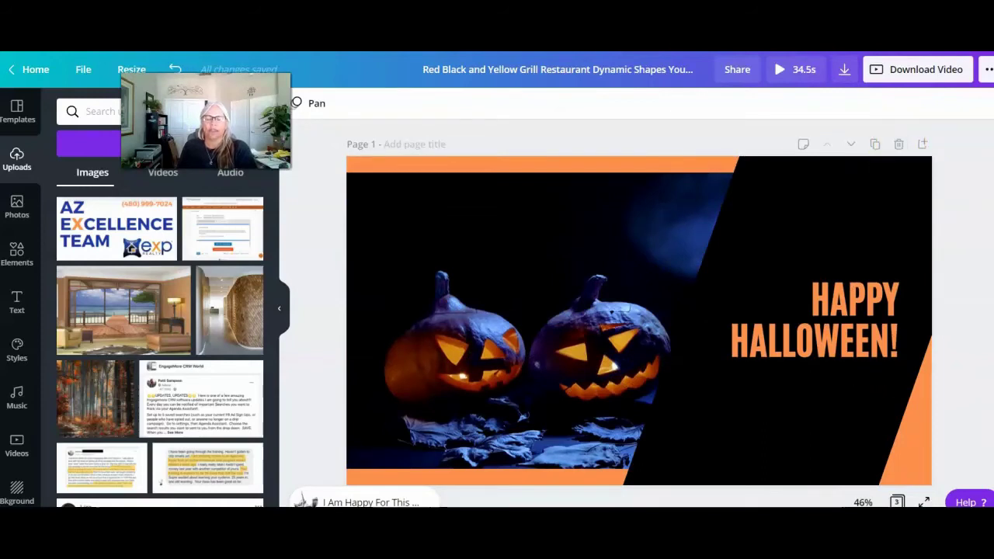
{"action": "left_click", "coordinate": [803, 72]}
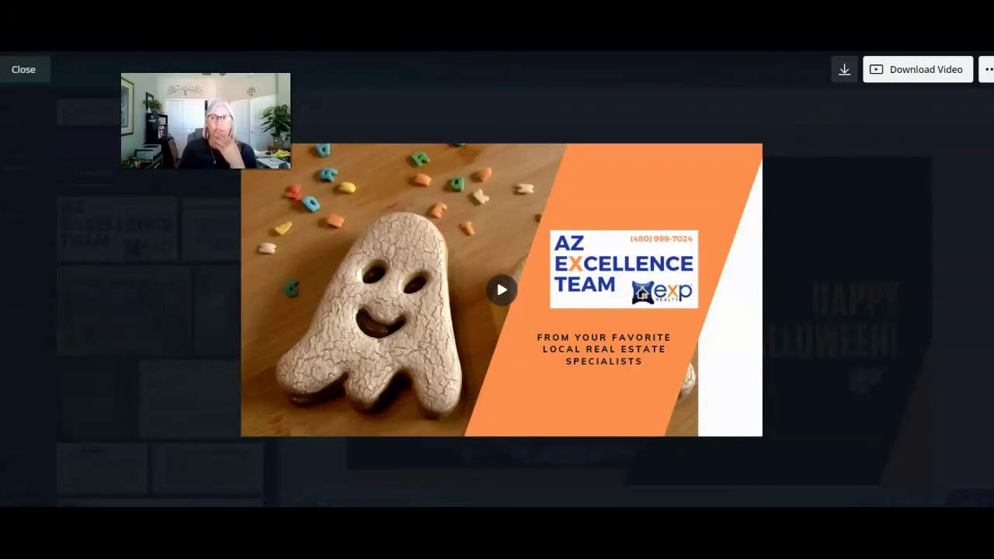
{"action": "key", "text": "Escape"}
Step: Rename the design as "Happy Halloween for Video Email"
{"action": "left_click", "coordinate": [428, 69]}
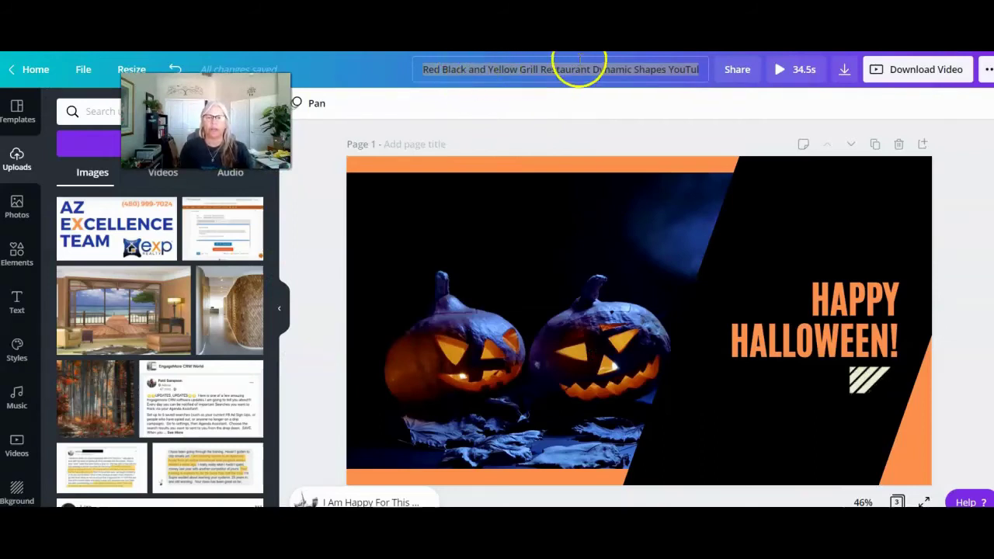
{"action": "left_click", "coordinate": [454, 69]}
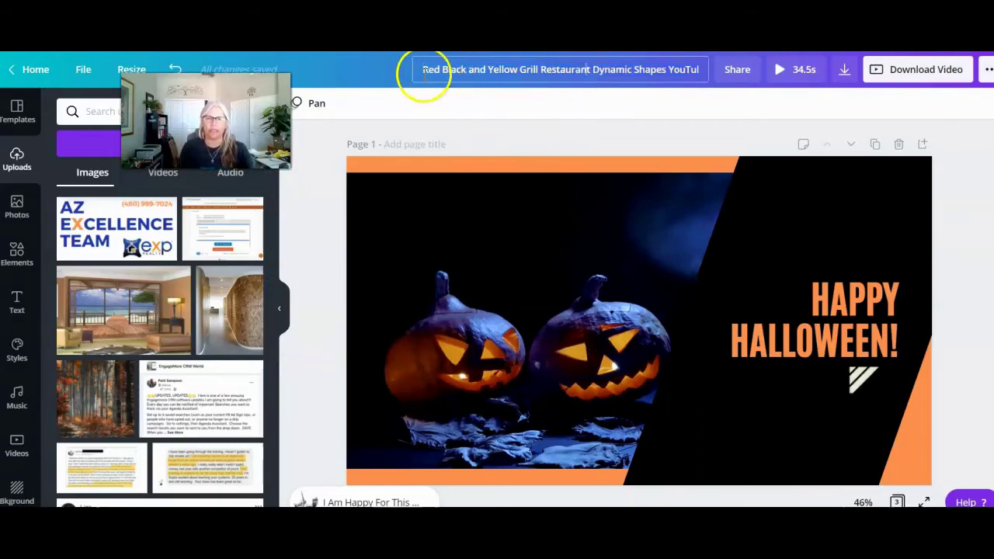
{"action": "key", "text": "End"}
{"action": "key", "text": "ctrl+a"}
{"action": "type", "text": "ha"}
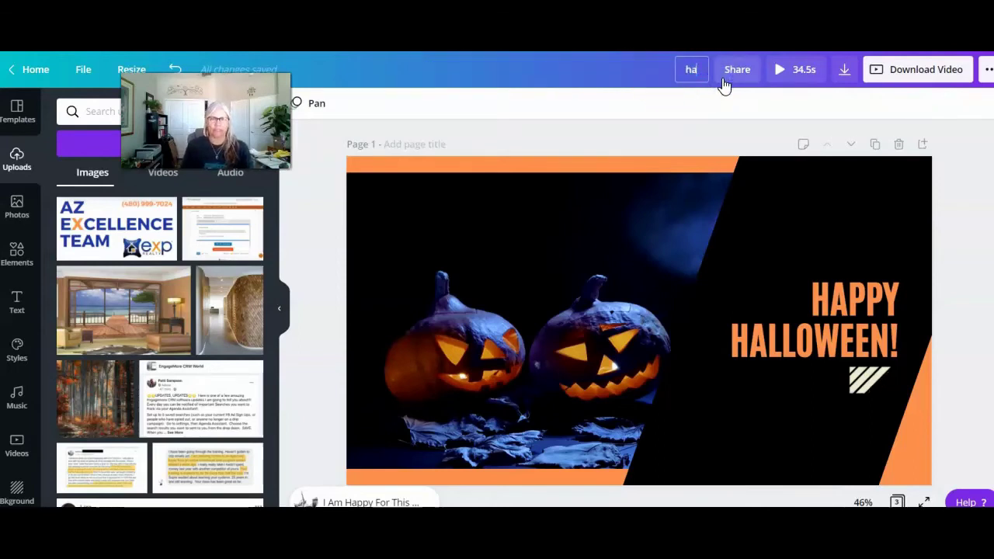
{"action": "type", "text": "ppyHappy Ha"}
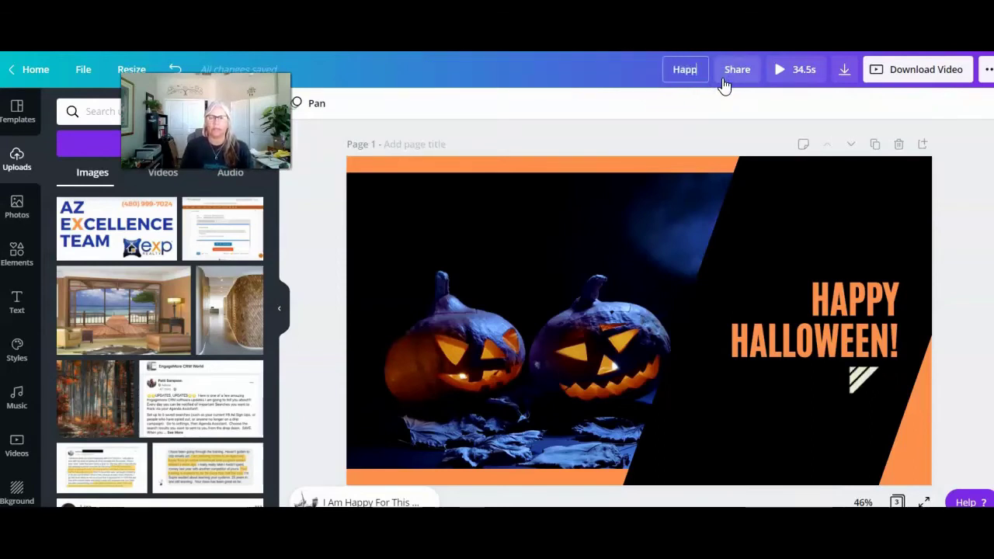
{"action": "type", "text": "low"}
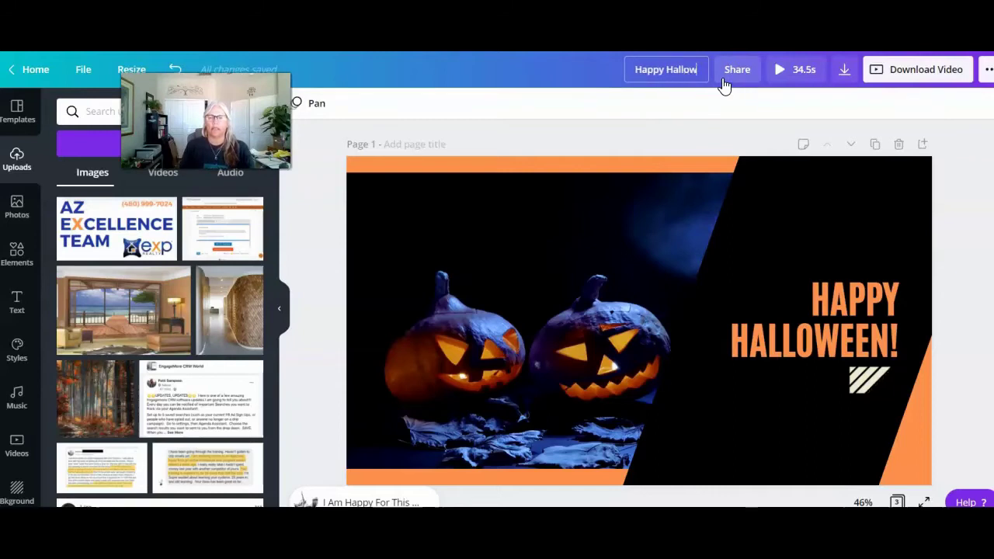
{"action": "type", "text": "een for Video Email"}
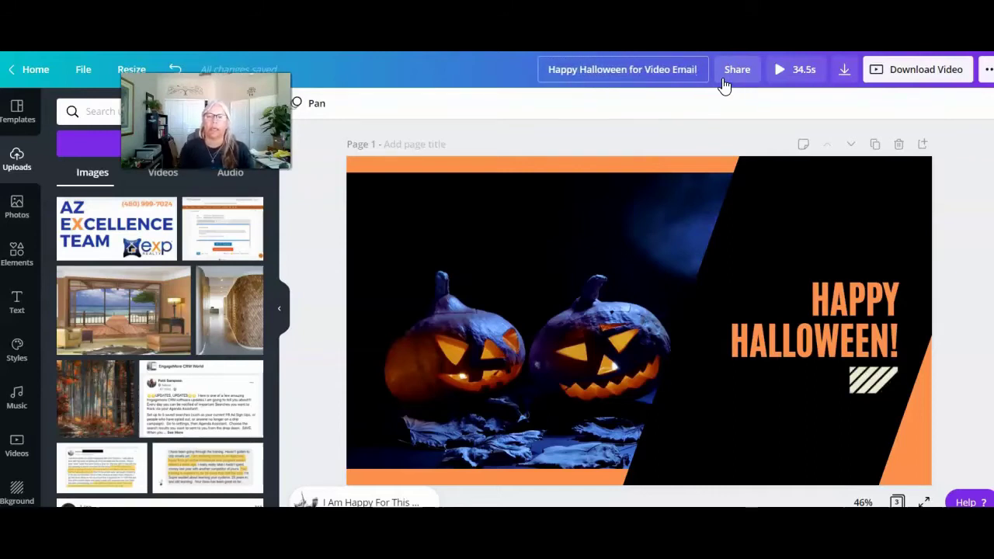
{"action": "left_click", "coordinate": [731, 110]}
Step: Download all three pages as an MP4 high quality video and dismiss the saved-design notice
{"action": "left_click", "coordinate": [907, 72]}
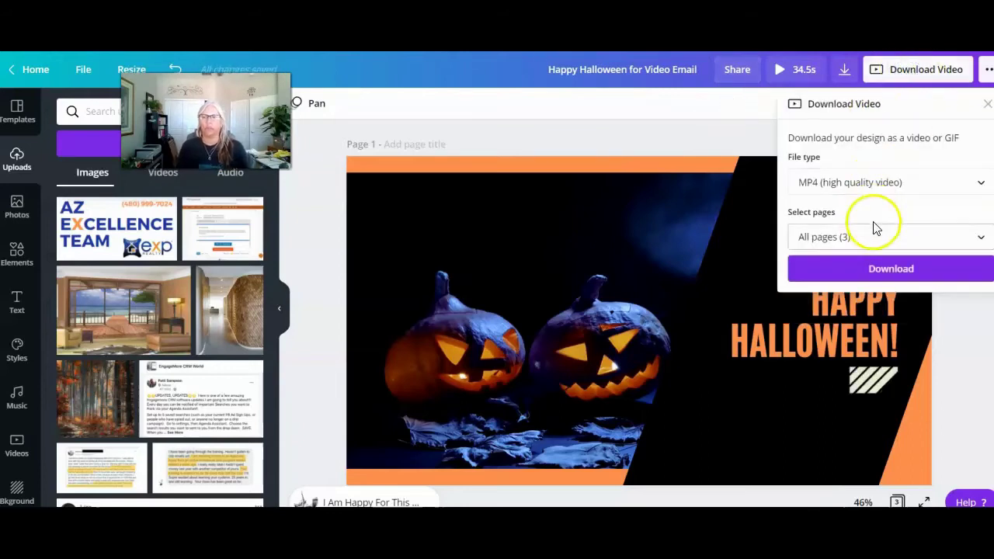
{"action": "left_click", "coordinate": [863, 193]}
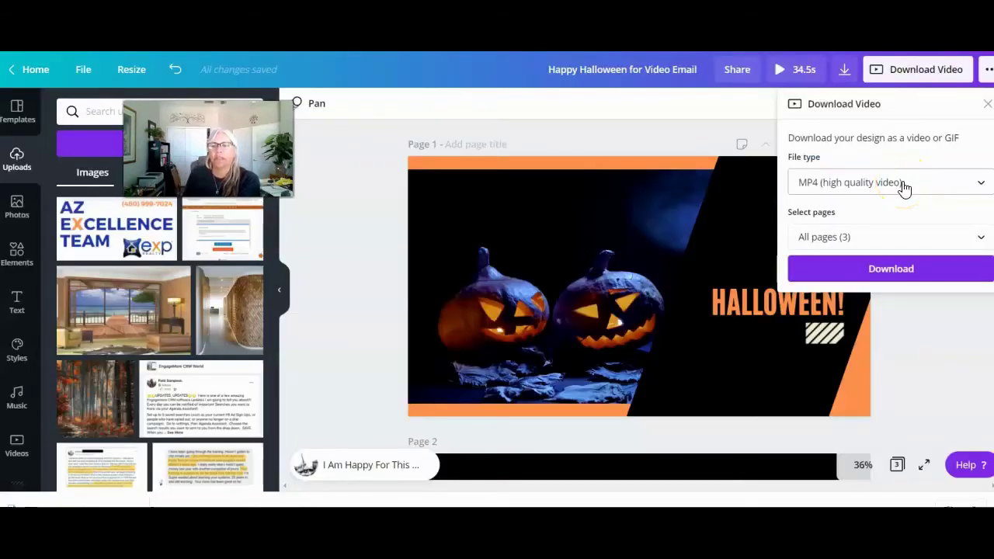
{"action": "left_click", "coordinate": [904, 185]}
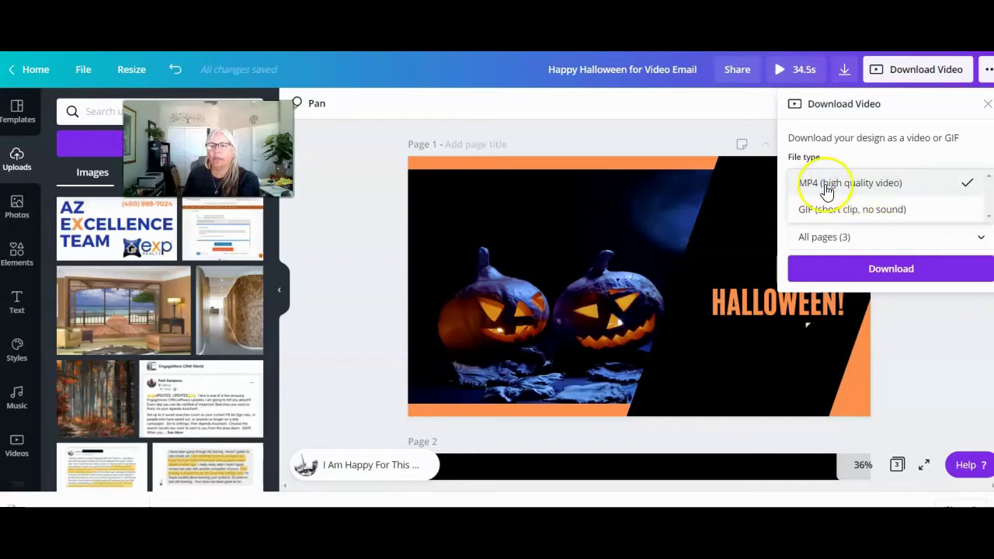
{"action": "left_click", "coordinate": [859, 187]}
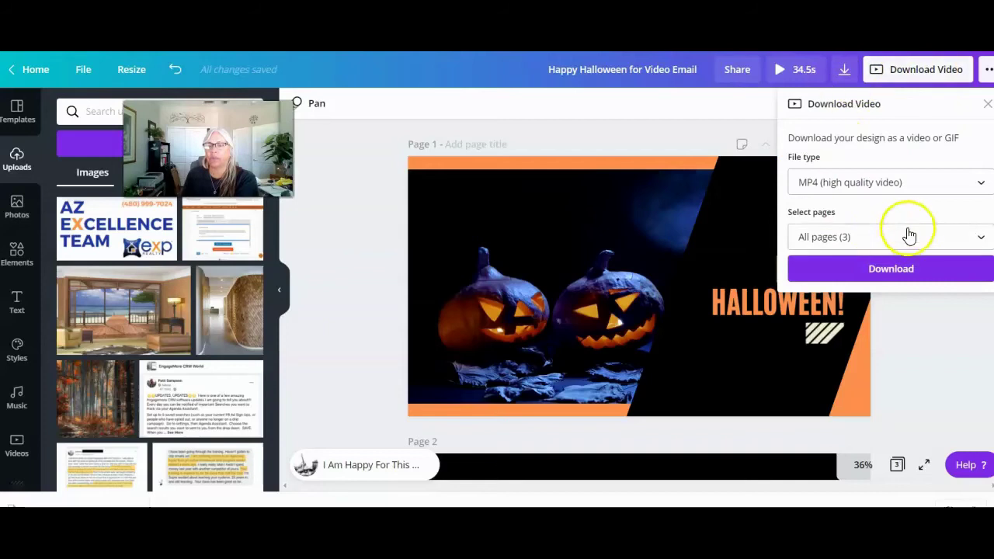
{"action": "left_click", "coordinate": [909, 281]}
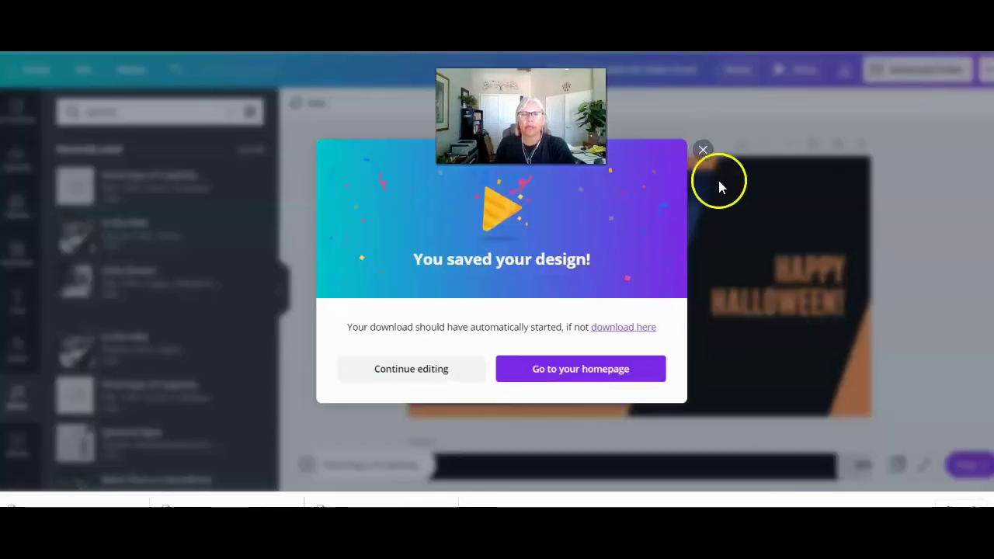
{"action": "left_click", "coordinate": [702, 151]}
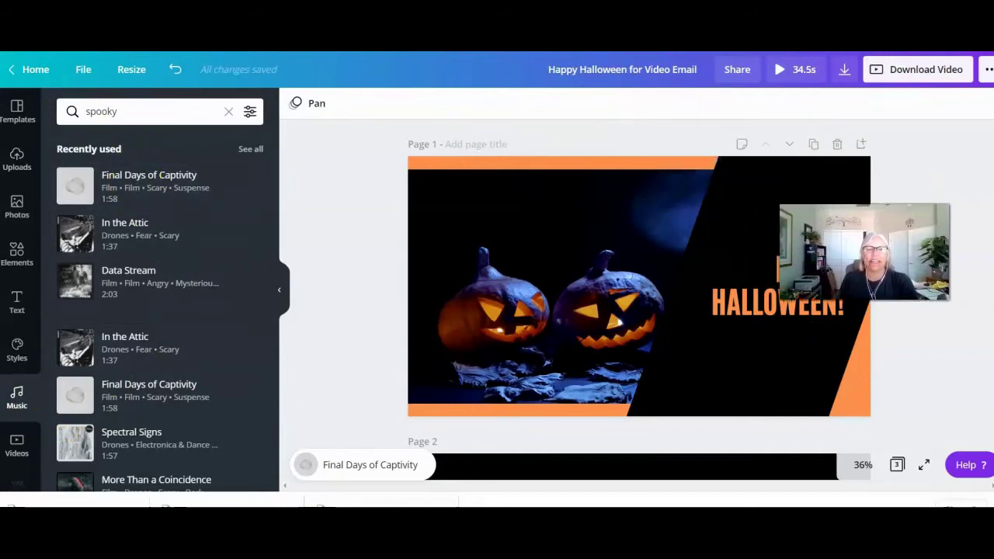
Step: Apply the "Final Days of Captivity" track as the video's background music
{"action": "left_click", "coordinate": [124, 191]}
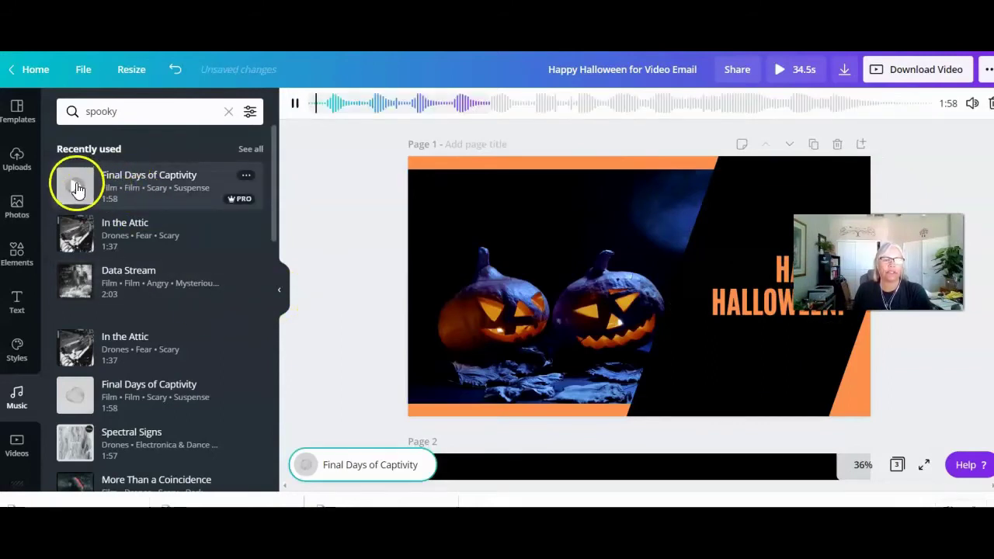
Step: Shift the soundtrack's playing section further into the track and return to the home page's list of designs
{"action": "left_click_drag", "start_coordinate": [458, 95], "coordinate": [512, 109]}
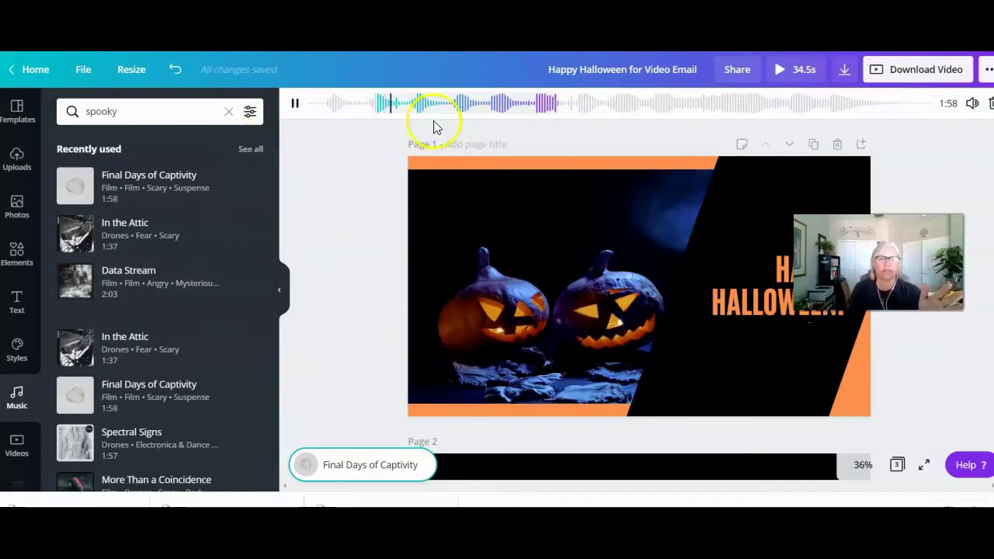
{"action": "left_click", "coordinate": [27, 68]}
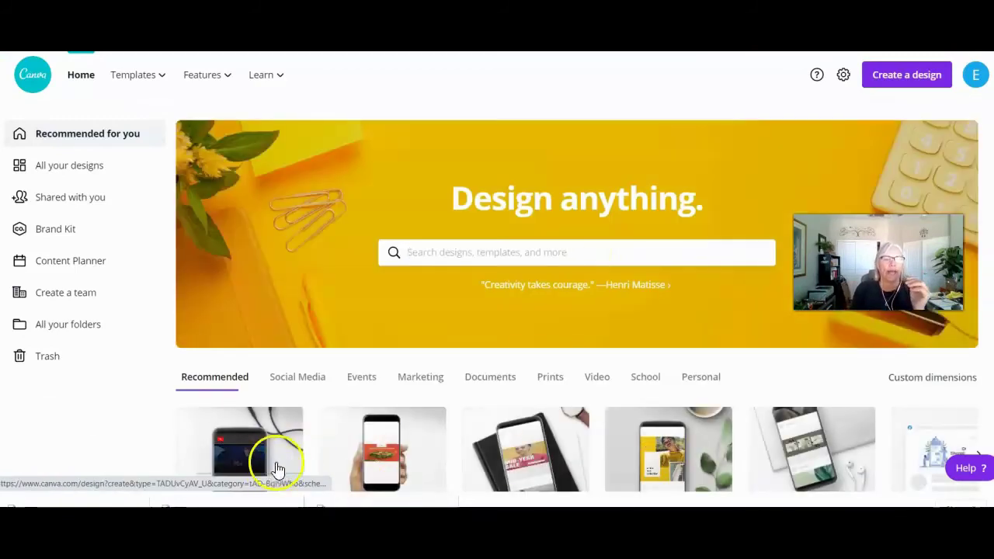
{"action": "scroll", "coordinate": [550, 382], "scroll_direction": "down", "scroll_amount": 3}
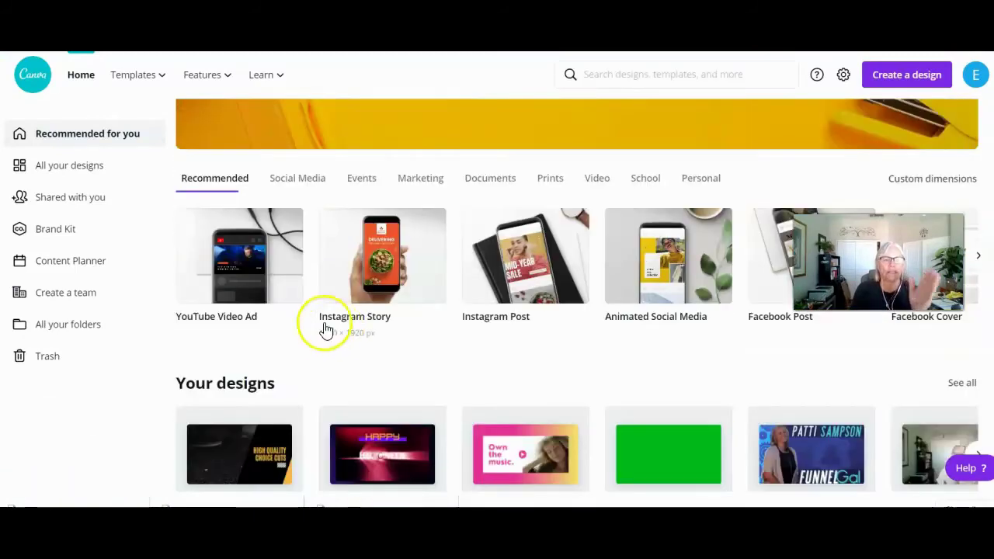
{"action": "left_click", "coordinate": [257, 450]}
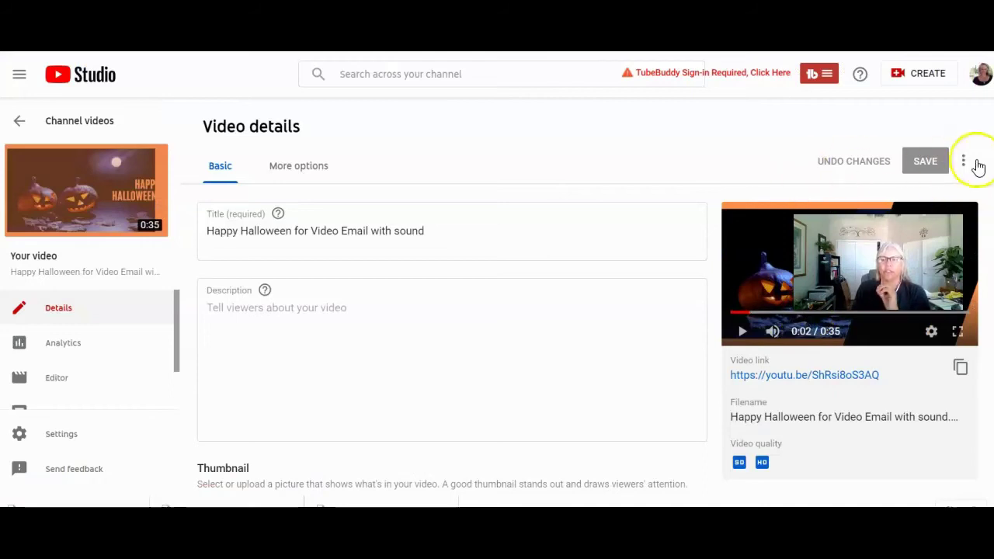
Step: Review the uploaded Halloween video's title, thumbnail, audience and visibility settings in YouTube Studio
{"action": "scroll", "coordinate": [452, 311], "scroll_direction": "down", "scroll_amount": 2}
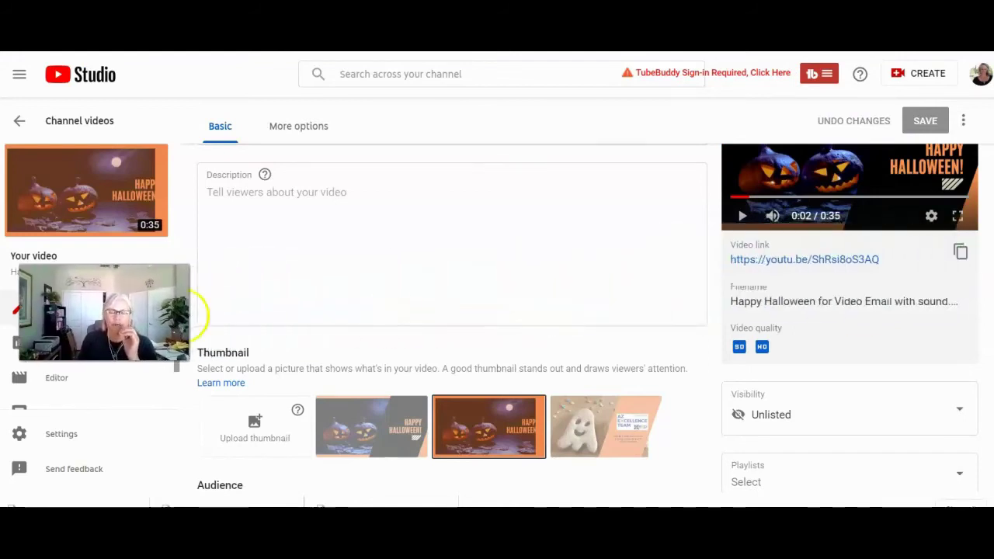
{"action": "scroll", "coordinate": [452, 310], "scroll_direction": "up", "scroll_amount": 2}
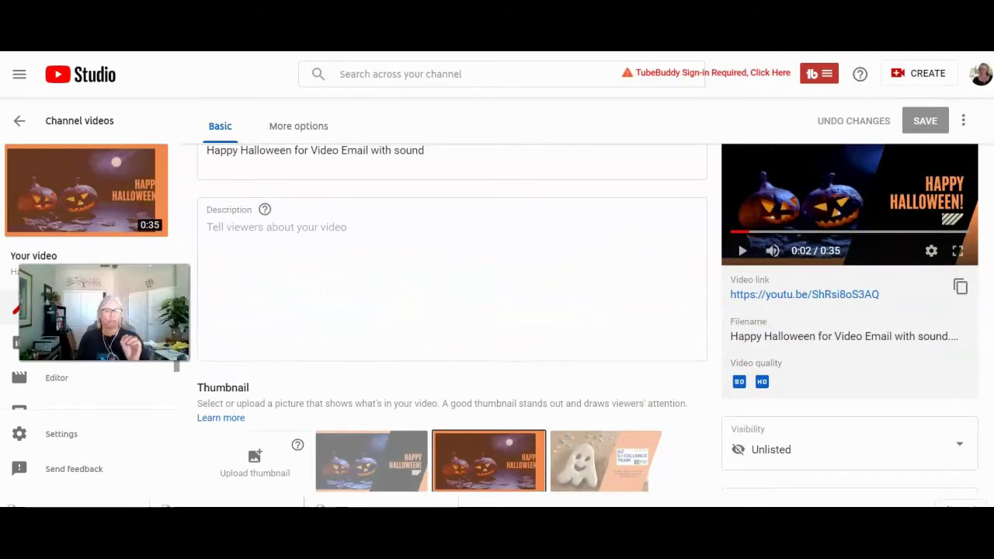
{"action": "scroll", "coordinate": [587, 311], "scroll_direction": "down", "scroll_amount": 1}
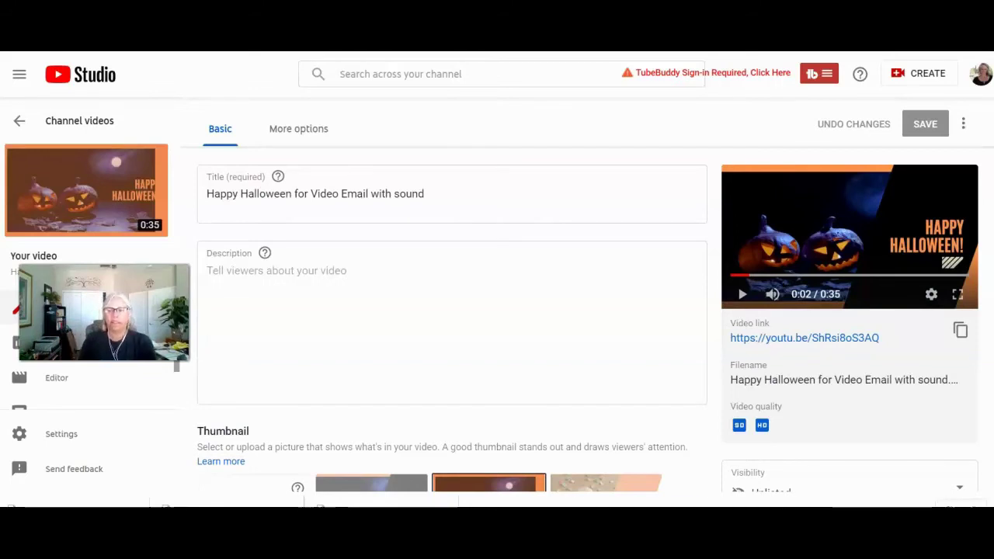
{"action": "scroll", "coordinate": [451, 311], "scroll_direction": "down", "scroll_amount": 1}
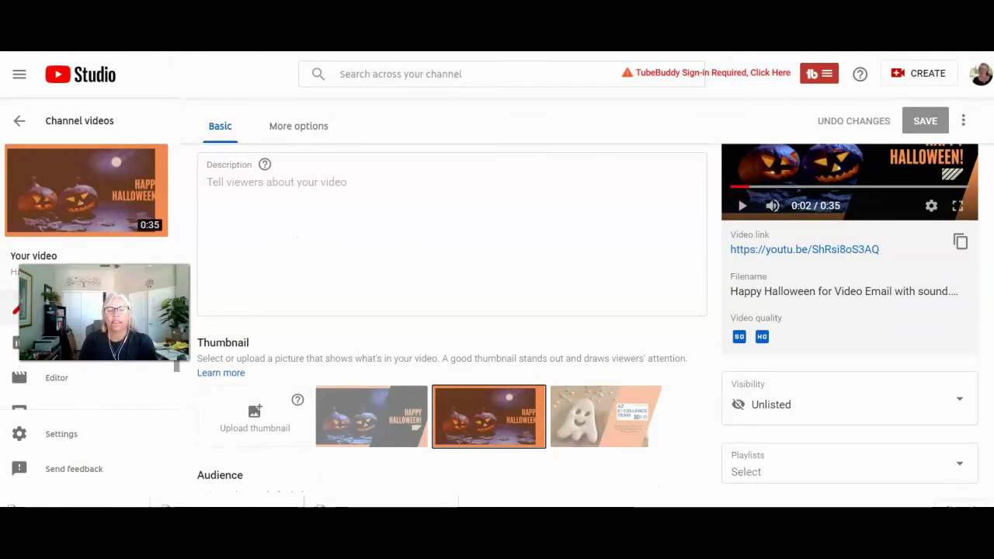
{"action": "scroll", "coordinate": [561, 417], "scroll_direction": "down", "scroll_amount": 1}
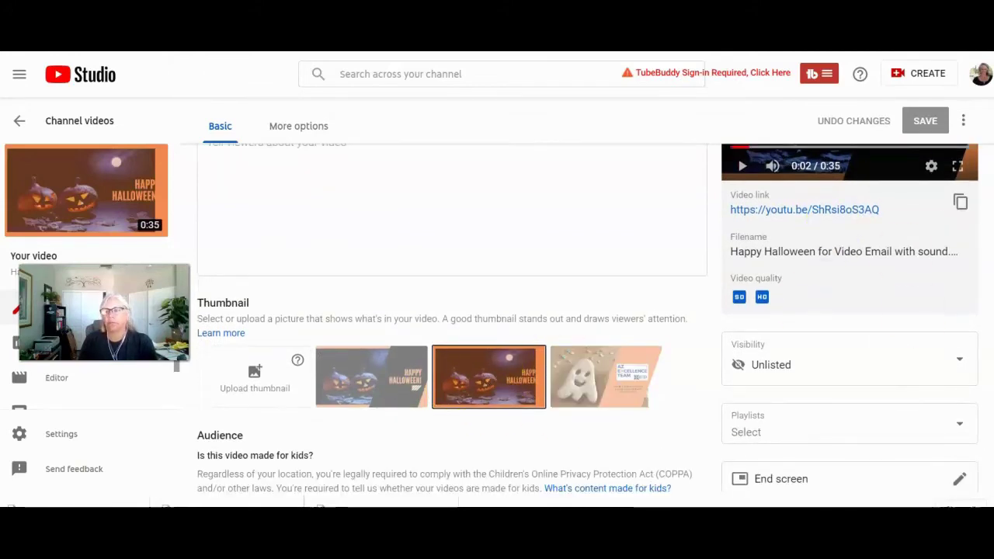
{"action": "scroll", "coordinate": [450, 326], "scroll_direction": "up", "scroll_amount": 2}
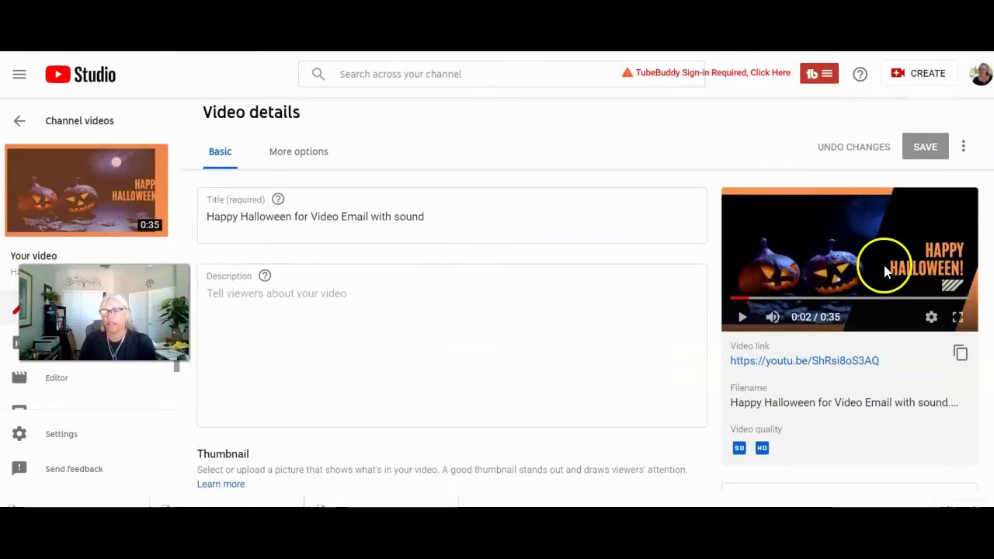
Step: Choose the first suggested thumbnail, with the two pumpkins and full Happy Halloween text, and save the video details
{"action": "scroll", "coordinate": [451, 326], "scroll_direction": "down", "scroll_amount": 2}
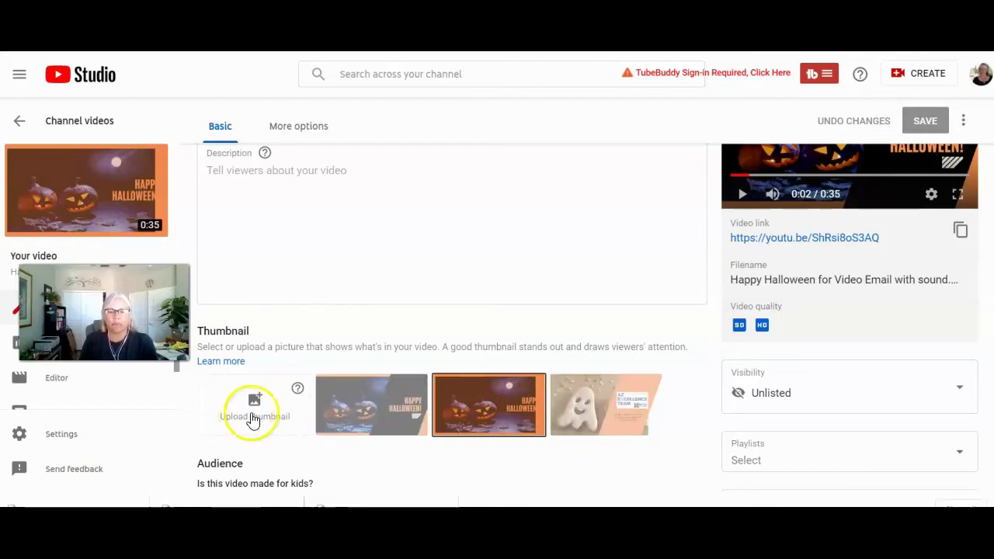
{"action": "left_click", "coordinate": [364, 418]}
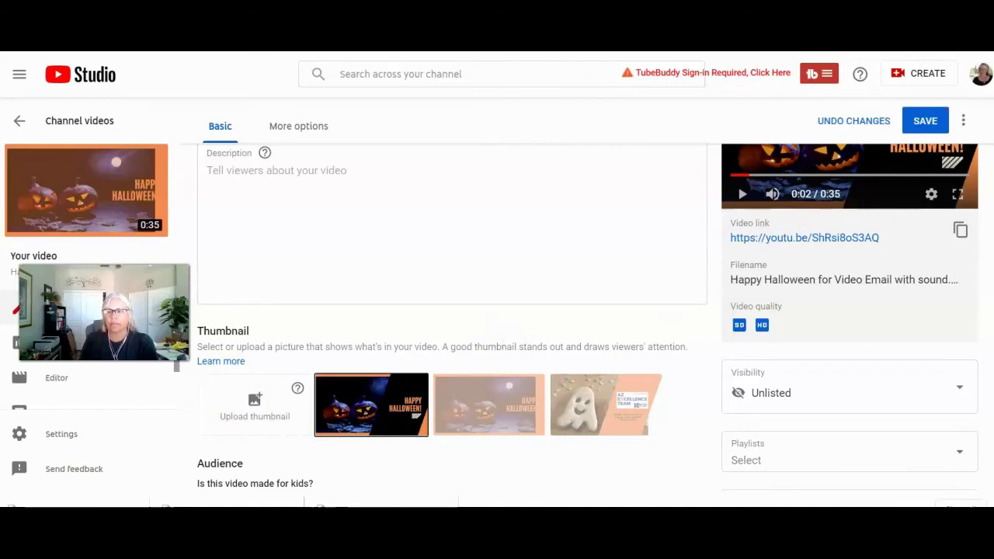
{"action": "scroll", "coordinate": [451, 319], "scroll_direction": "down", "scroll_amount": 3}
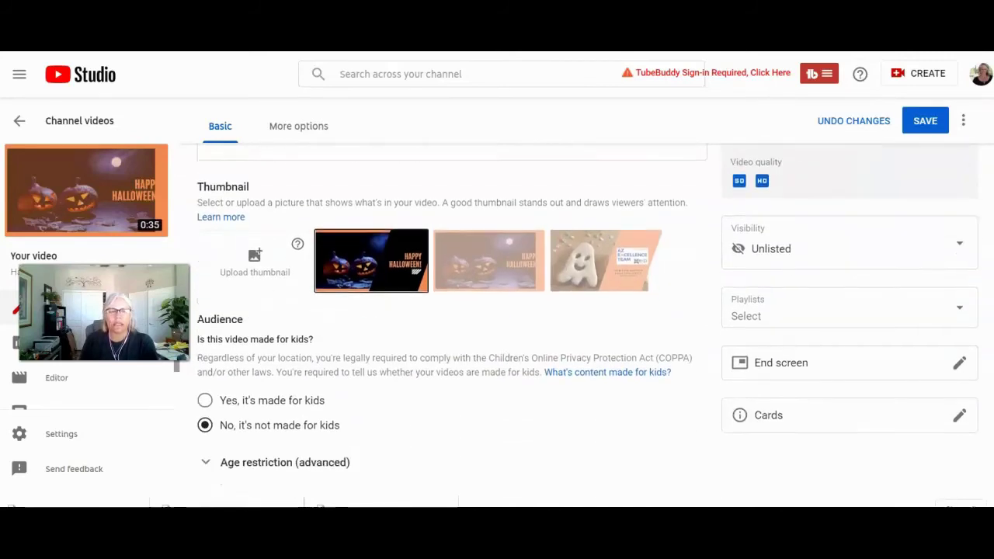
{"action": "scroll", "coordinate": [451, 318], "scroll_direction": "down", "scroll_amount": 1}
{"action": "scroll", "coordinate": [451, 318], "scroll_direction": "up", "scroll_amount": 2}
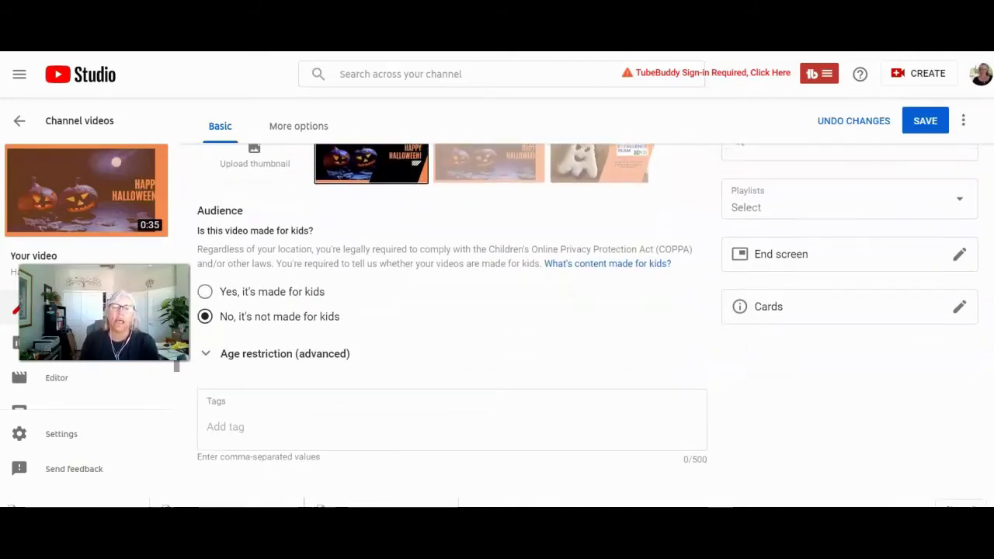
{"action": "scroll", "coordinate": [451, 318], "scroll_direction": "up", "scroll_amount": 3}
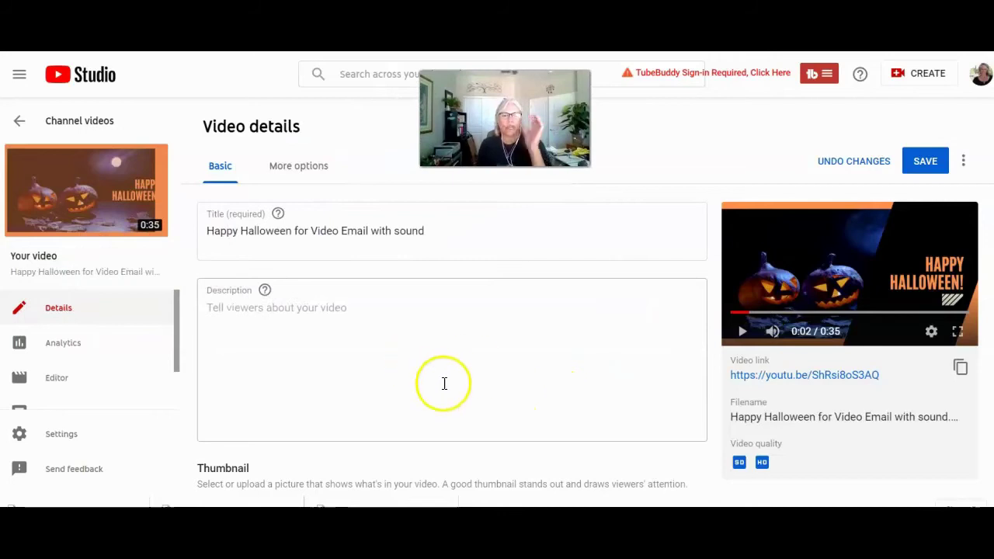
{"action": "left_click", "coordinate": [923, 164]}
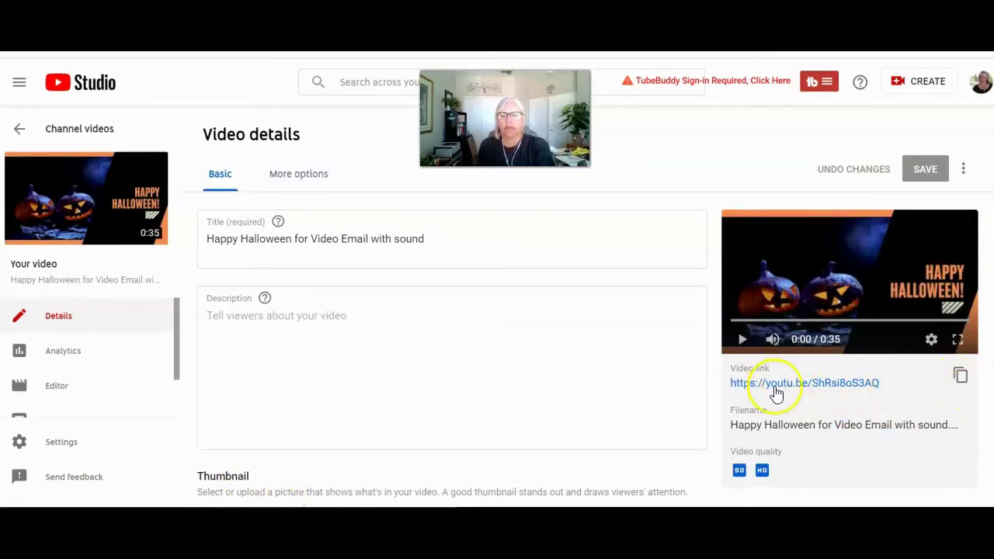
Step: Copy the uploaded video's link and check its thumbnail, audience and visibility settings
{"action": "left_click", "coordinate": [962, 377]}
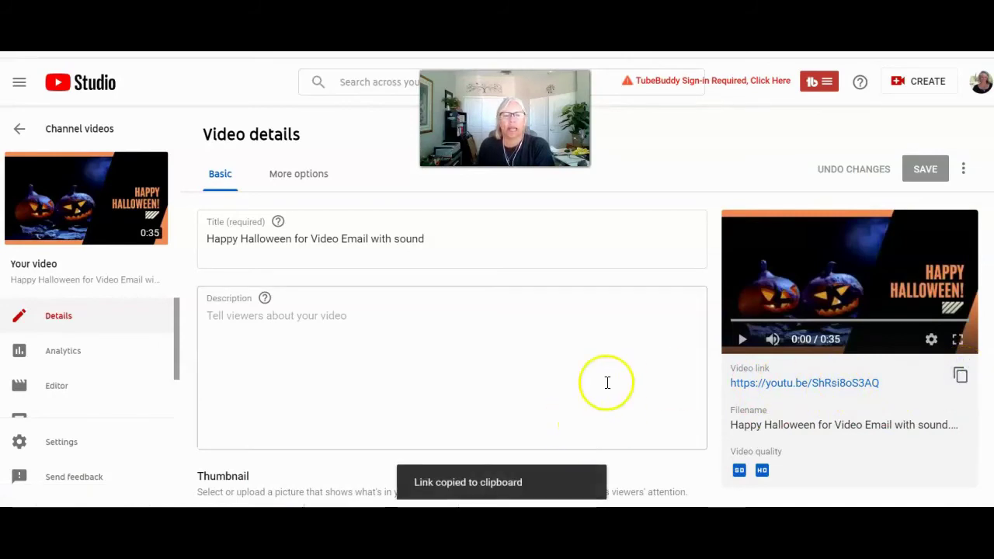
{"action": "scroll", "coordinate": [460, 382], "scroll_direction": "down", "scroll_amount": 3}
{"action": "scroll", "coordinate": [280, 422], "scroll_direction": "down", "scroll_amount": 2}
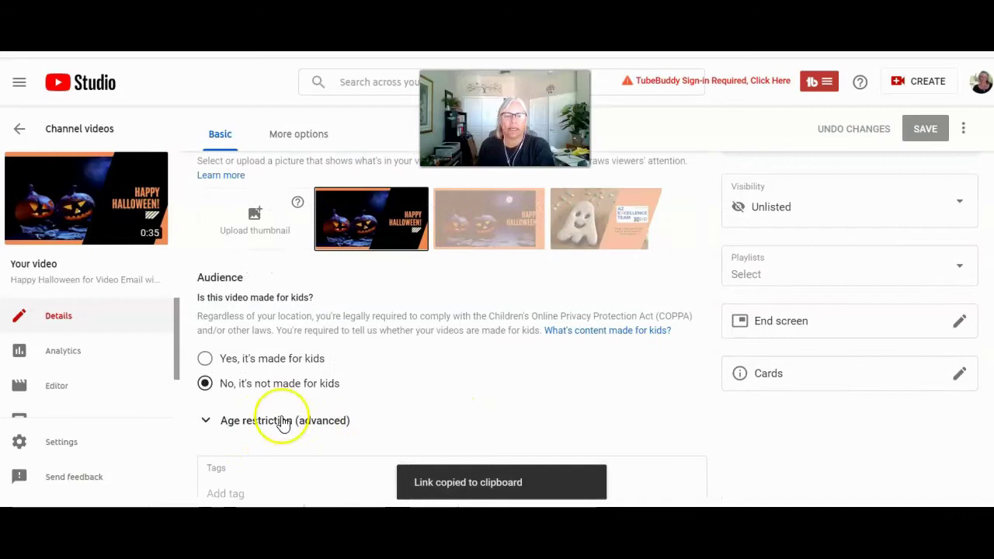
{"action": "scroll", "coordinate": [643, 361], "scroll_direction": "up", "scroll_amount": 2}
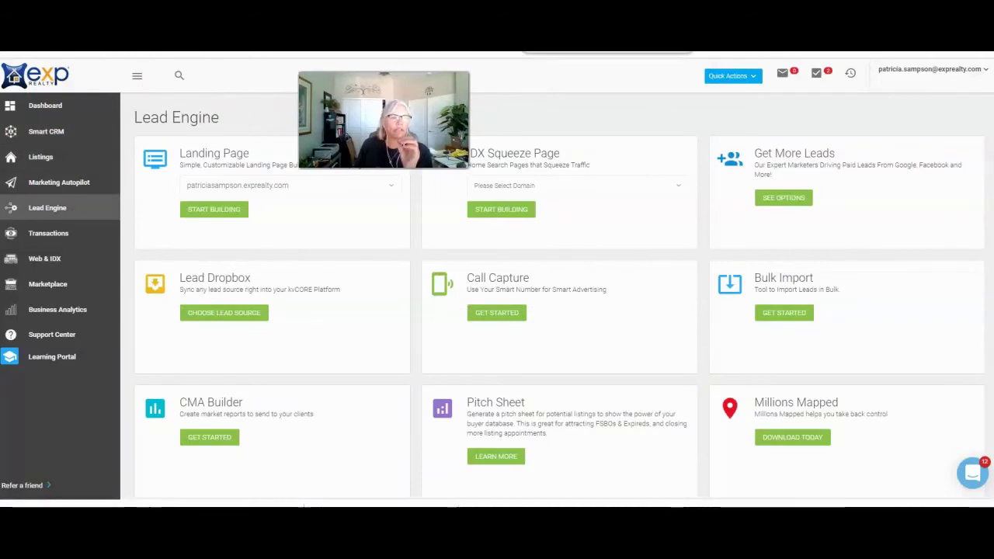
Step: Switch to kvCORE, add a new email template under Smart Campaigns and change it to the advanced editor
{"action": "left_click", "coordinate": [49, 189]}
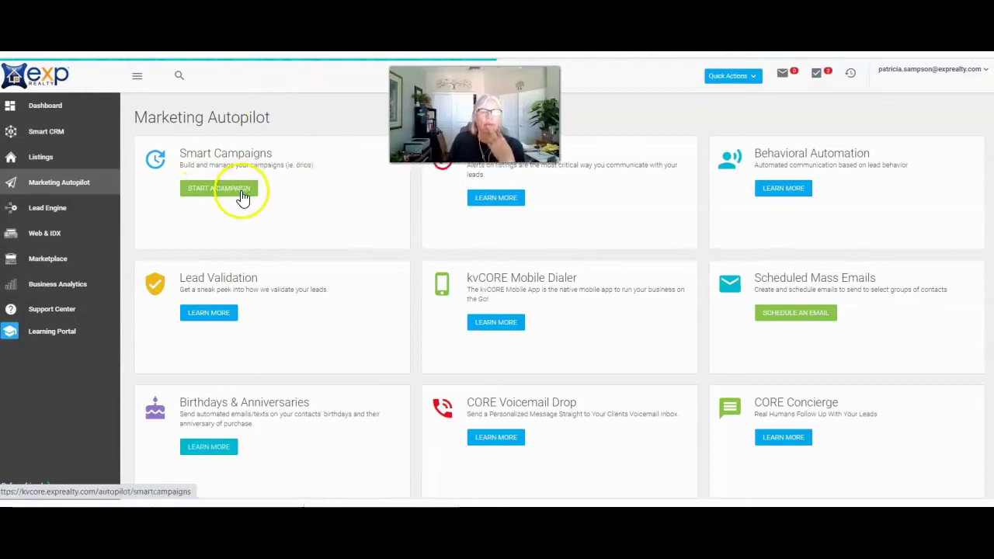
{"action": "left_click", "coordinate": [243, 196]}
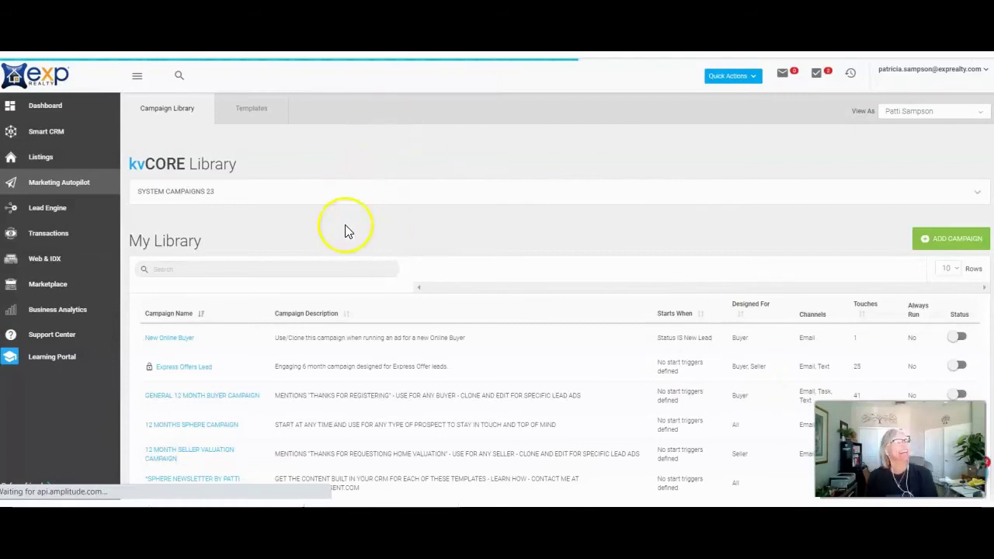
{"action": "left_click", "coordinate": [251, 112]}
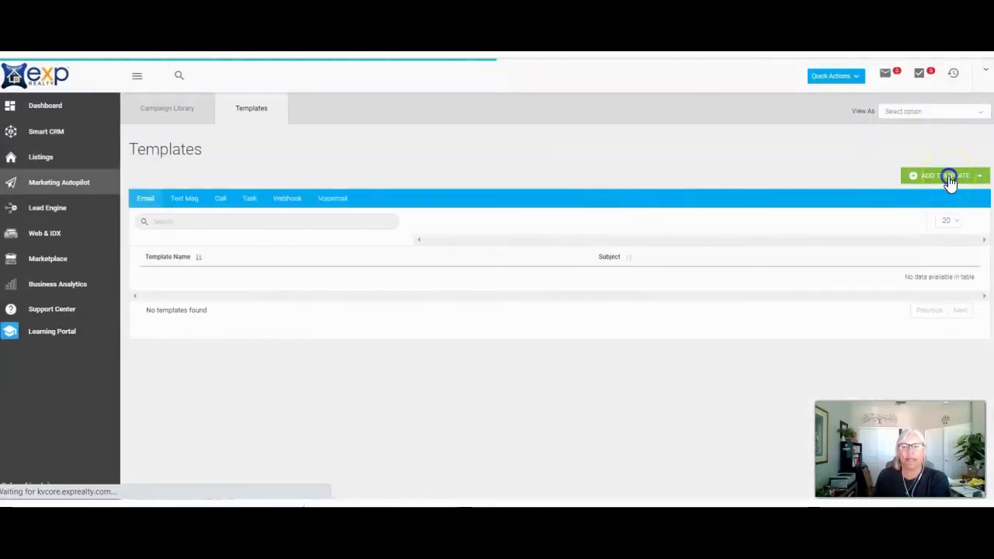
{"action": "left_click", "coordinate": [949, 180]}
{"action": "left_click", "coordinate": [940, 192]}
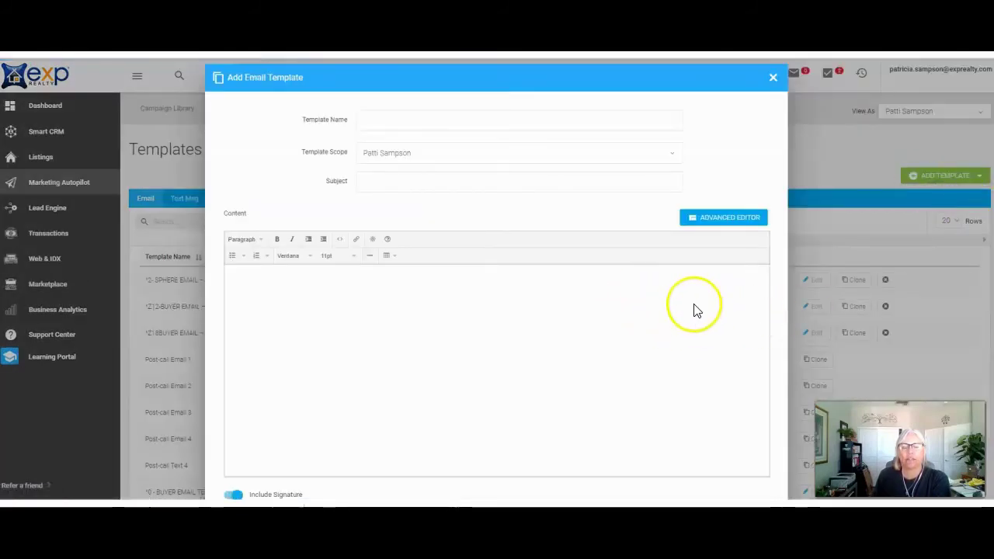
{"action": "left_click", "coordinate": [722, 225]}
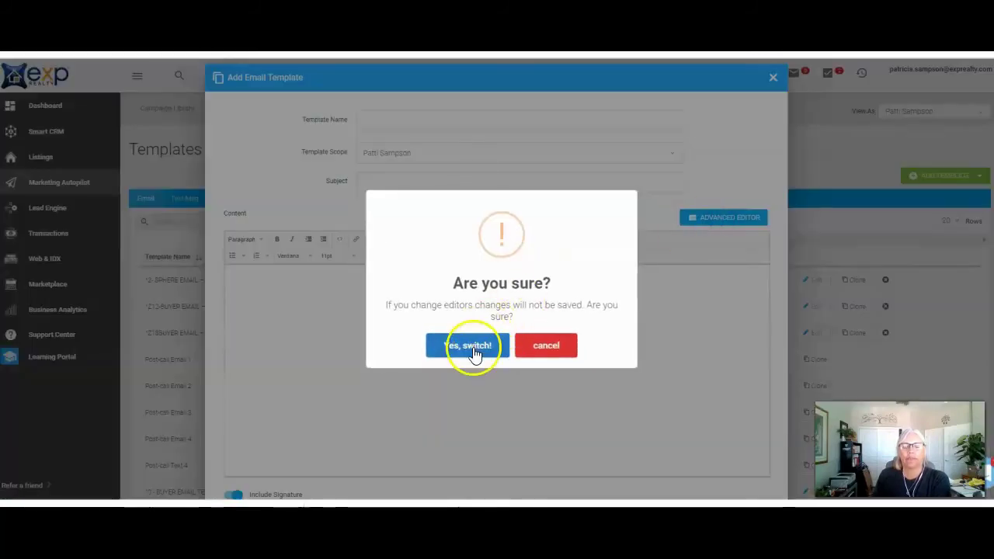
{"action": "left_click", "coordinate": [472, 349]}
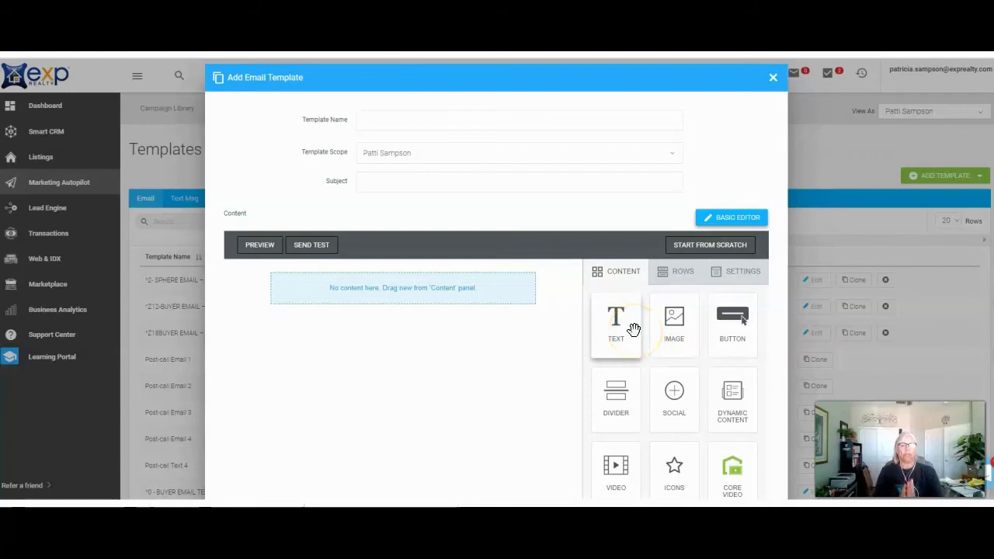
Step: Name the email template "Happy Halloween Video Email #1" and set its subject to "Happy Halloween"
{"action": "left_click", "coordinate": [386, 119]}
{"action": "type", "text": "Happy Halloween Video Email #1"}
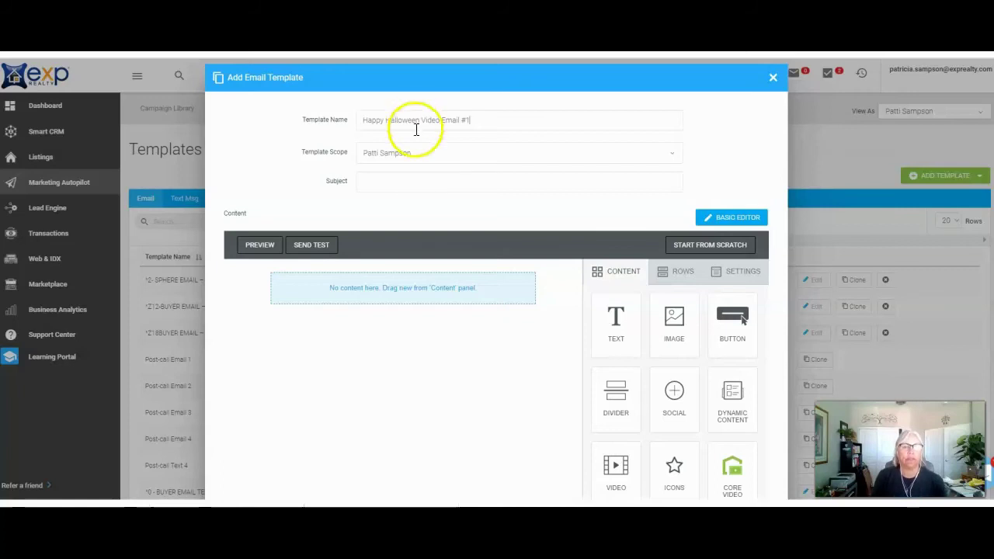
{"action": "left_click", "coordinate": [465, 180]}
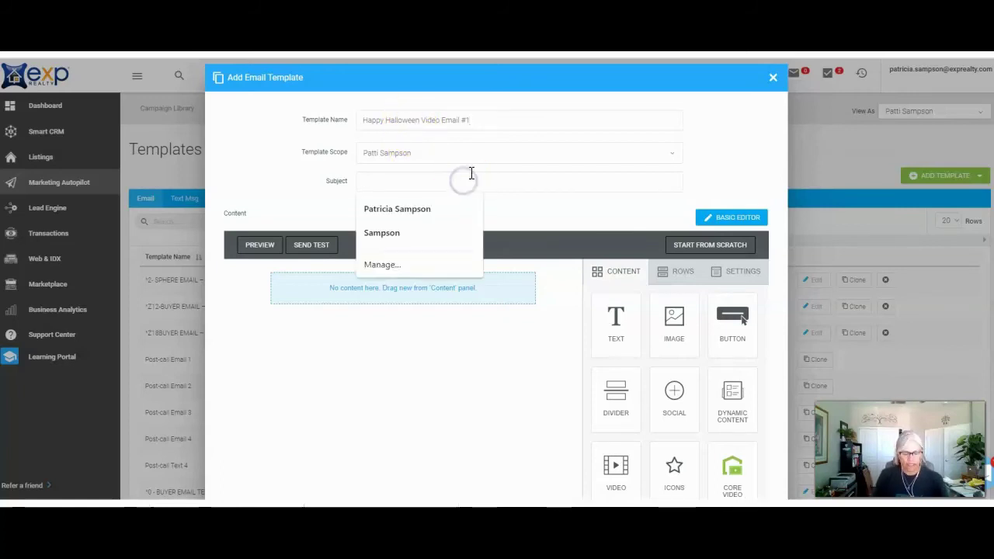
{"action": "type", "text": "Happy Halloween"}
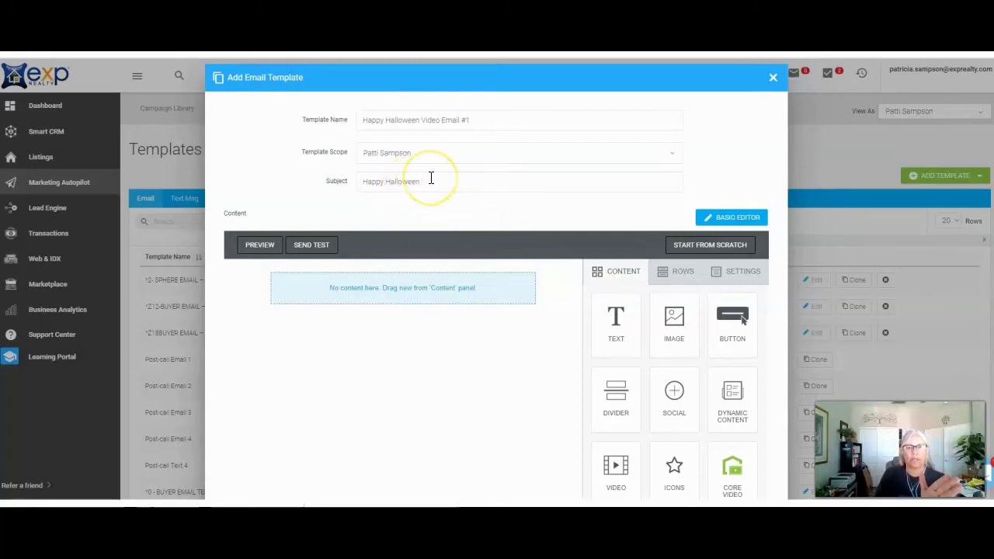
Step: Add a three-column row with a wide middle column below the first row, and a full-width row beneath it
{"action": "left_click", "coordinate": [681, 281]}
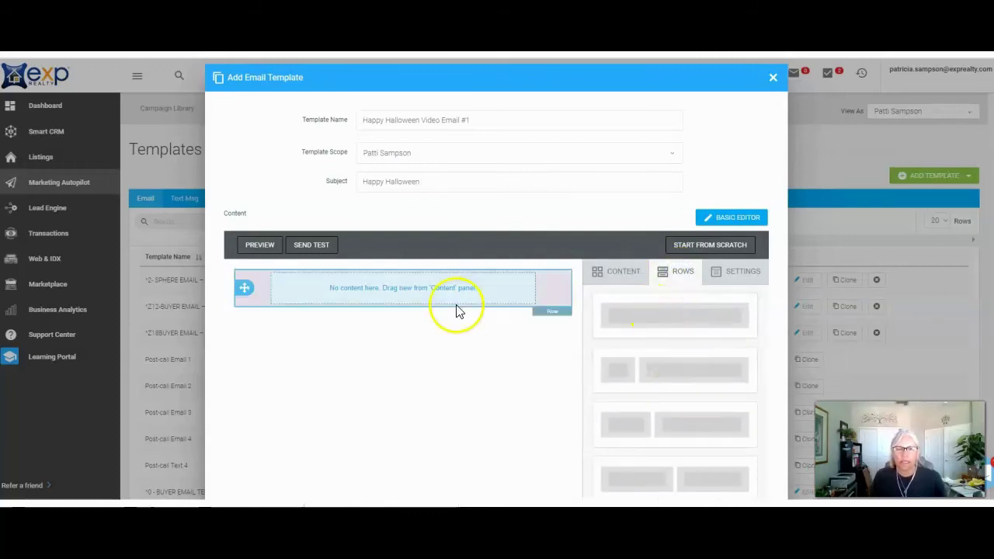
{"action": "scroll", "coordinate": [683, 432], "scroll_direction": "down", "scroll_amount": 5}
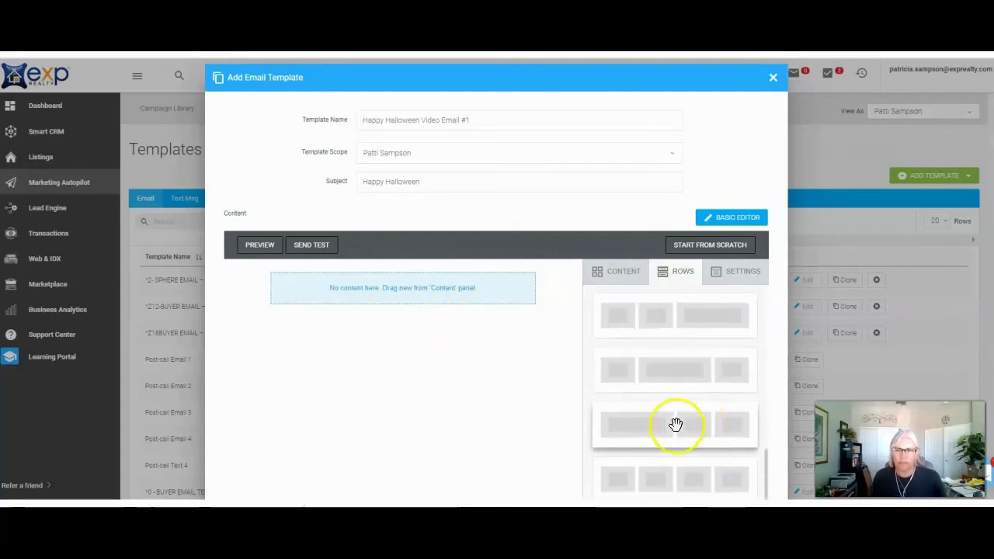
{"action": "left_click_drag", "start_coordinate": [679, 373], "coordinate": [339, 295]}
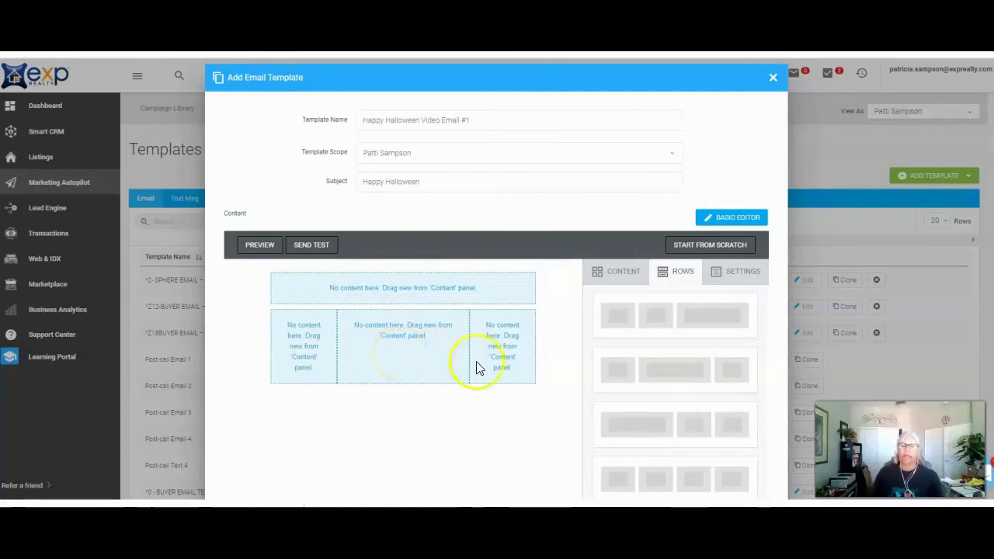
{"action": "scroll", "coordinate": [687, 350], "scroll_direction": "down", "scroll_amount": 5}
{"action": "left_click_drag", "start_coordinate": [659, 317], "coordinate": [386, 379]}
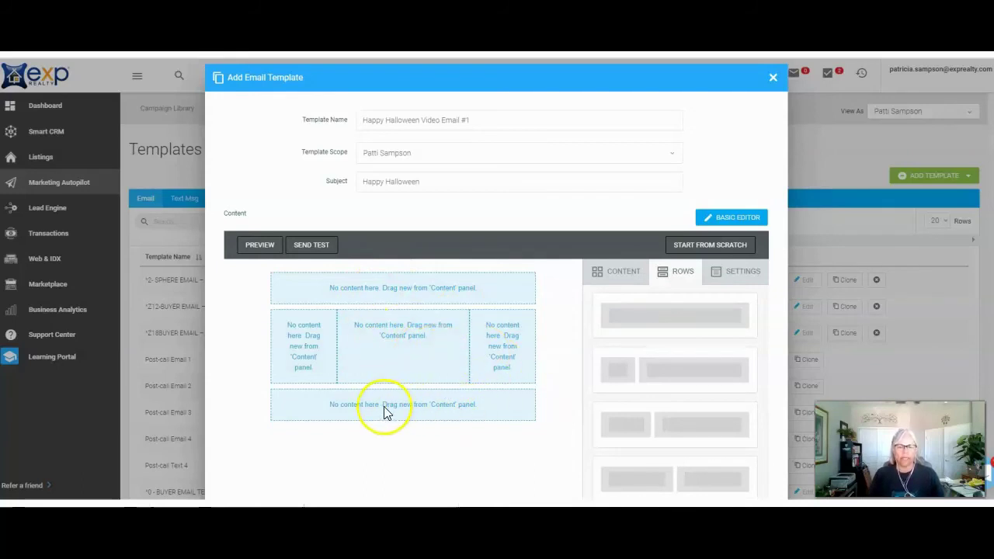
Step: Add a text block to the template's empty first row and open its text for editing
{"action": "left_click", "coordinate": [621, 272]}
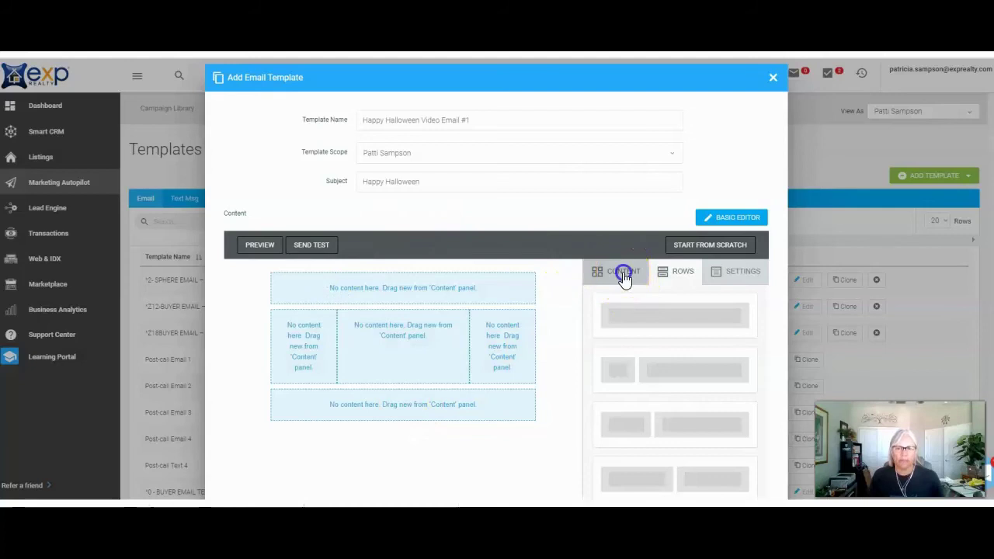
{"action": "left_click_drag", "start_coordinate": [626, 337], "coordinate": [395, 293]}
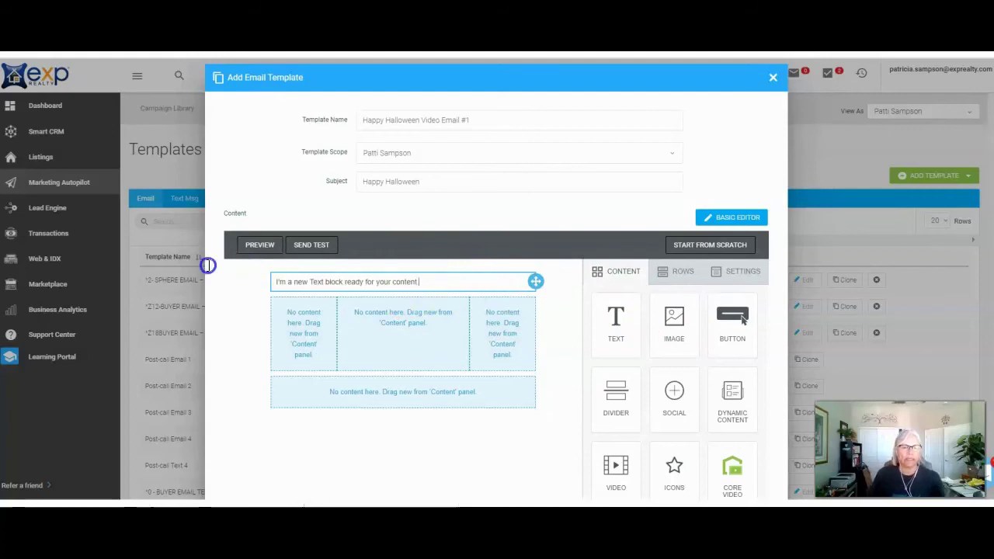
{"action": "left_click", "coordinate": [384, 284]}
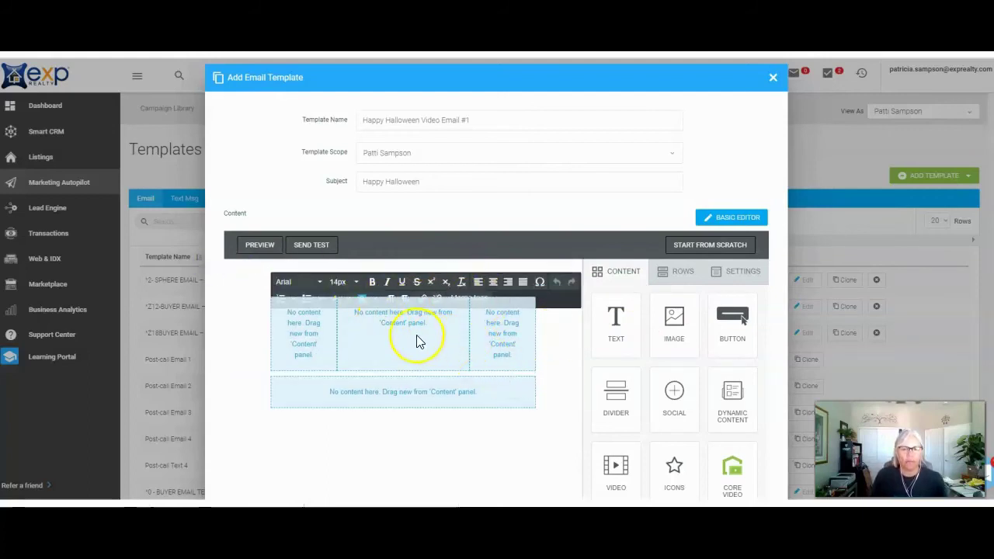
Step: Copy the Halloween greeting and message from the email in Gmail and replace the new text block's placeholder with it
{"action": "key", "text": "ctrl+a"}
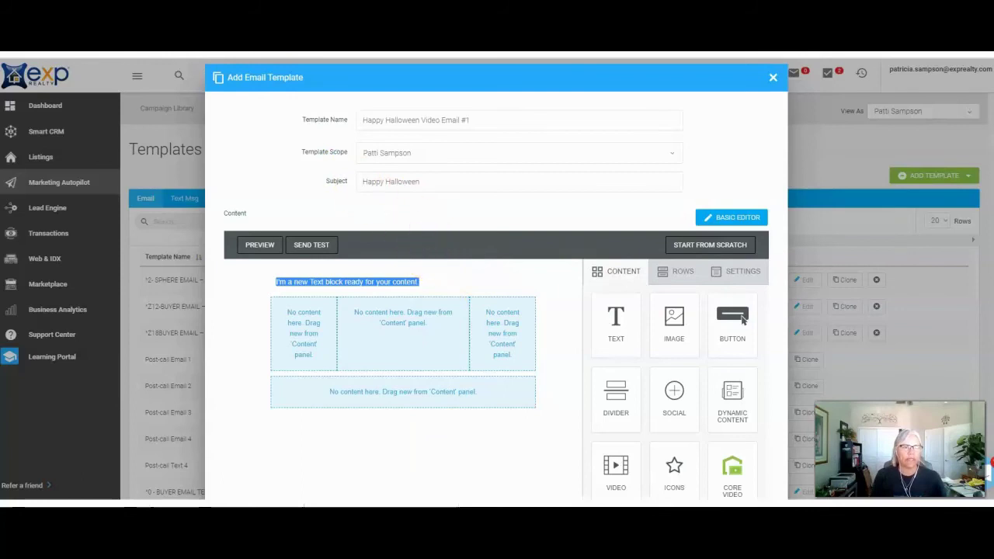
{"action": "left_click", "coordinate": [83, 231]}
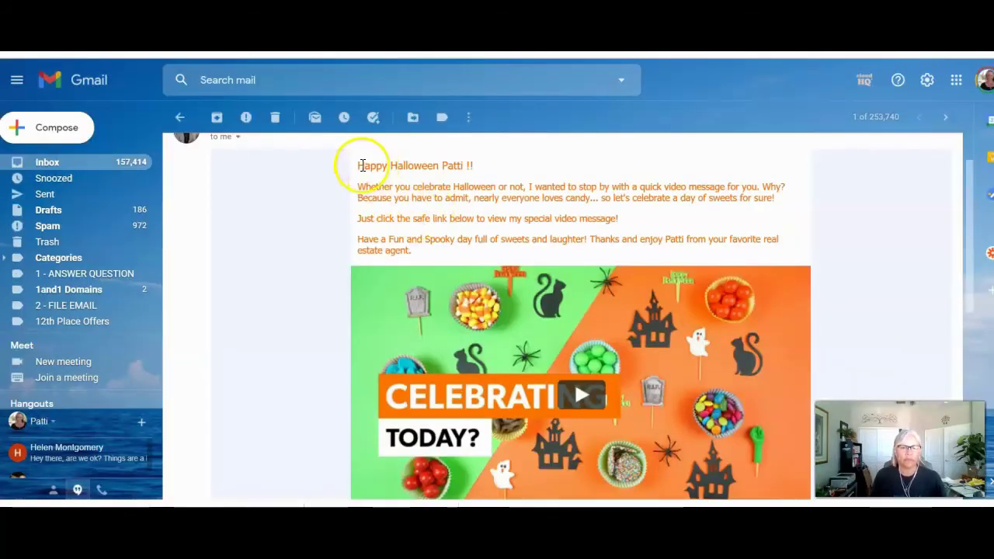
{"action": "left_click_drag", "start_coordinate": [360, 165], "coordinate": [475, 248]}
{"action": "right_click", "coordinate": [477, 198]}
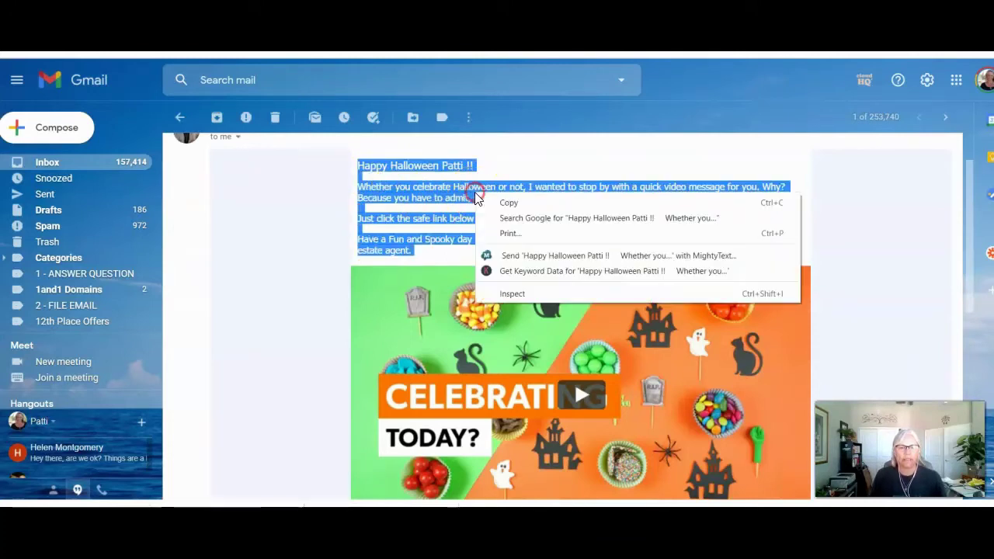
{"action": "left_click", "coordinate": [503, 202]}
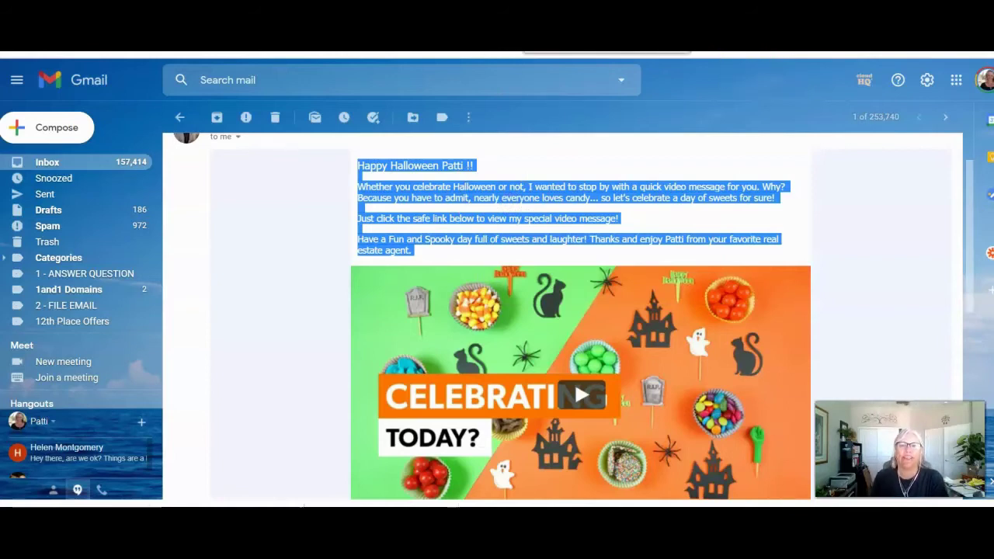
{"action": "key", "text": "ctrl+Tab"}
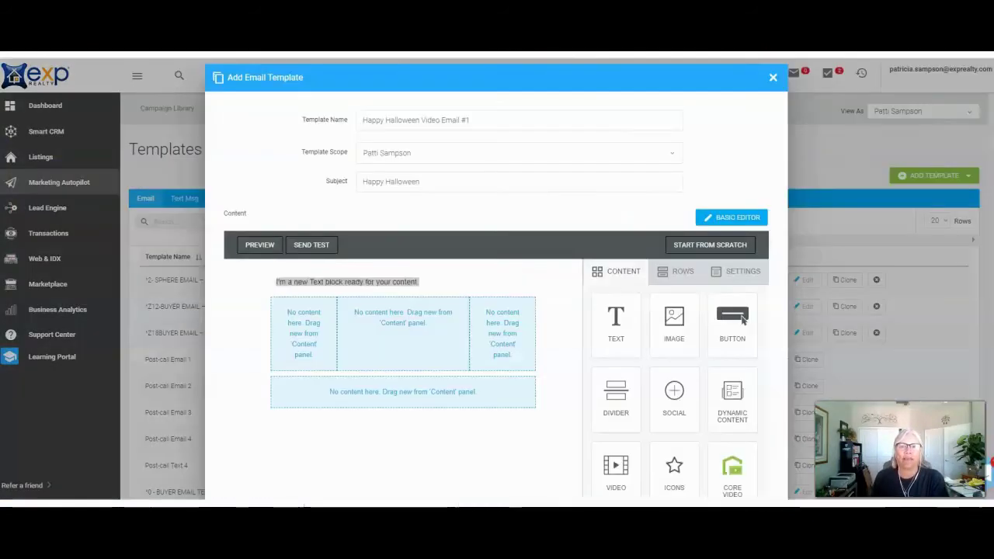
{"action": "key", "text": "ctrl+v"}
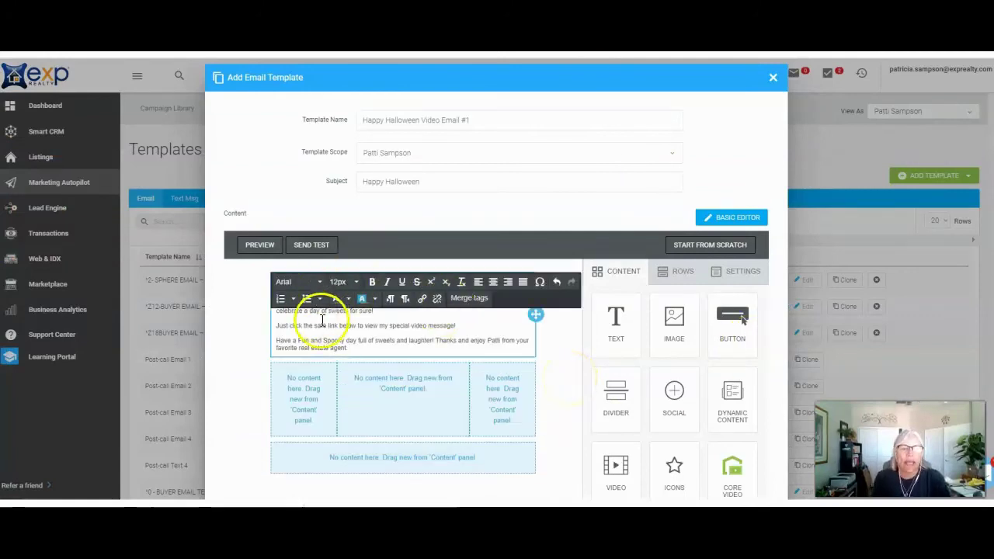
Step: Set the font size of the entire pasted message to 14px
{"action": "left_click", "coordinate": [316, 296]}
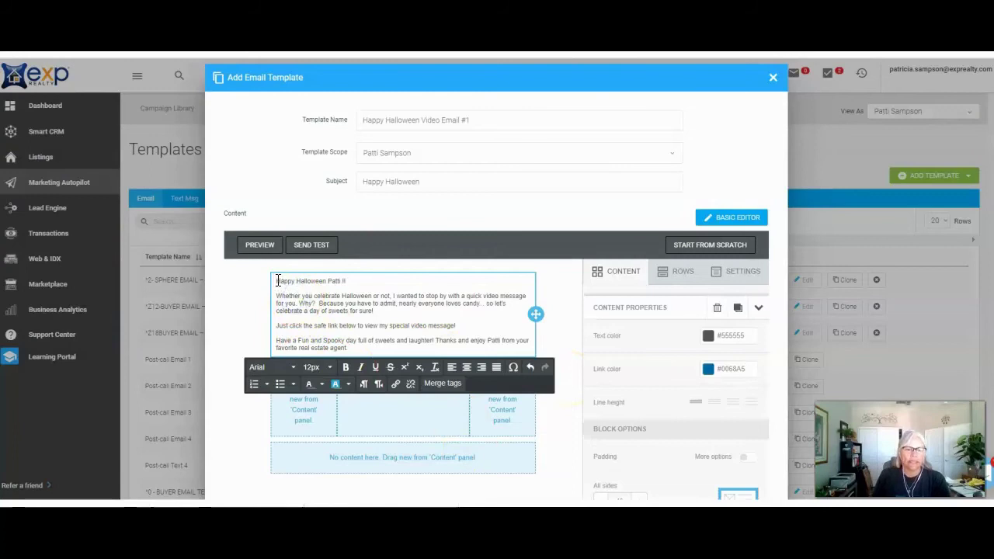
{"action": "left_click_drag", "start_coordinate": [277, 281], "coordinate": [417, 349]}
{"action": "left_click", "coordinate": [317, 367]}
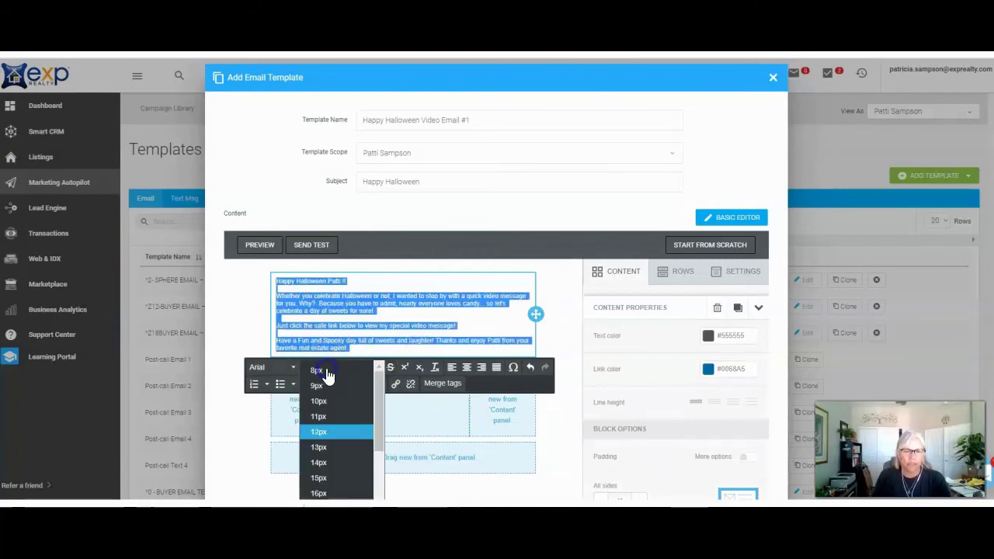
{"action": "left_click", "coordinate": [318, 463]}
Step: Replace the recipient's name and exclamation marks in the greeting line with the First Name merge tag
{"action": "left_click_drag", "start_coordinate": [336, 282], "coordinate": [388, 285]}
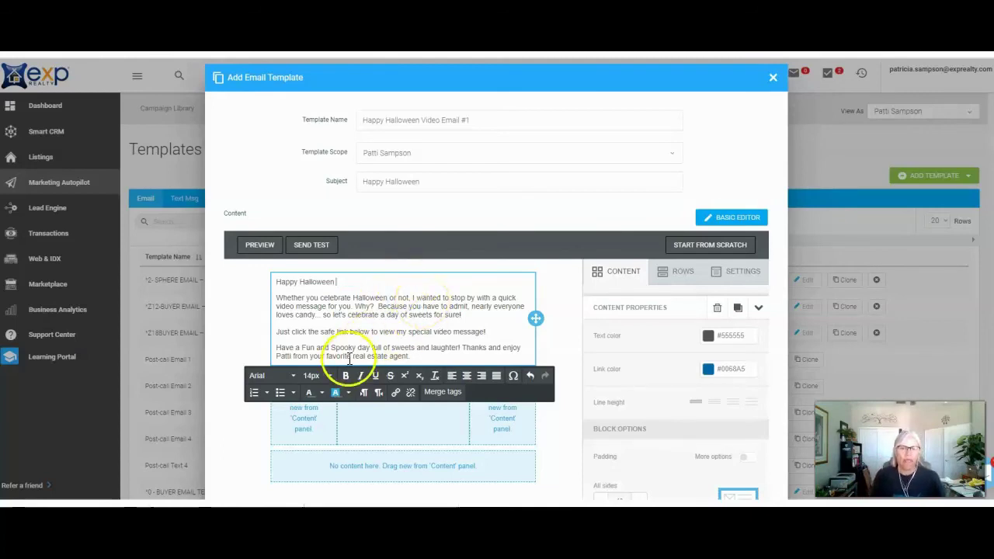
{"action": "left_click", "coordinate": [443, 391]}
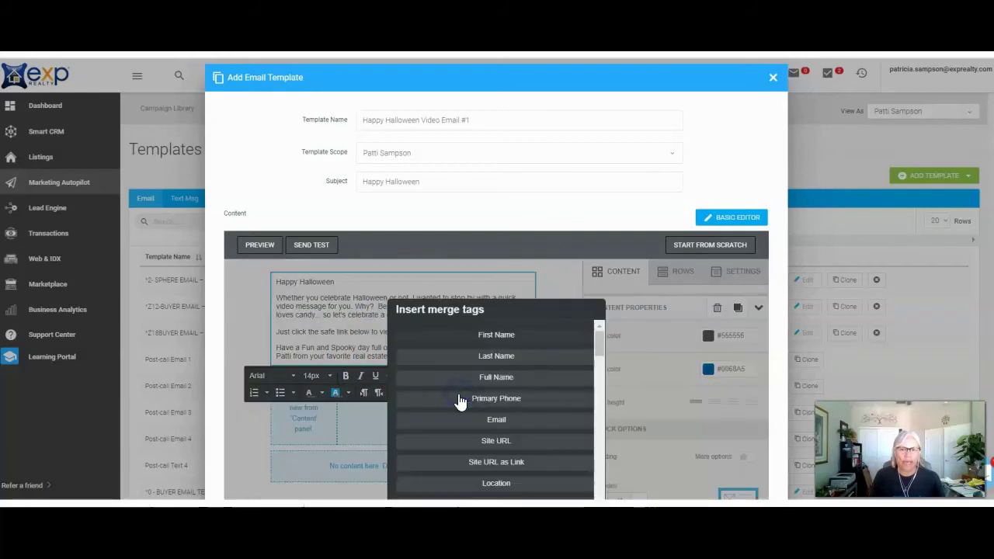
{"action": "left_click", "coordinate": [511, 336]}
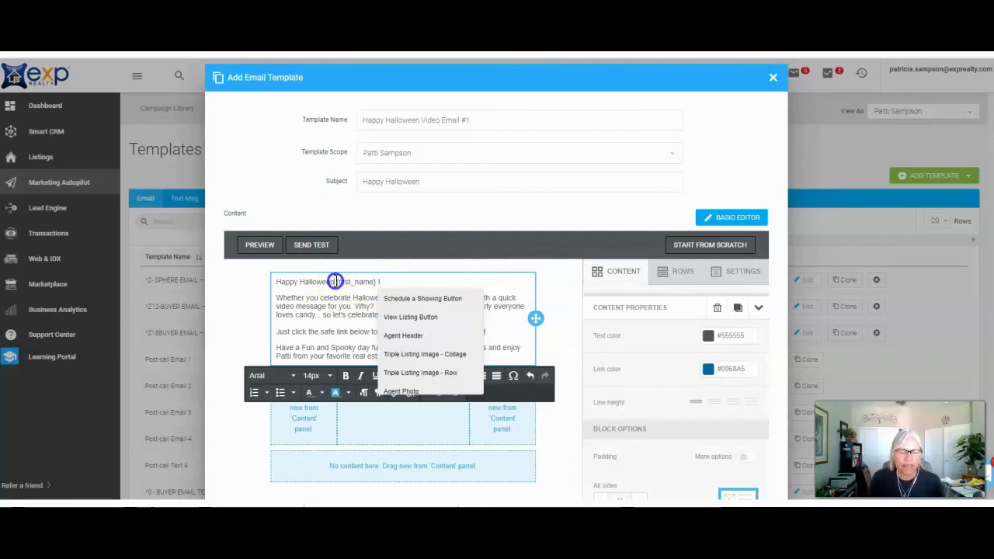
Step: Copy the first-name tag from the greeting into the subject so it reads "Happy Halloween {first_name}!"
{"action": "left_click", "coordinate": [337, 281]}
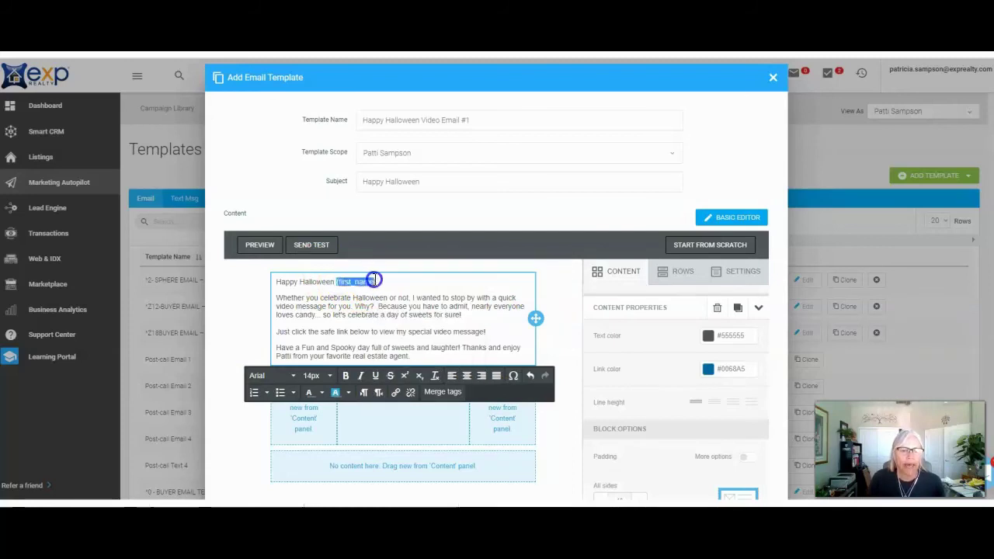
{"action": "right_click", "coordinate": [376, 280]}
{"action": "left_click", "coordinate": [404, 331]}
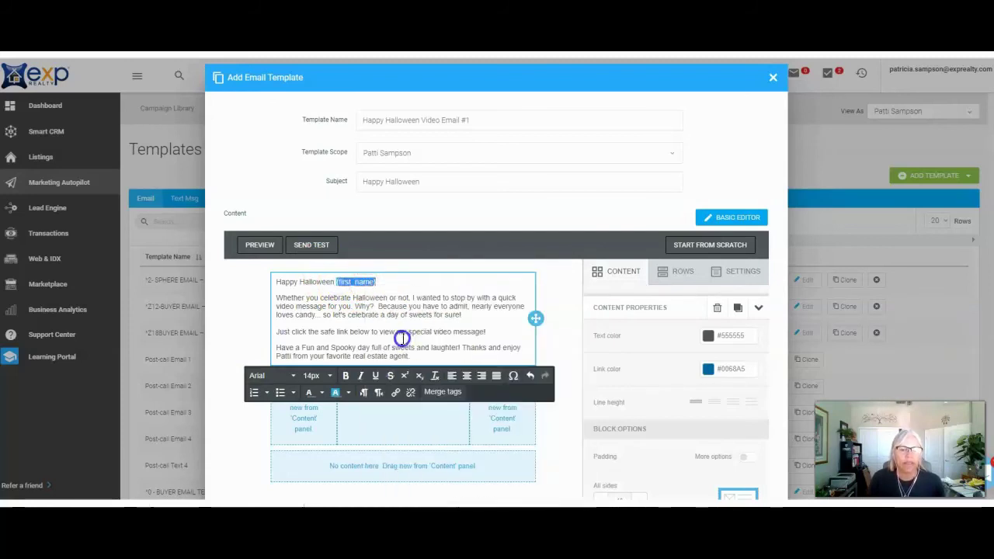
{"action": "left_click", "coordinate": [440, 187]}
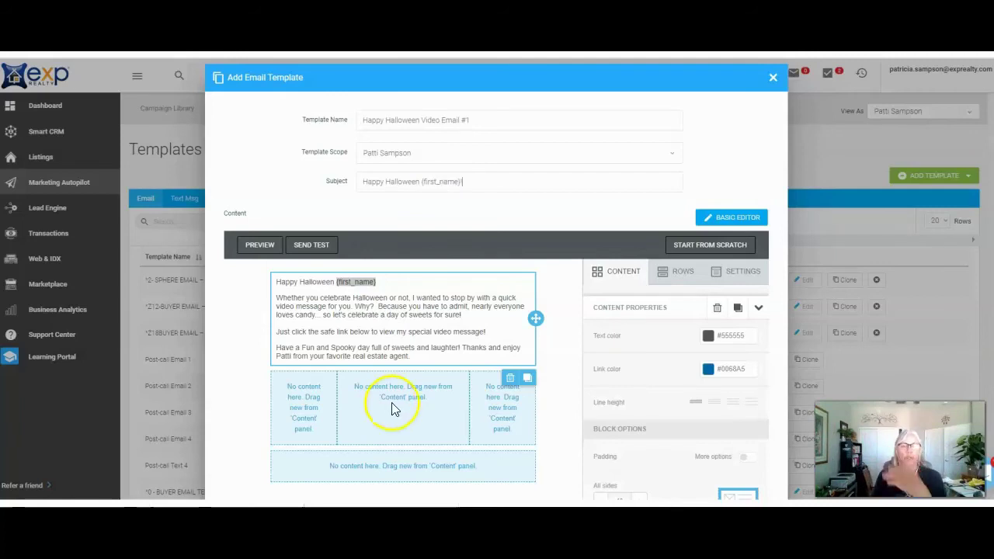
Step: End the greeting line with an exclamation mark and colour the whole message orange
{"action": "left_click", "coordinate": [396, 283]}
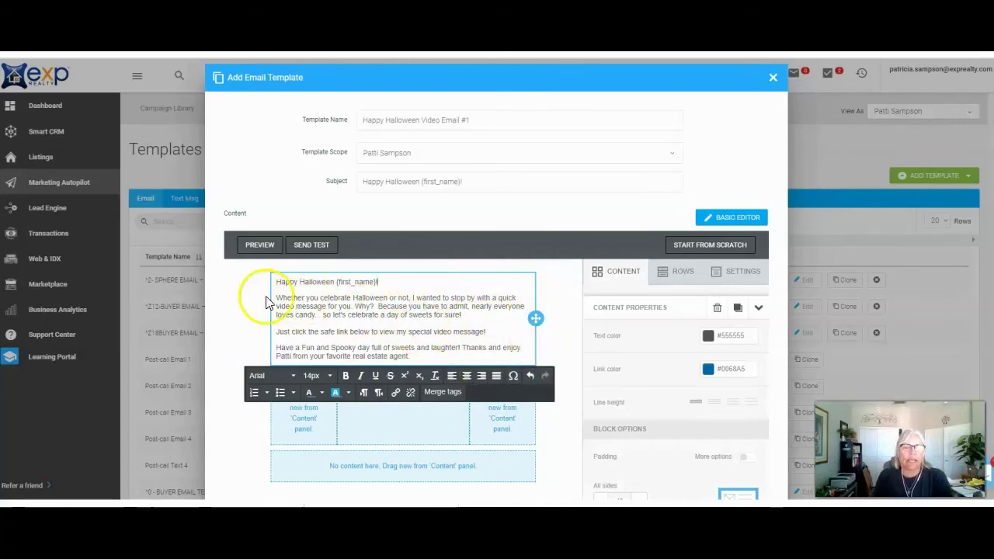
{"action": "left_click_drag", "start_coordinate": [276, 282], "coordinate": [457, 358]}
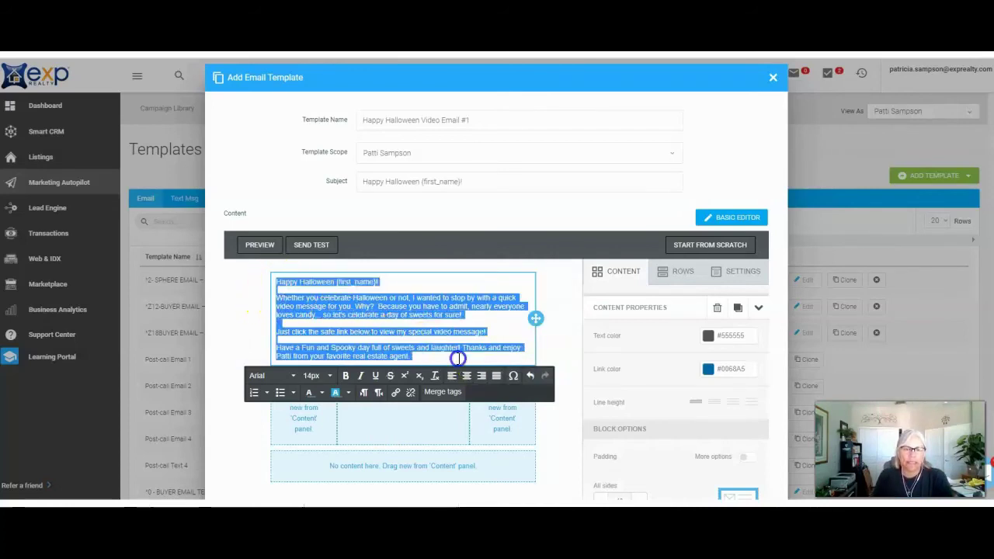
{"action": "left_click", "coordinate": [321, 393]}
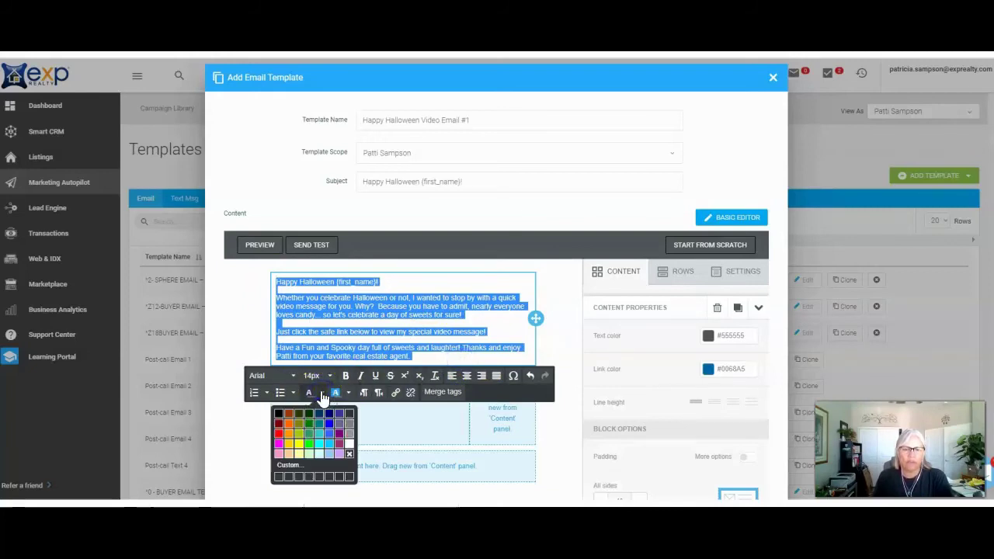
{"action": "left_click", "coordinate": [292, 430]}
{"action": "left_click", "coordinate": [478, 280]}
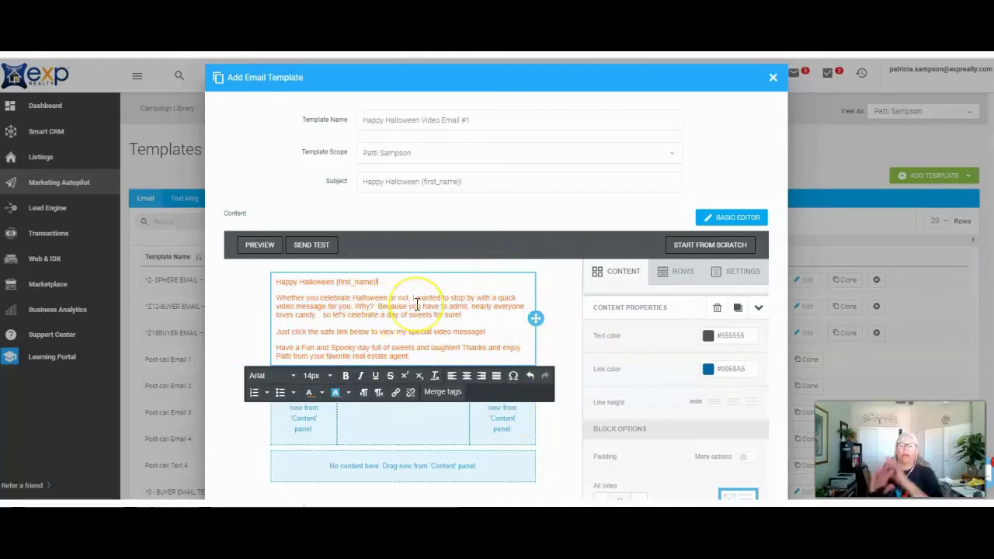
Step: Add a video block to the wide middle column of the three-column row
{"action": "left_click", "coordinate": [568, 299]}
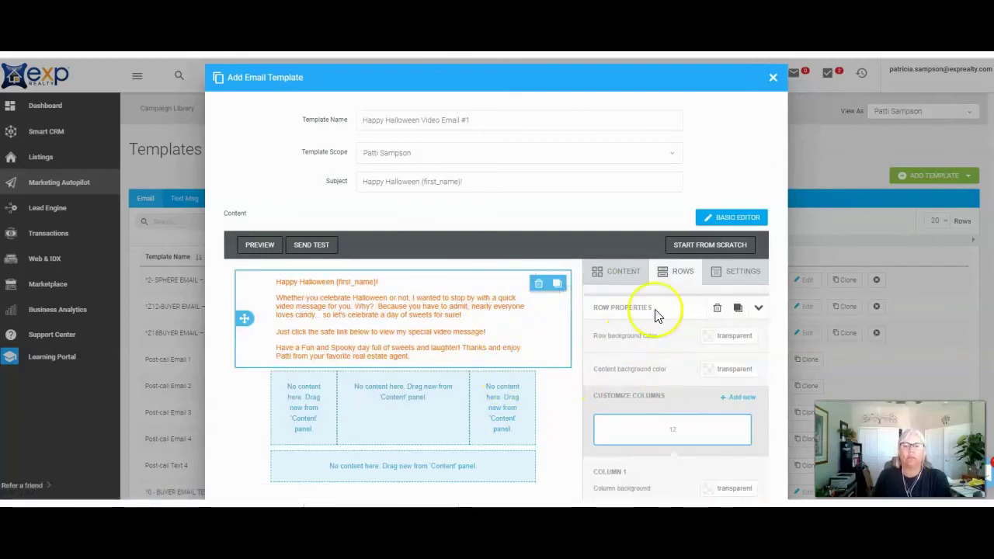
{"action": "left_click", "coordinate": [618, 272]}
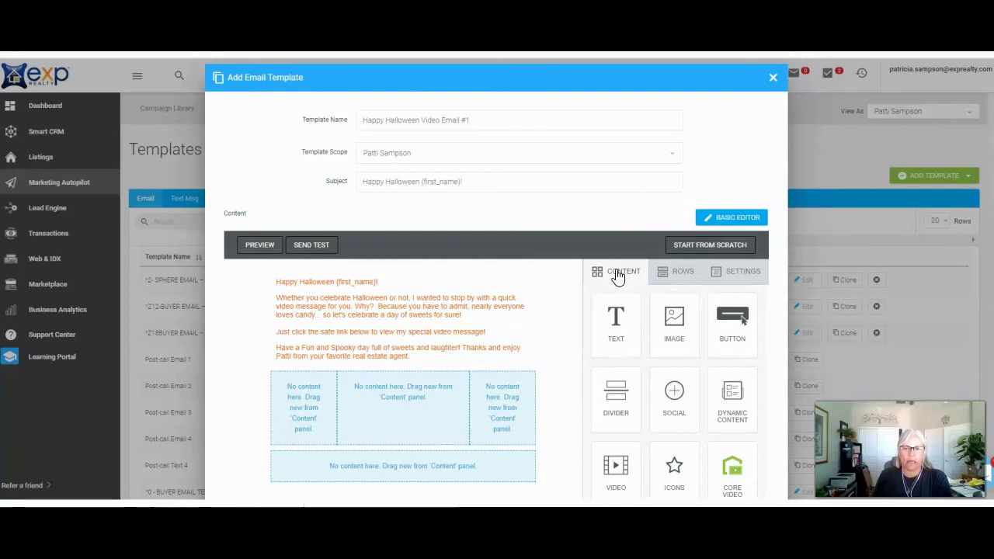
{"action": "left_click_drag", "start_coordinate": [617, 472], "coordinate": [410, 380]}
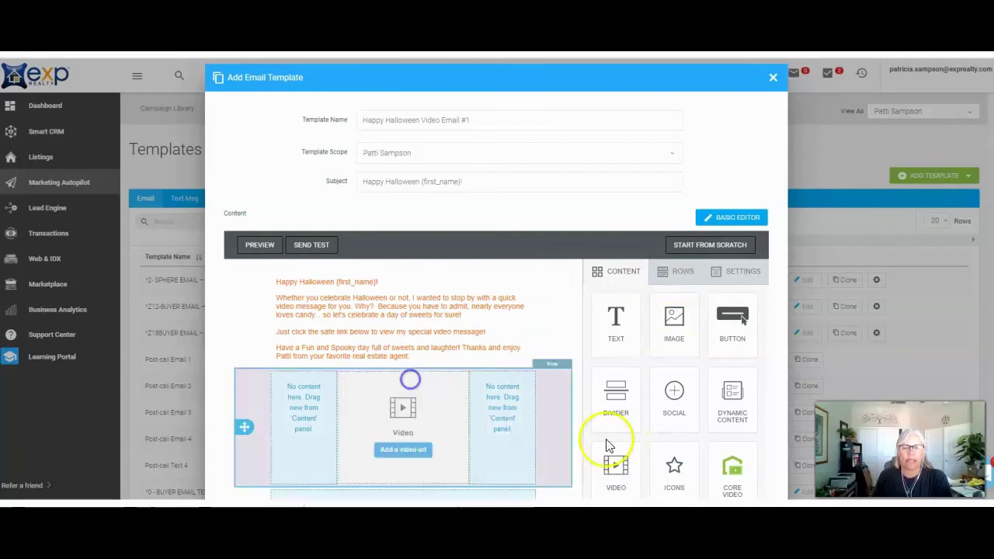
Step: Copy the Halloween video's link from YouTube Studio and set it as the video block's URL in the kvCORE template
{"action": "left_click", "coordinate": [405, 450]}
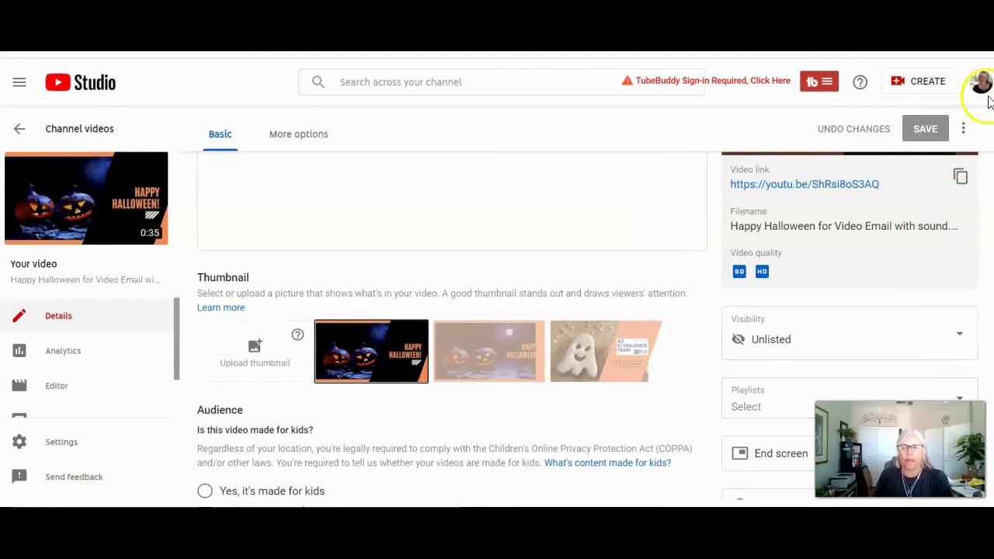
{"action": "left_click", "coordinate": [960, 178]}
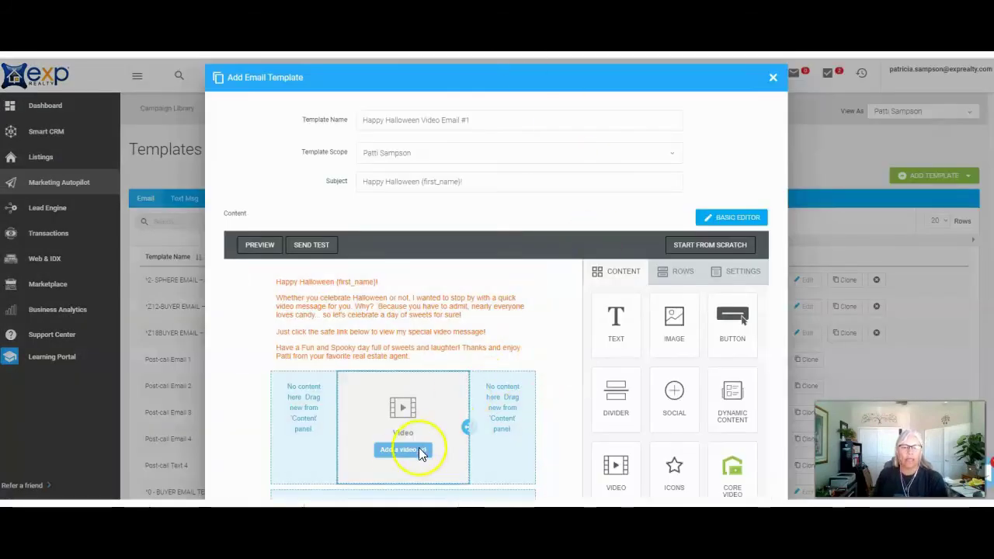
{"action": "left_click", "coordinate": [402, 452]}
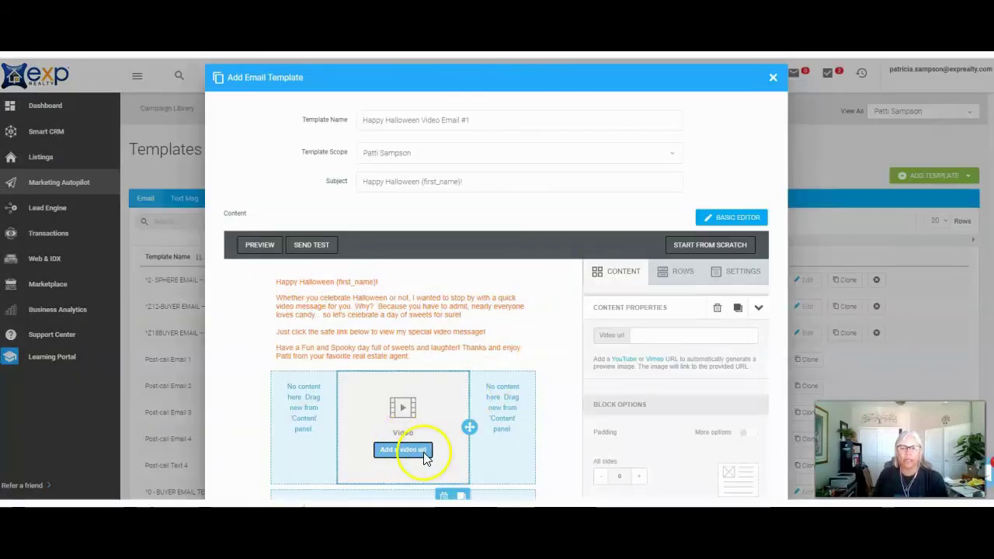
{"action": "left_click", "coordinate": [653, 336]}
{"action": "key", "text": "ctrl+v"}
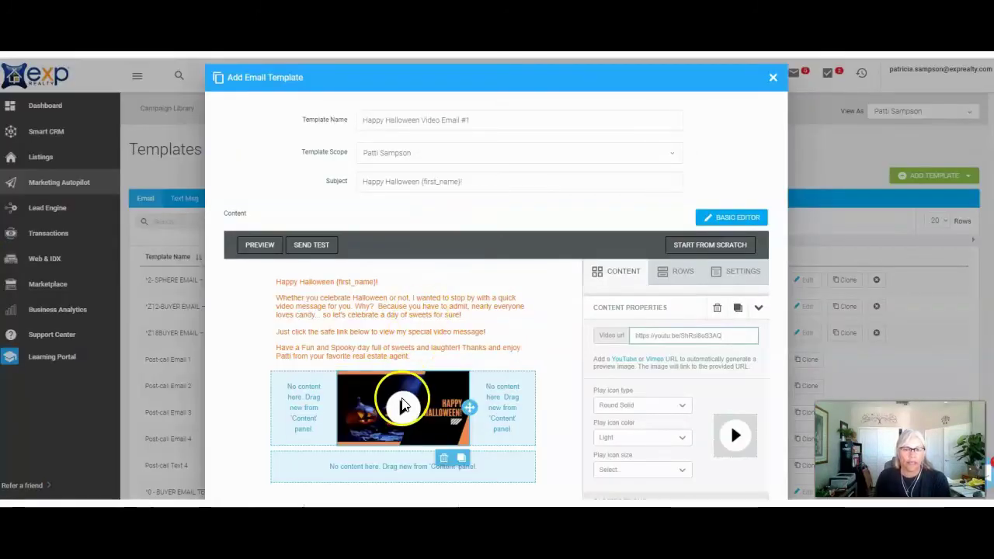
Step: Add a text block to the full-width row beneath the video
{"action": "key", "text": "ctrl+plus"}
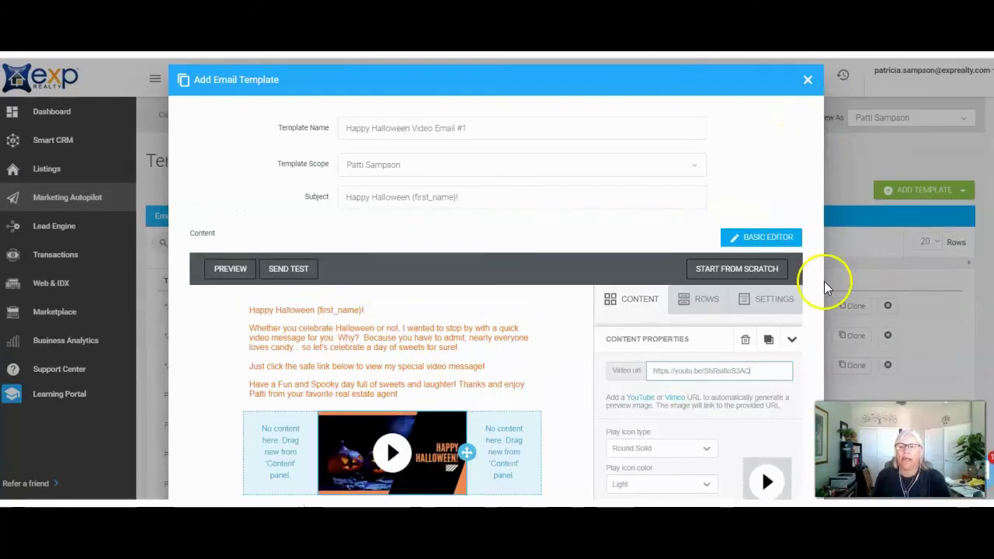
{"action": "scroll", "coordinate": [769, 333], "scroll_direction": "down", "scroll_amount": 3}
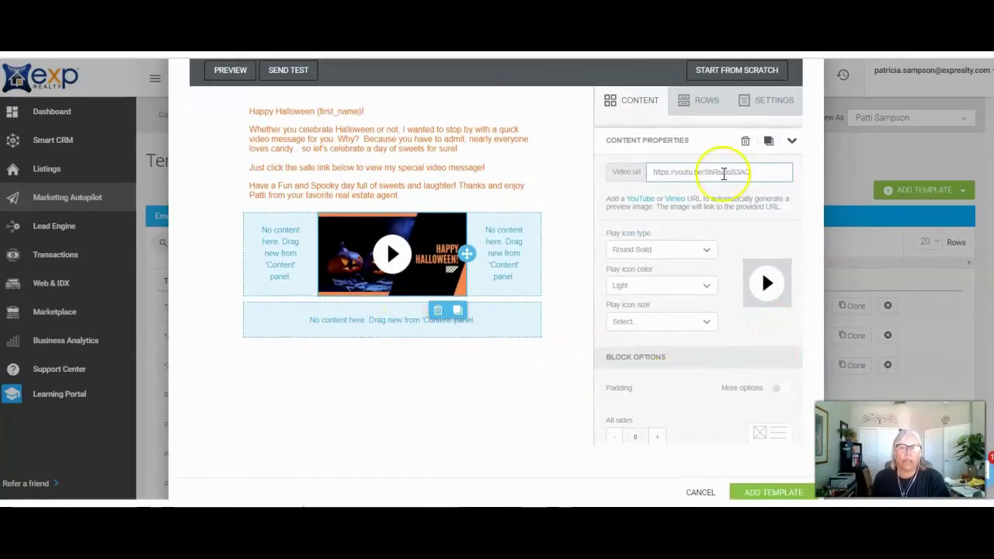
{"action": "left_click", "coordinate": [642, 100]}
{"action": "left_click_drag", "start_coordinate": [631, 155], "coordinate": [442, 327]}
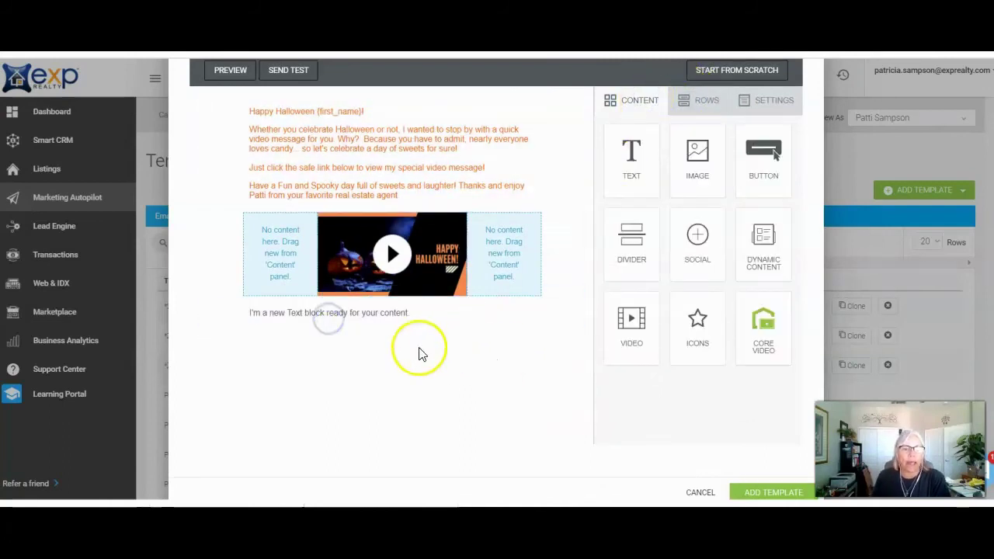
Step: Clear the placeholder text from the text block beneath the video
{"action": "left_click", "coordinate": [435, 303]}
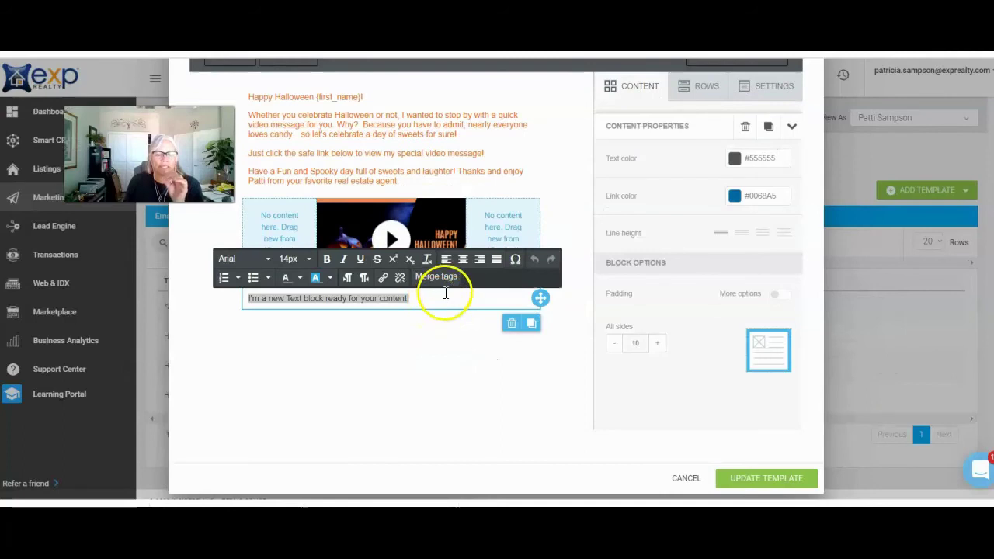
{"action": "left_click", "coordinate": [442, 296]}
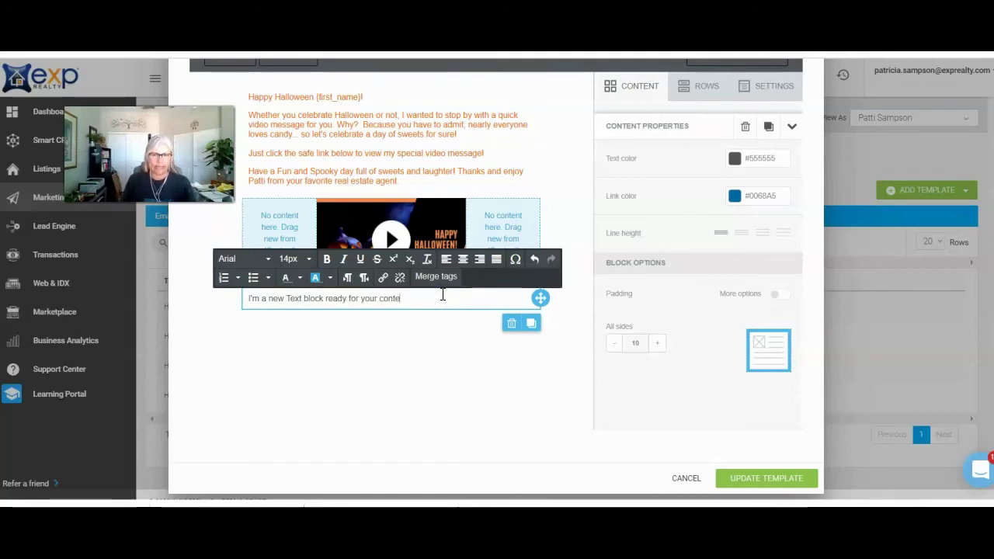
{"action": "key", "text": "BackSpace"}
{"action": "key", "text": "BackSpace"}
{"action": "key", "text": "BackSpace"}
{"action": "key", "text": "BackSpace"}
{"action": "key", "text": "BackSpace"}
{"action": "key", "text": "BackSpace"}
{"action": "key", "text": "BackSpace"}
{"action": "key", "text": "BackSpace"}
{"action": "key", "text": "BackSpace"}
{"action": "key", "text": "BackSpace"}
{"action": "key", "text": "BackSpace"}
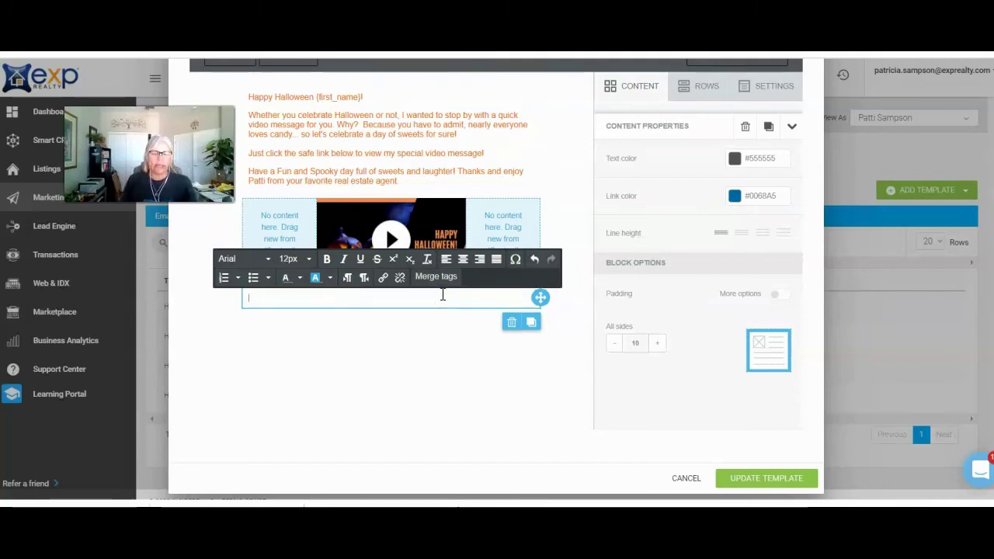
Step: Insert the agent signature merge tag into the empty text block beneath the video
{"action": "left_click", "coordinate": [436, 276]}
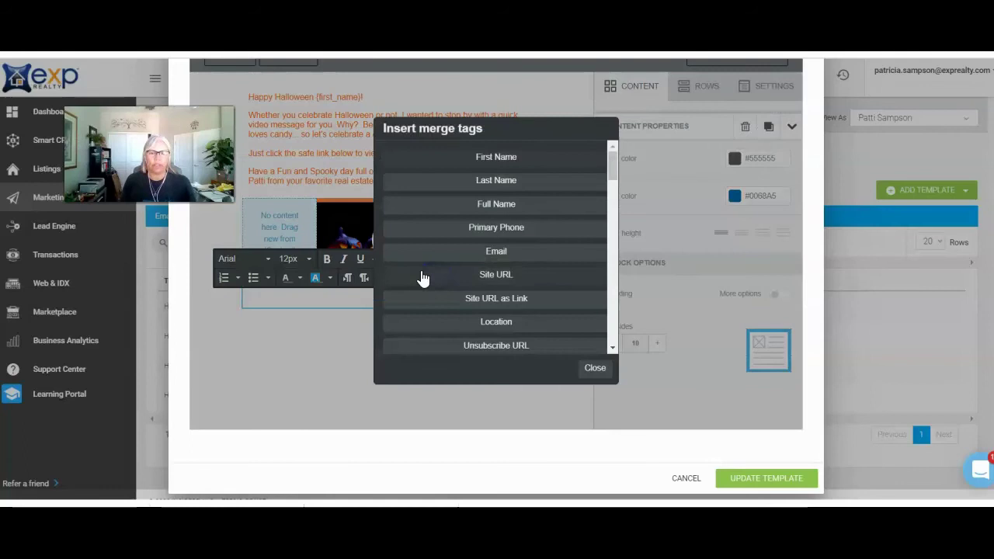
{"action": "left_click_drag", "start_coordinate": [612, 167], "coordinate": [613, 189]}
{"action": "left_click", "coordinate": [512, 300]}
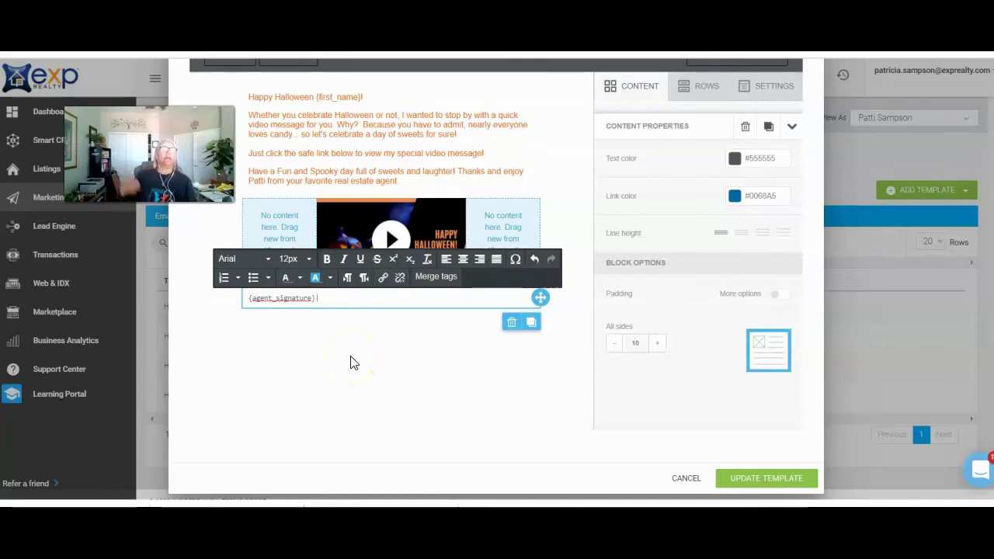
{"action": "left_click", "coordinate": [440, 410]}
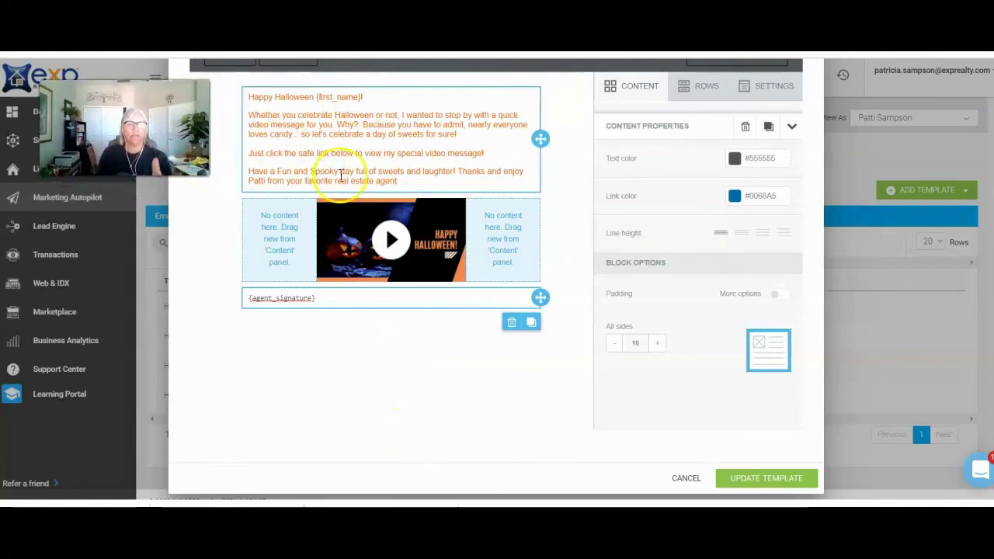
Step: Widen the template's content area to 840px in its general options
{"action": "scroll", "coordinate": [356, 169], "scroll_direction": "up", "scroll_amount": 3}
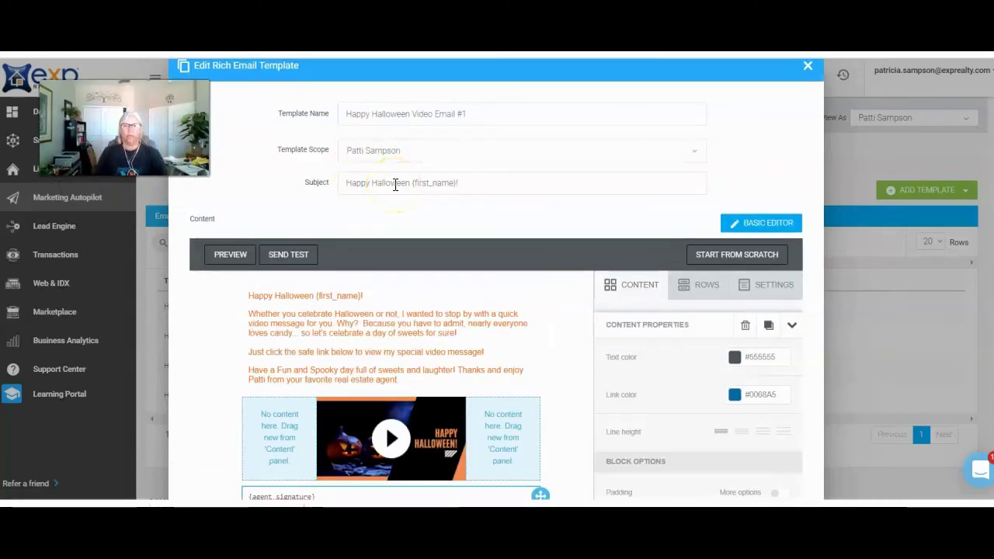
{"action": "left_click", "coordinate": [765, 289]}
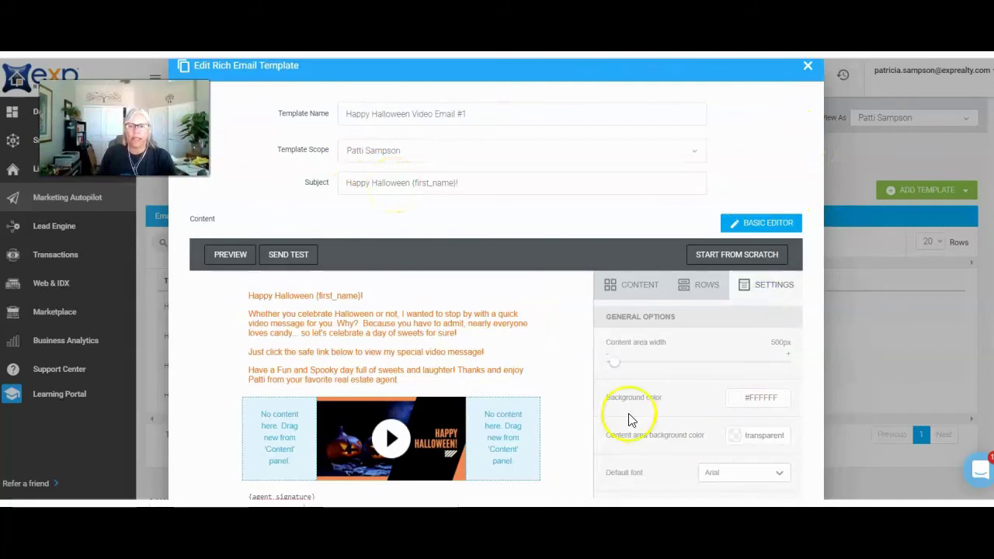
{"action": "left_click_drag", "start_coordinate": [615, 362], "coordinate": [765, 362]}
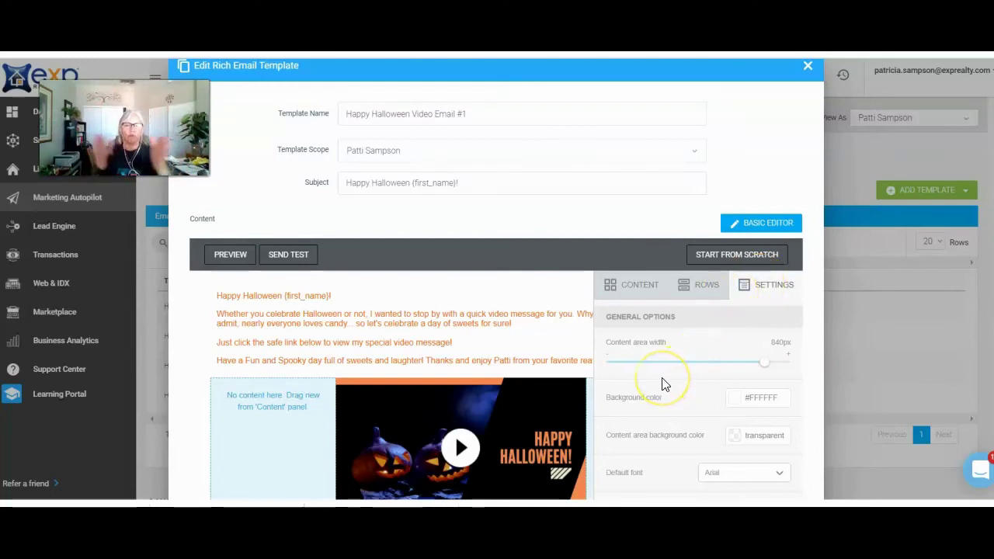
{"action": "scroll", "coordinate": [637, 365], "scroll_direction": "down", "scroll_amount": 3}
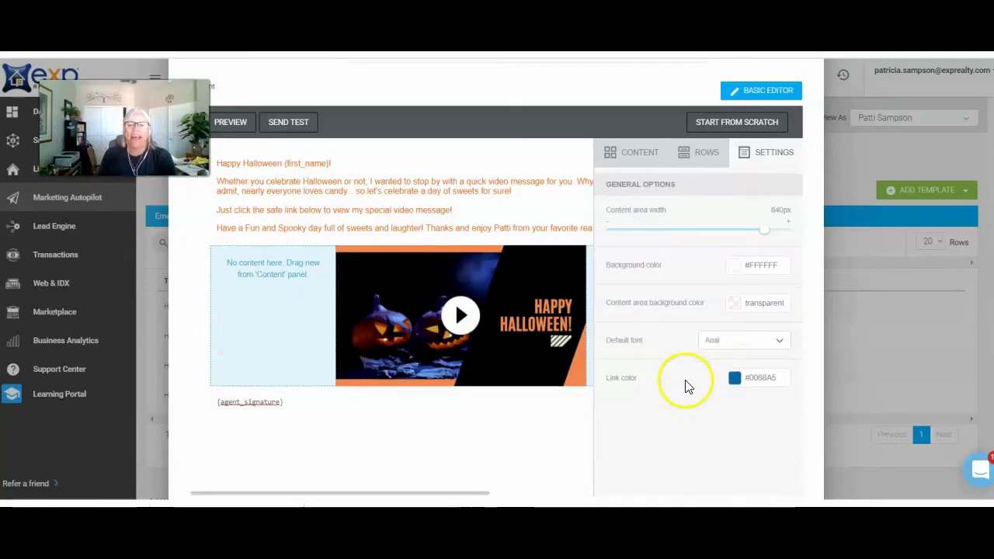
{"action": "left_click", "coordinate": [633, 163]}
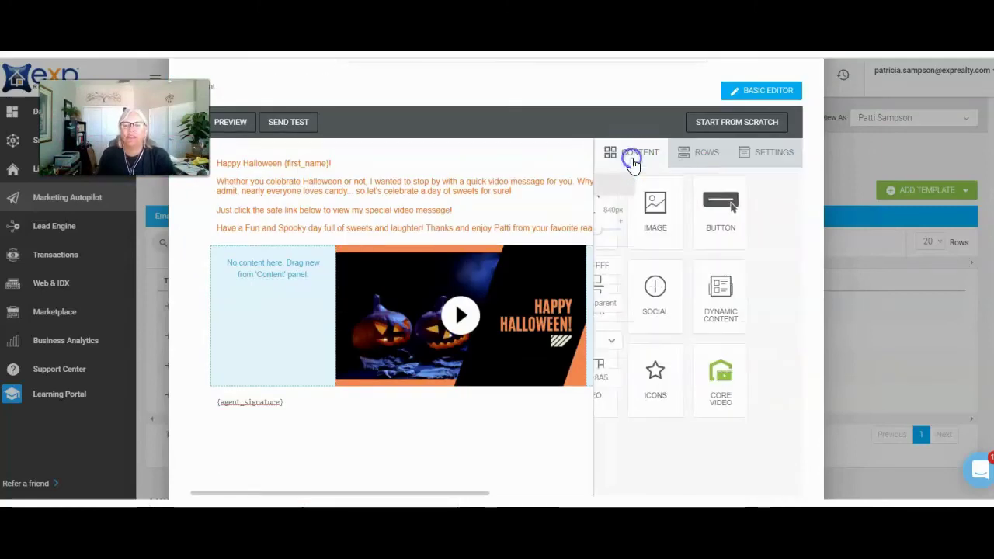
{"action": "left_click", "coordinate": [702, 152]}
{"action": "left_click", "coordinate": [757, 157]}
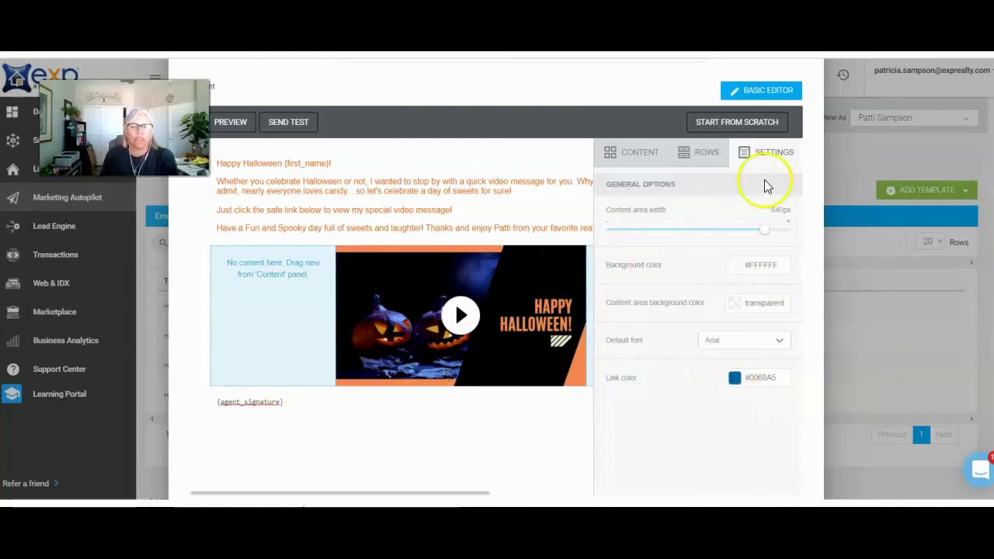
{"action": "left_click", "coordinate": [702, 159]}
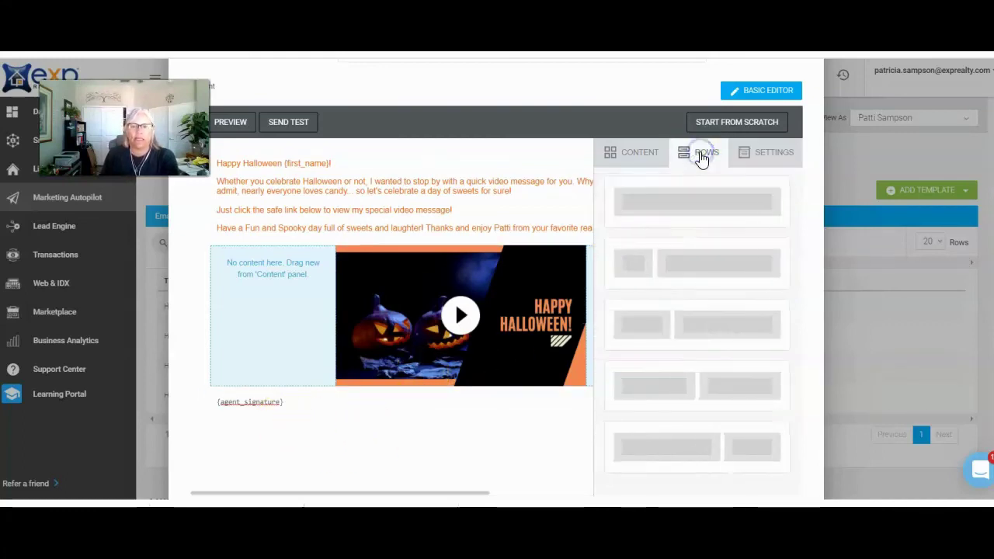
{"action": "left_click", "coordinate": [638, 158]}
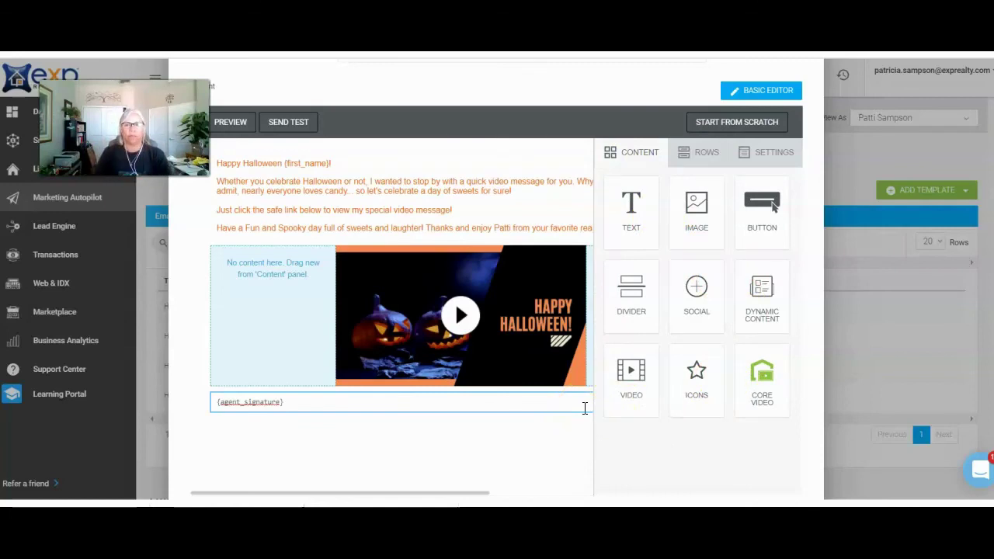
Step: Save the changes to the Halloween video email template
{"action": "scroll", "coordinate": [694, 487], "scroll_direction": "down", "scroll_amount": 1}
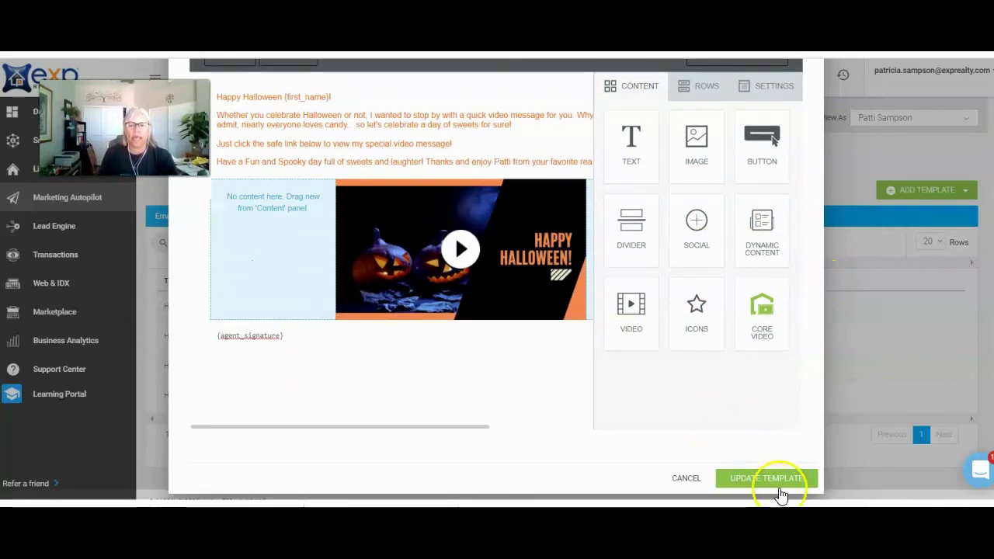
{"action": "left_click", "coordinate": [758, 478]}
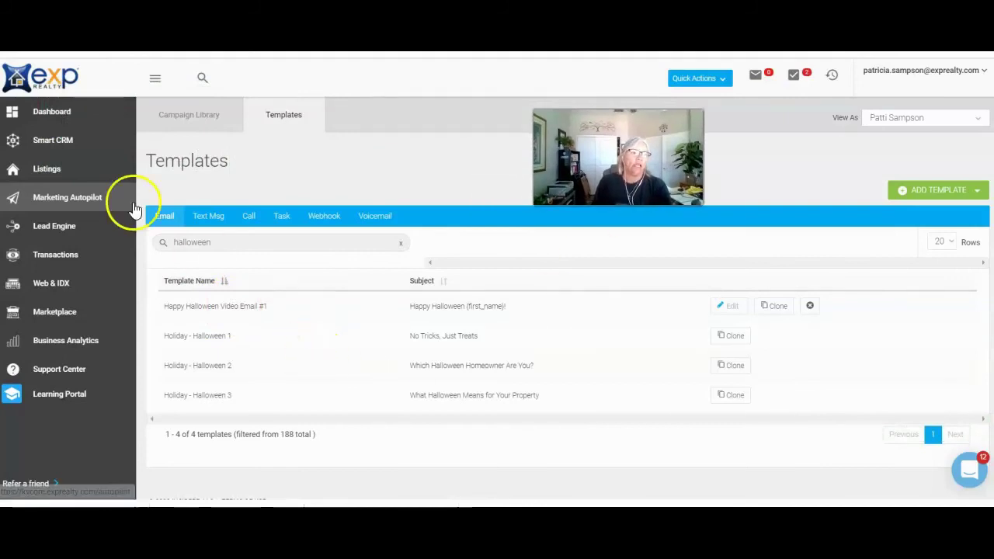
Step: Open the Smart CRM contact list and select the second and fourth contacts
{"action": "left_click", "coordinate": [61, 144]}
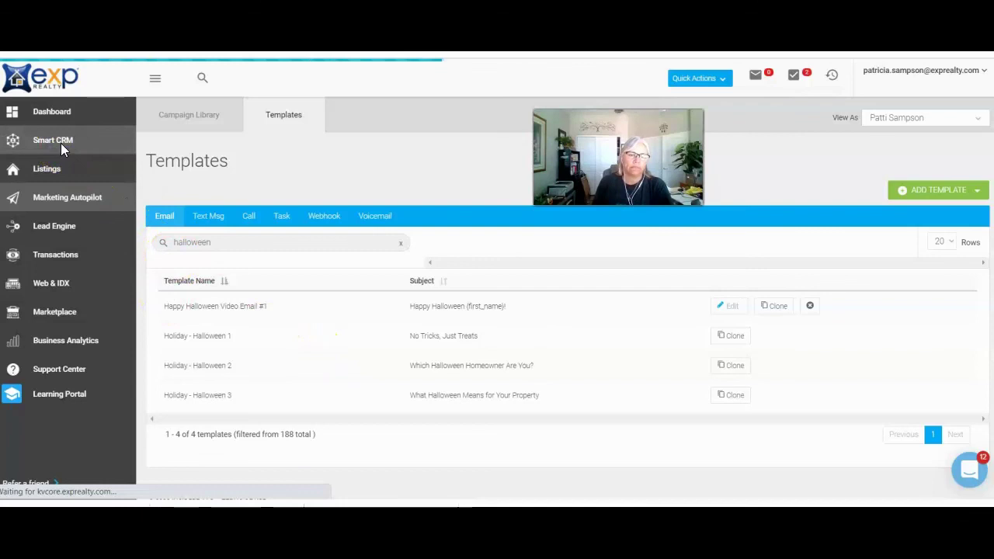
{"action": "left_click", "coordinate": [49, 134]}
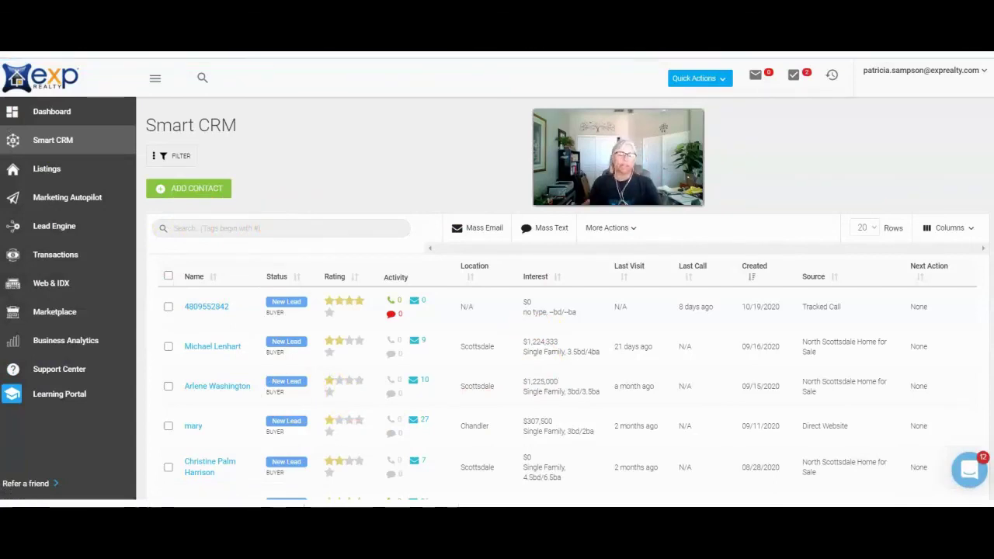
{"action": "left_click", "coordinate": [167, 349]}
{"action": "left_click", "coordinate": [168, 427]}
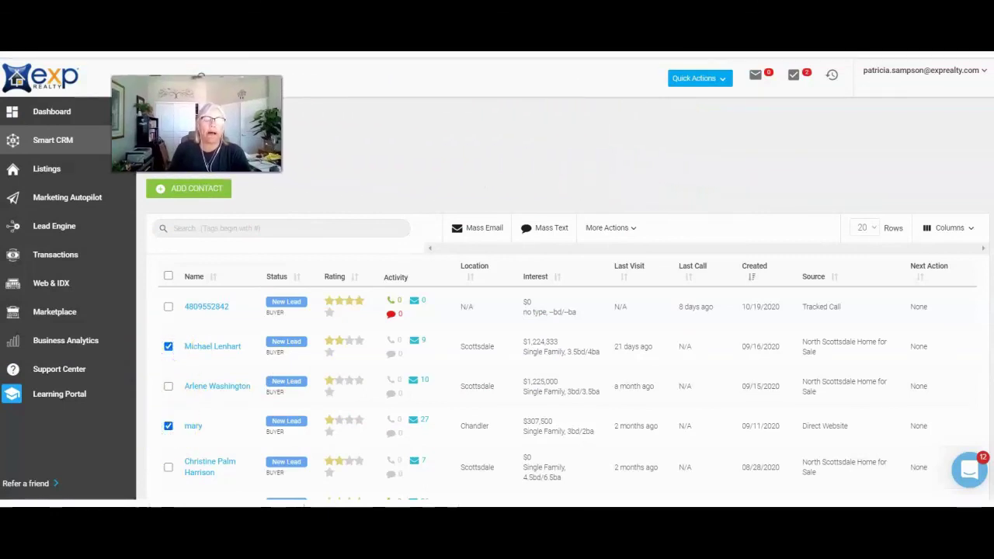
Step: Start a mass email to the selected contacts and load the "Happy Halloween Video Email #1" template
{"action": "left_click", "coordinate": [469, 233]}
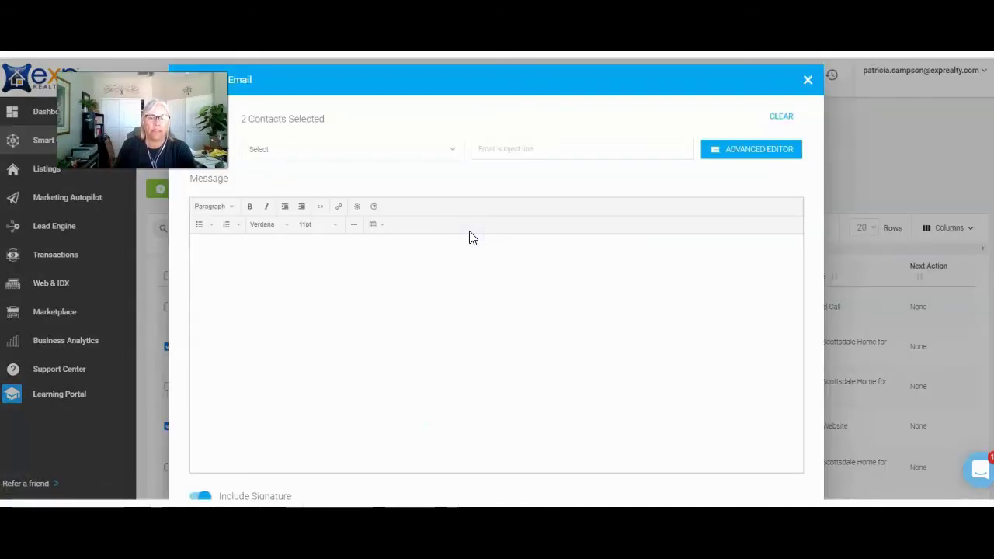
{"action": "left_click", "coordinate": [313, 151]}
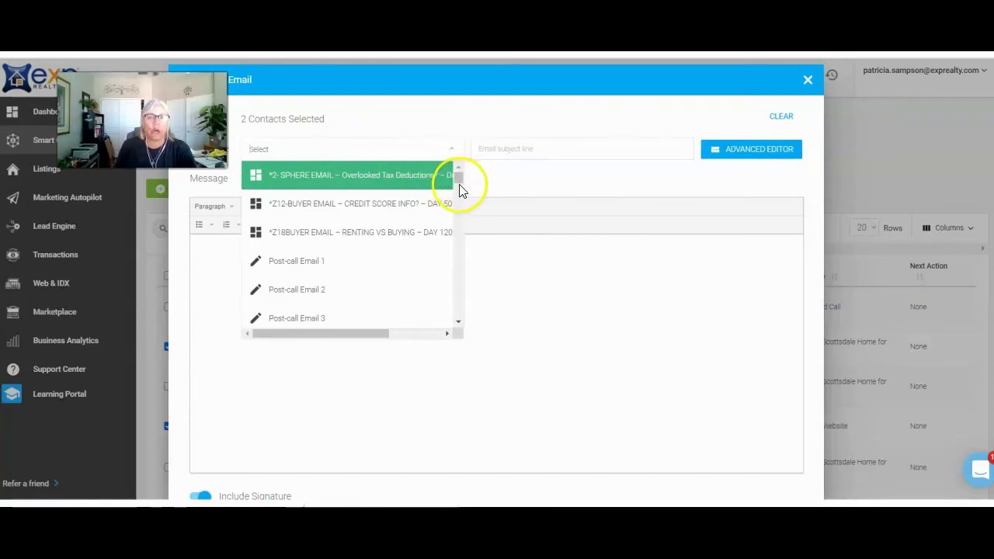
{"action": "type", "text": "hal"}
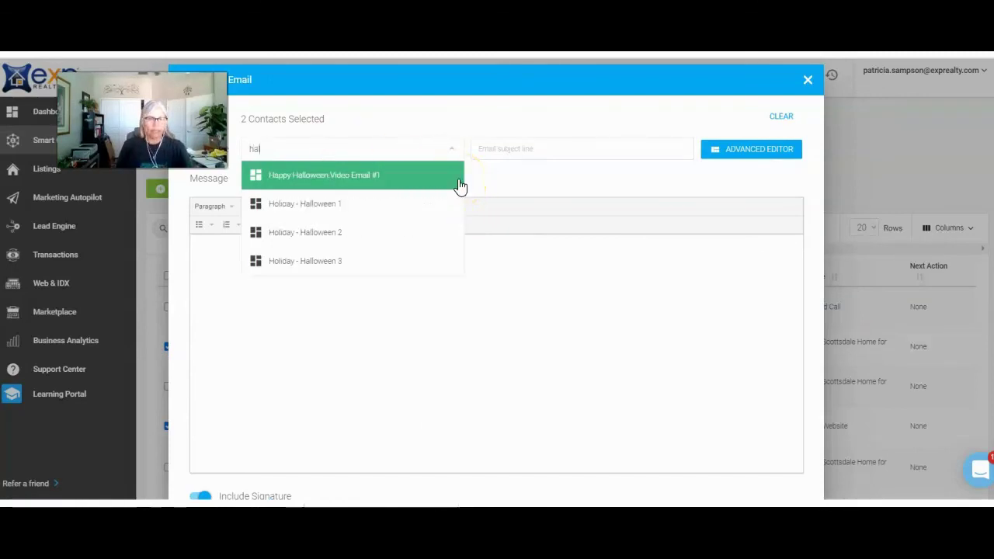
{"action": "type", "text": "lo"}
{"action": "key", "text": "BackSpace"}
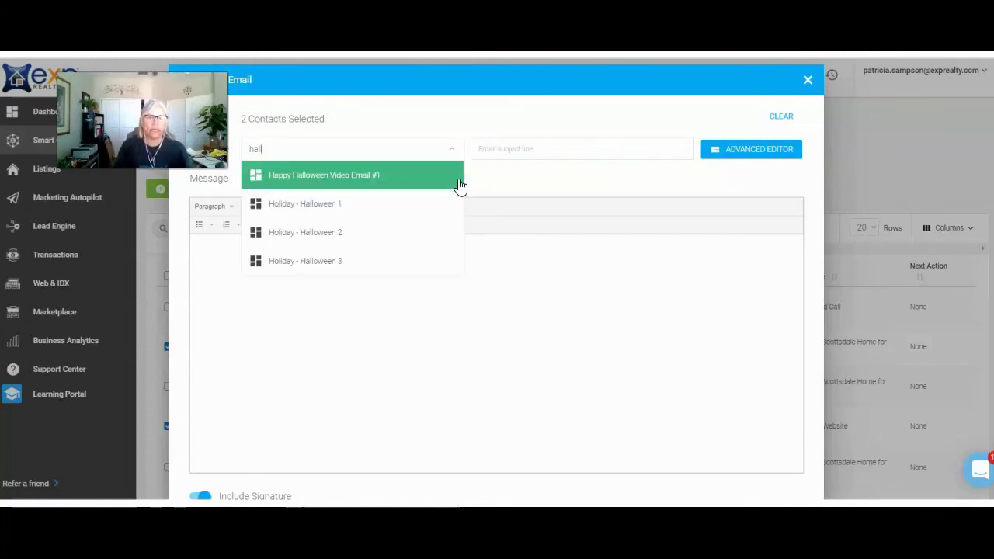
{"action": "left_click", "coordinate": [366, 183]}
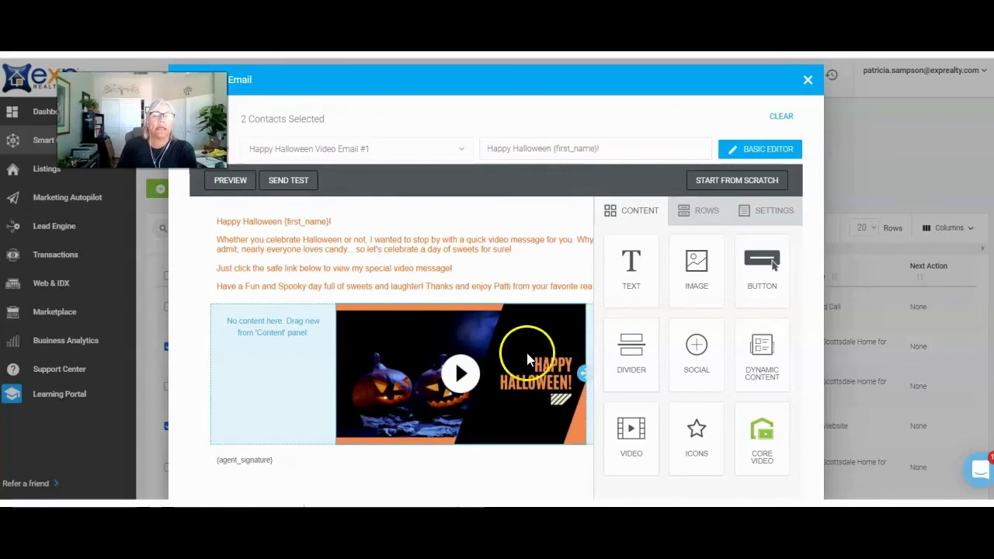
Step: Look over the loaded mass email and close it without sending or saving
{"action": "scroll", "coordinate": [675, 383], "scroll_direction": "down", "scroll_amount": 5}
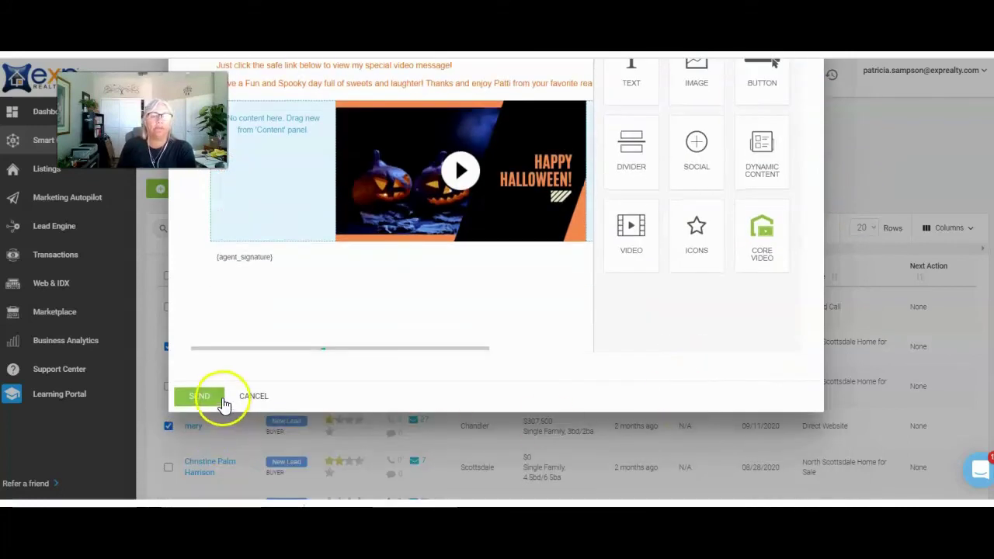
{"action": "scroll", "coordinate": [657, 295], "scroll_direction": "up", "scroll_amount": 3}
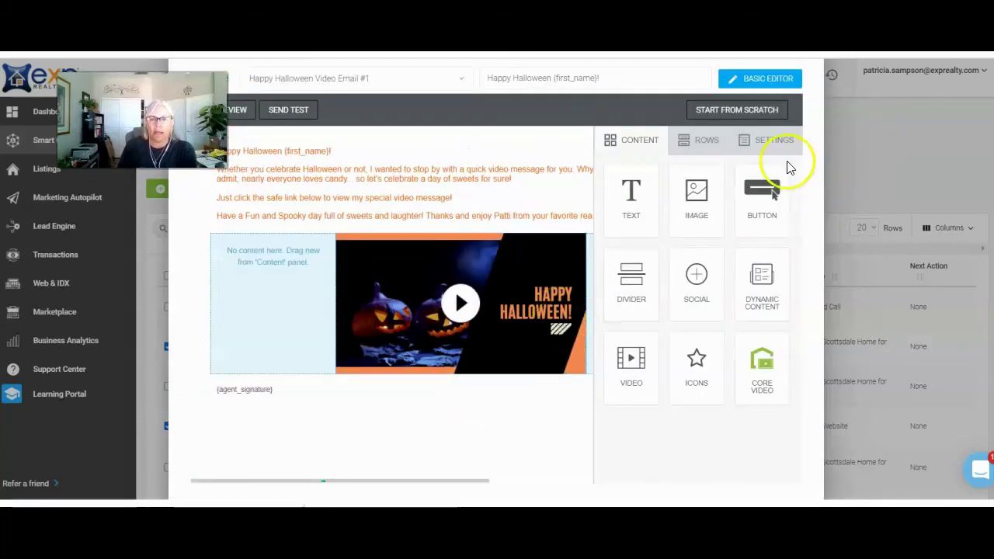
{"action": "scroll", "coordinate": [796, 93], "scroll_direction": "up", "scroll_amount": 2}
{"action": "left_click", "coordinate": [808, 80]}
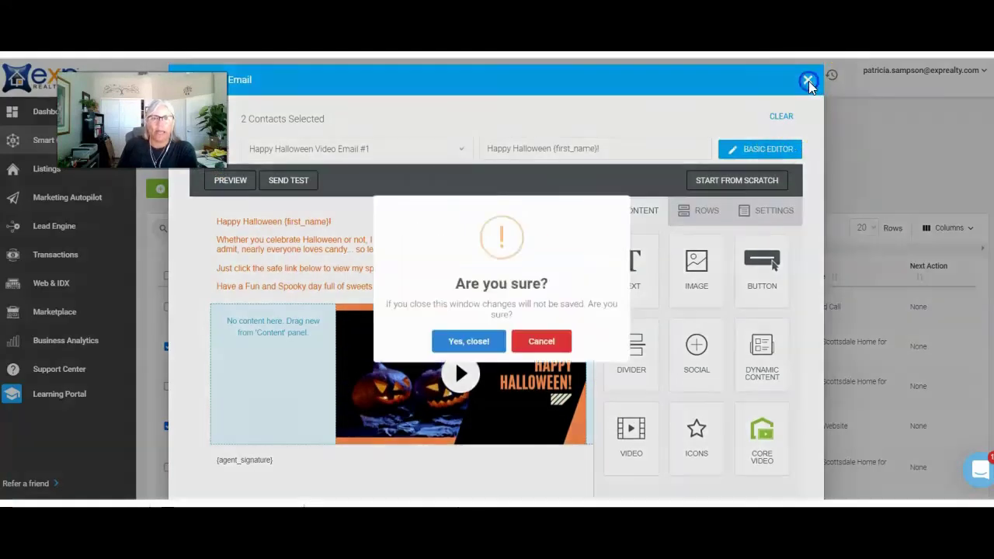
{"action": "left_click", "coordinate": [469, 344]}
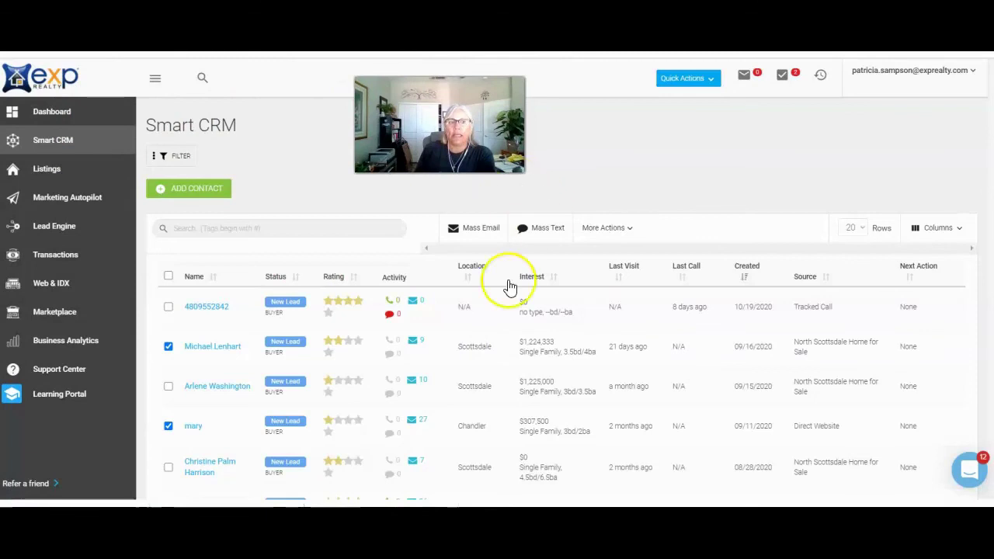
Step: Search the Smart CRM contacts for the agent's own first name
{"action": "left_click", "coordinate": [208, 229]}
{"action": "type", "text": "patti"}
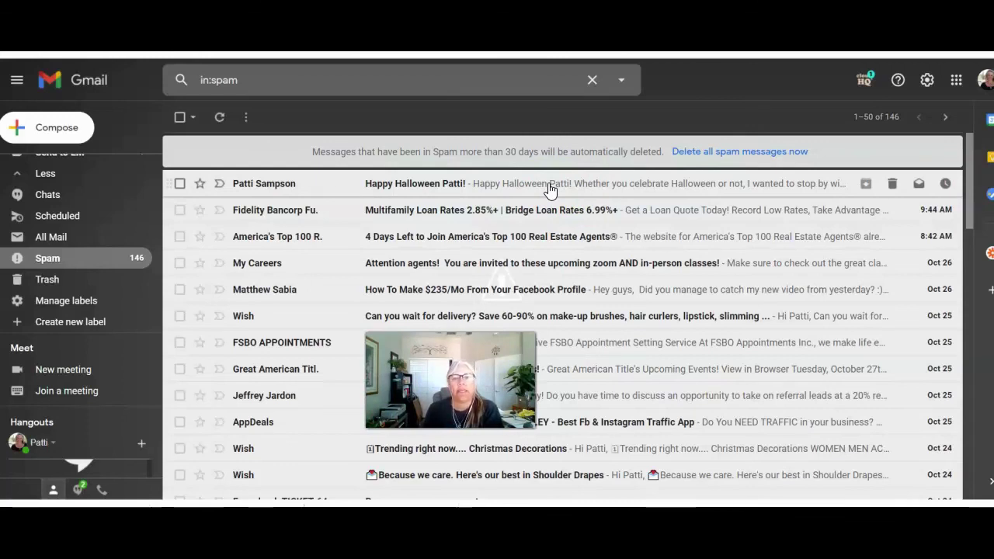
Step: Open the Halloween email in Gmail's spam folder and report it as not spam
{"action": "left_click", "coordinate": [548, 187]}
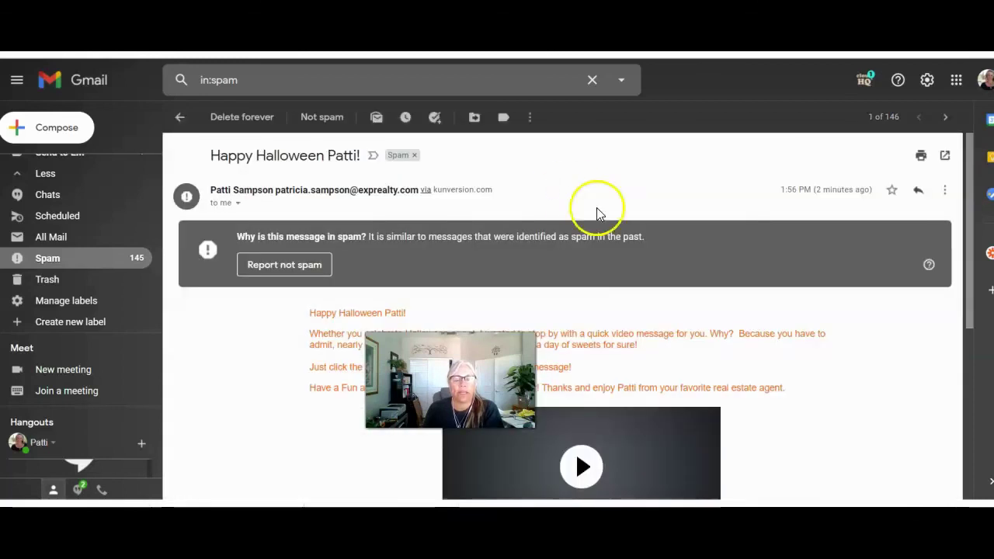
{"action": "left_click", "coordinate": [299, 266]}
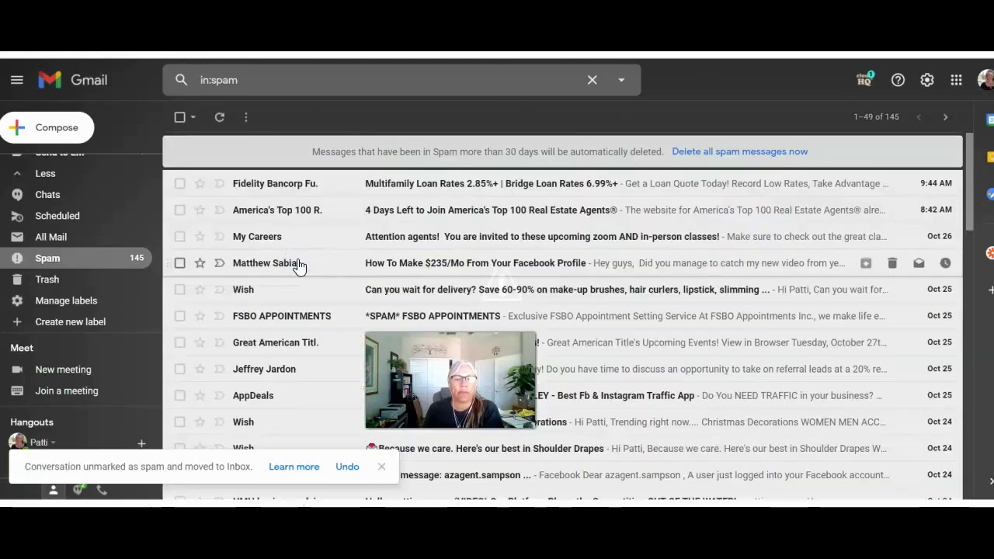
Step: Open the received Halloween email from the inbox, review its message and follow the video link
{"action": "scroll", "coordinate": [583, 302], "scroll_direction": "down", "scroll_amount": 1}
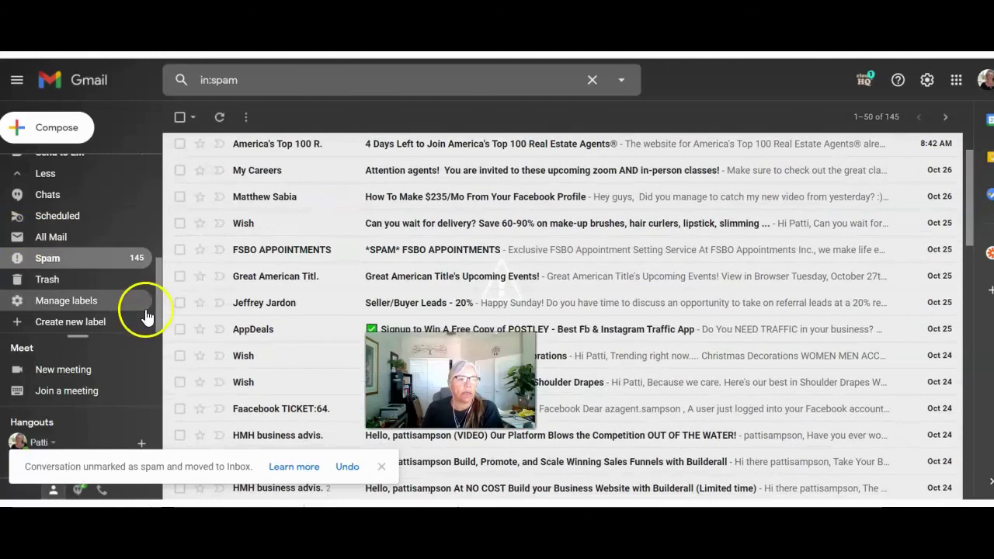
{"action": "scroll", "coordinate": [161, 241], "scroll_direction": "up", "scroll_amount": 5}
{"action": "left_click", "coordinate": [49, 165]}
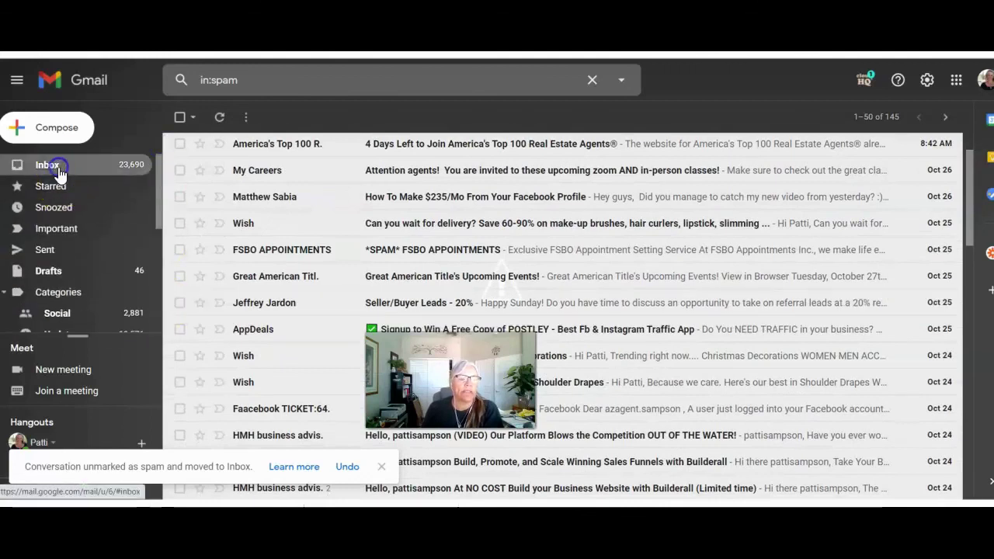
{"action": "left_click", "coordinate": [501, 184]}
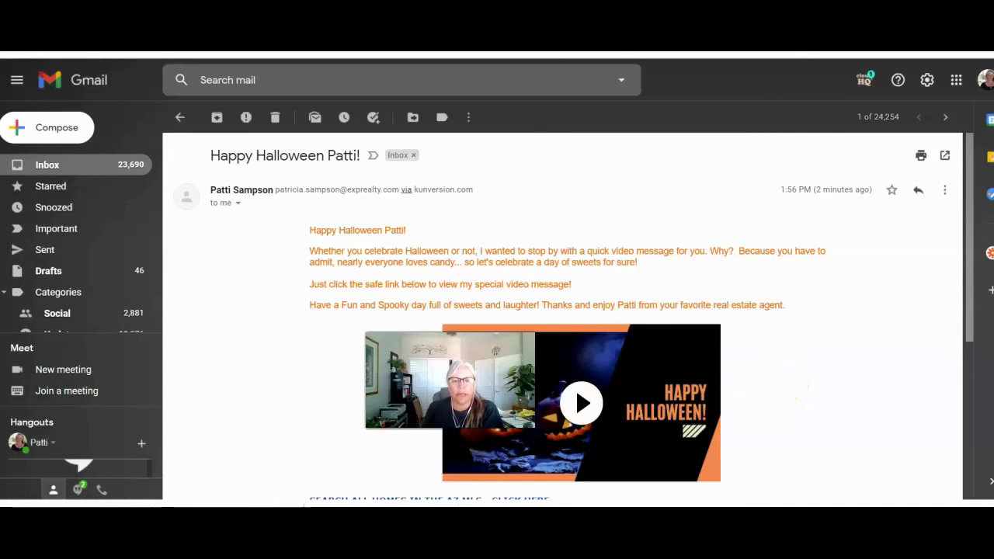
{"action": "scroll", "coordinate": [940, 359], "scroll_direction": "down", "scroll_amount": 1}
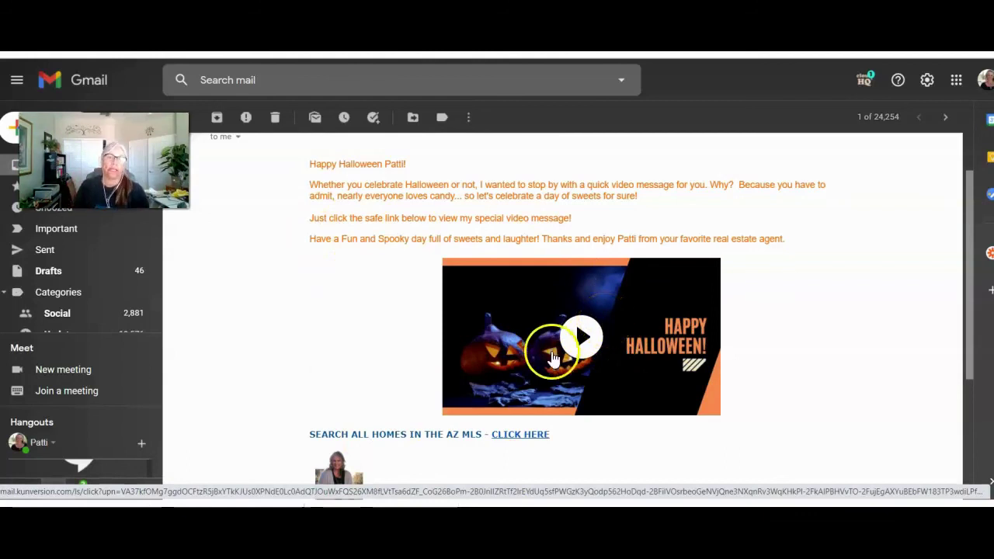
{"action": "left_click", "coordinate": [582, 337]}
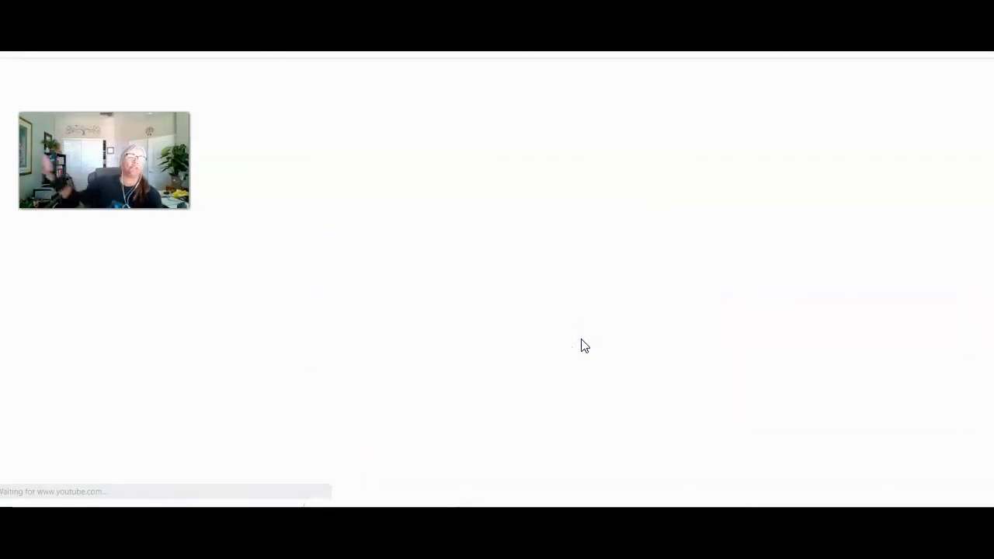